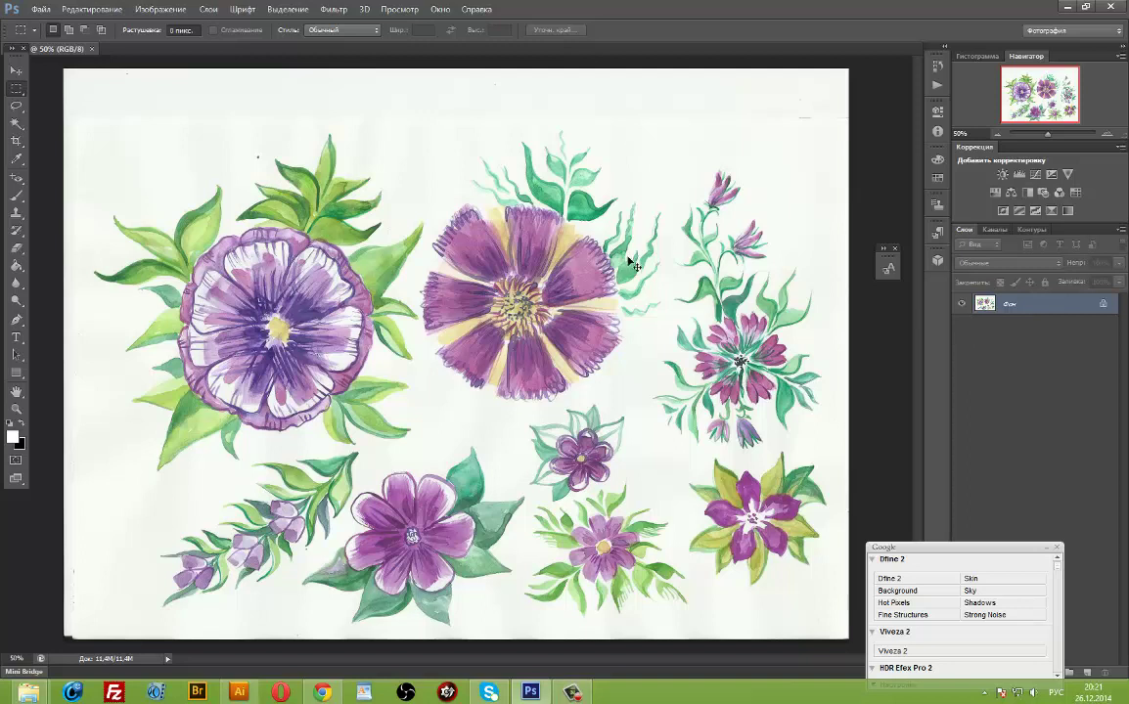
Duplicate the scan, Magic Wand the white paper, invert, and copy the flowers to a new layer.
{"action": "key", "text": "ctrl+j"}
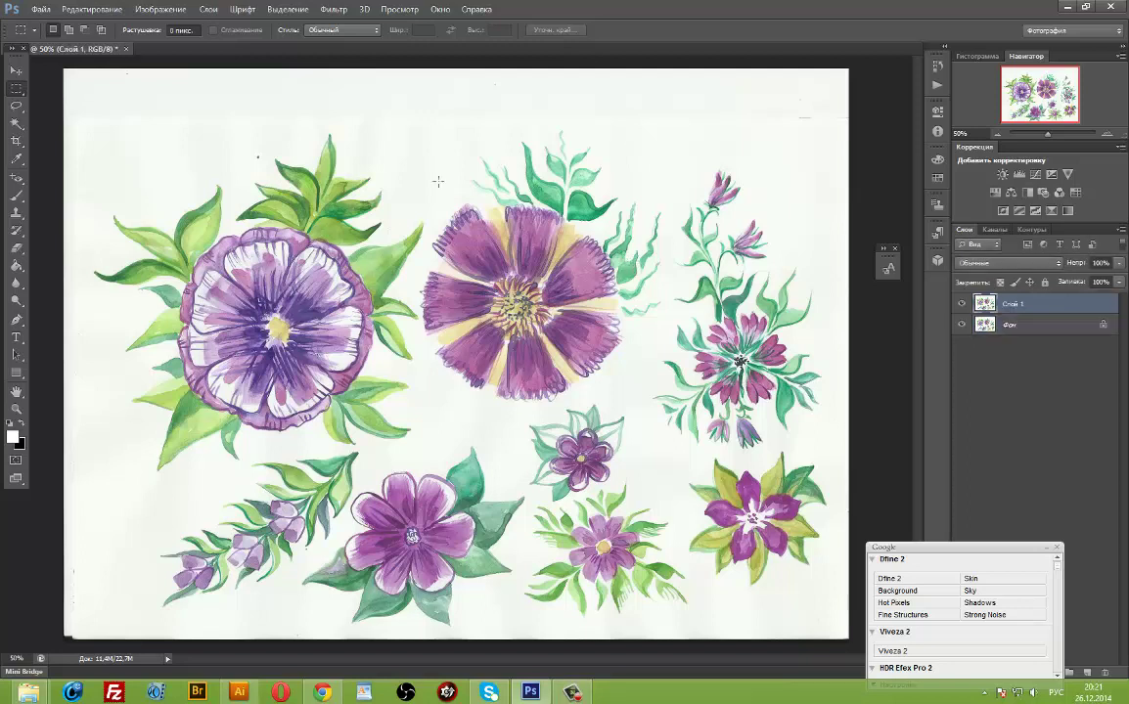
{"action": "left_click", "coordinate": [16, 123]}
{"action": "left_click", "coordinate": [176, 140]}
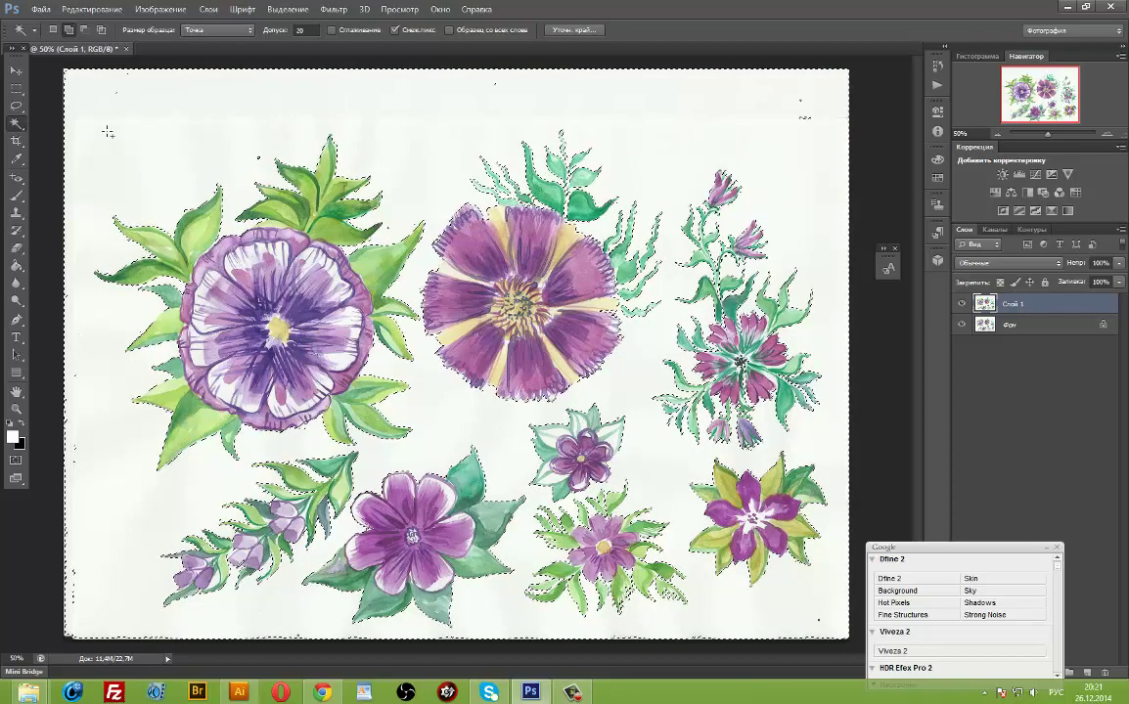
{"action": "right_click", "coordinate": [391, 113]}
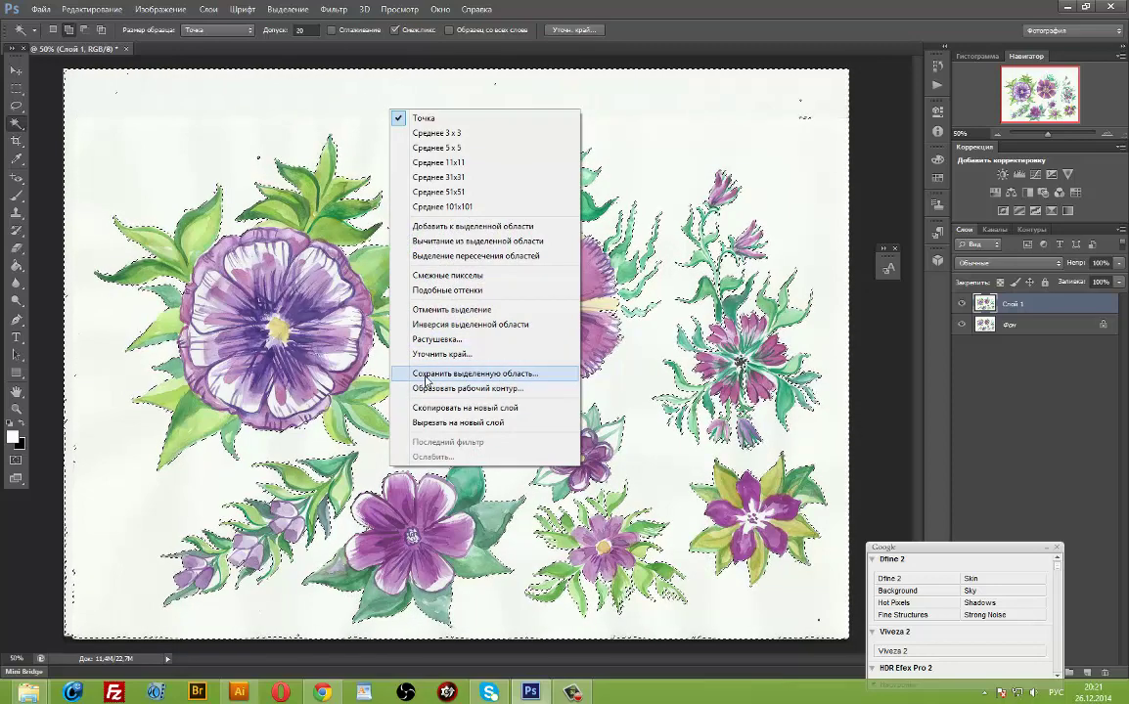
{"action": "left_click", "coordinate": [435, 324]}
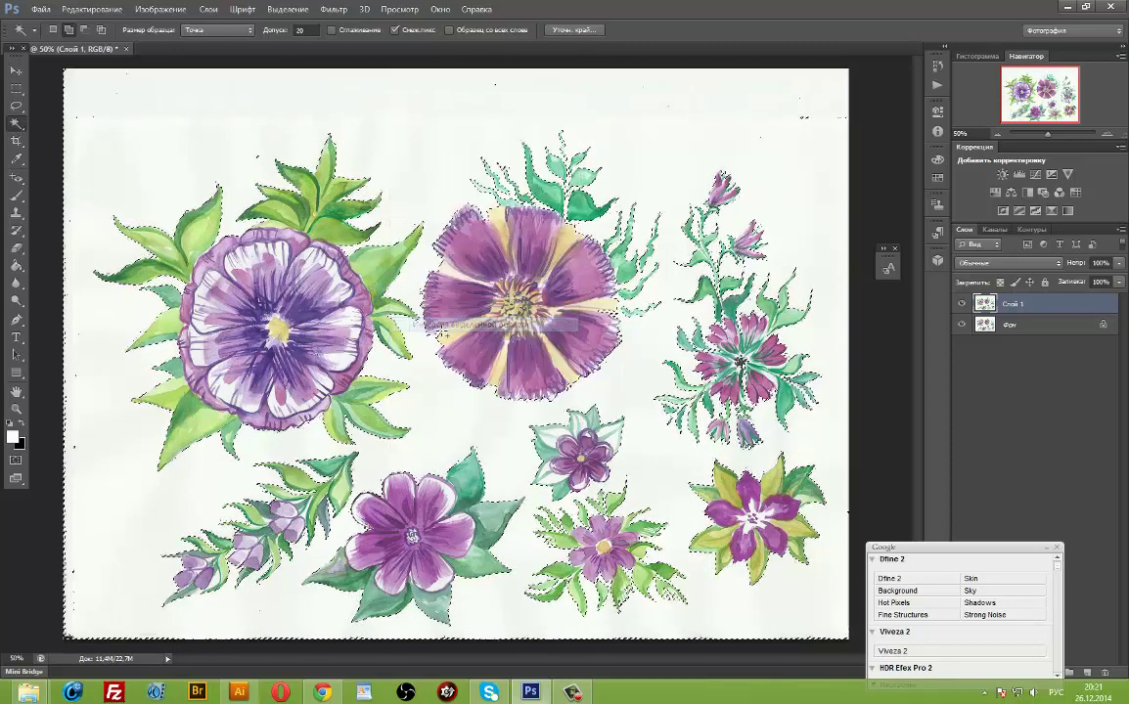
{"action": "right_click", "coordinate": [418, 175]}
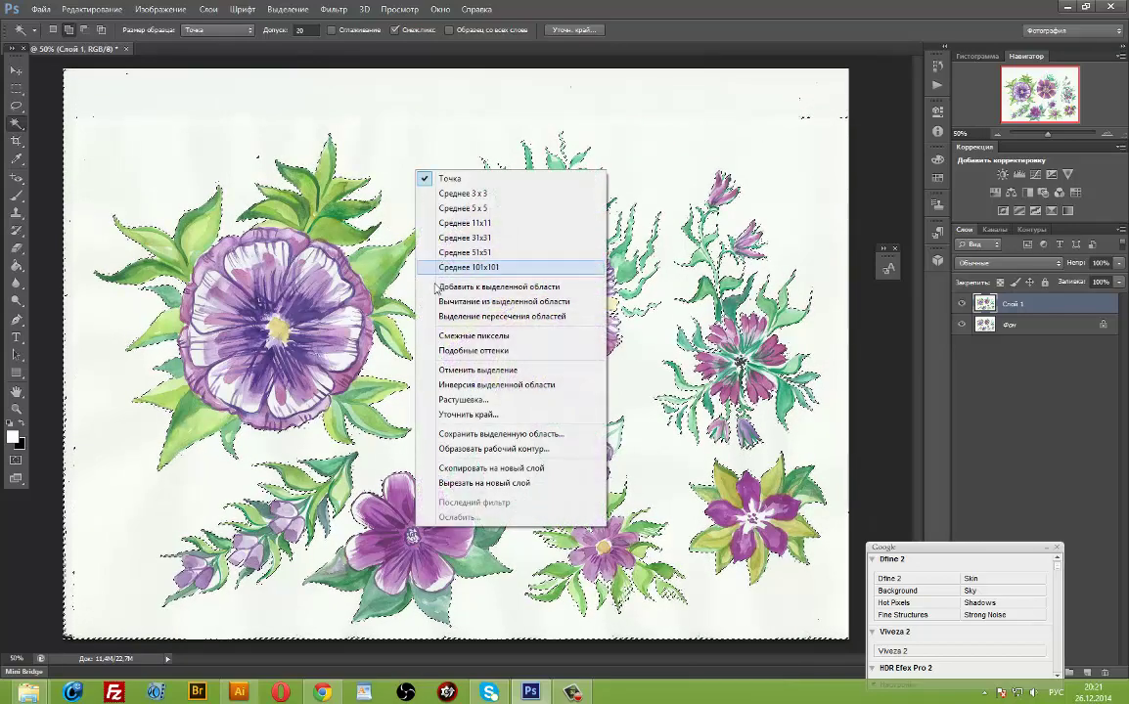
{"action": "left_click", "coordinate": [460, 467]}
{"action": "left_click", "coordinate": [1017, 328]}
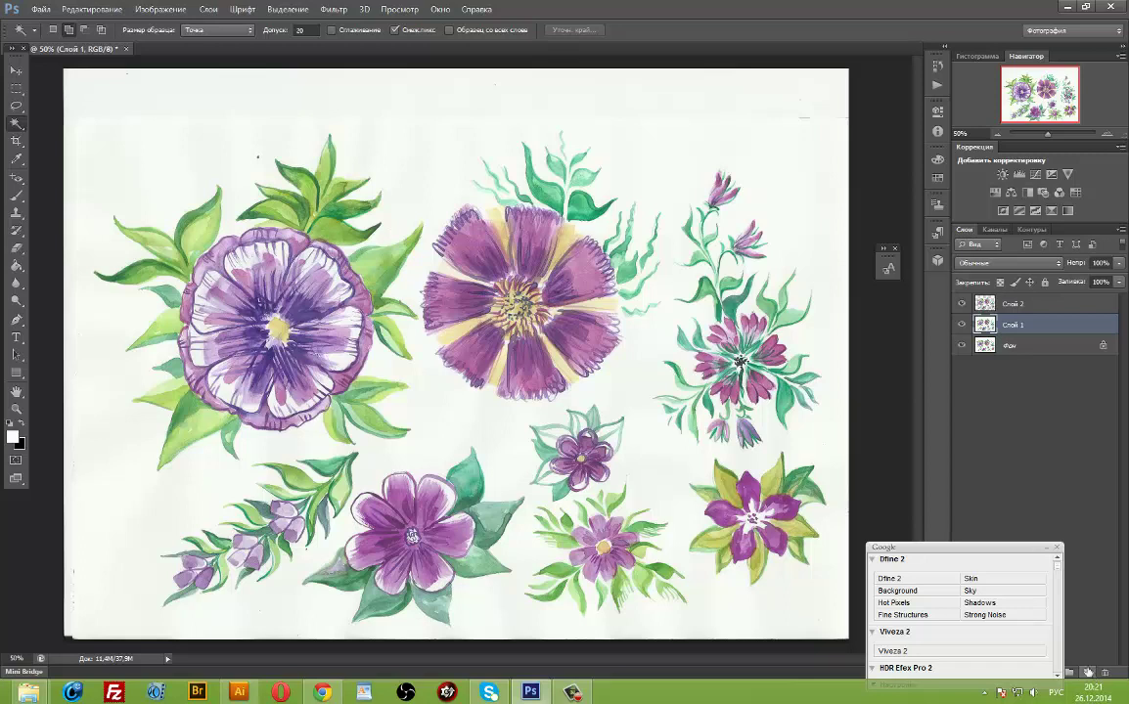
Add a new layer Слой 3 above Слой 1 and fill it with black.
{"action": "left_click_drag", "start_coordinate": [1009, 551], "coordinate": [948, 574]}
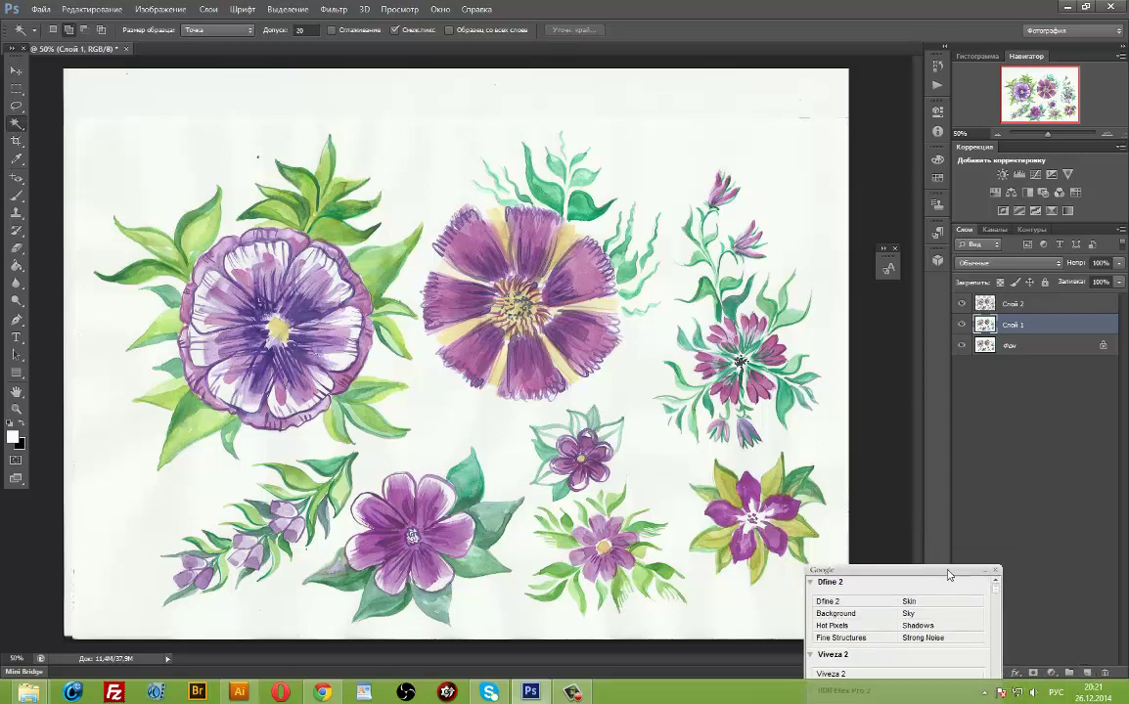
{"action": "left_click", "coordinate": [1088, 674]}
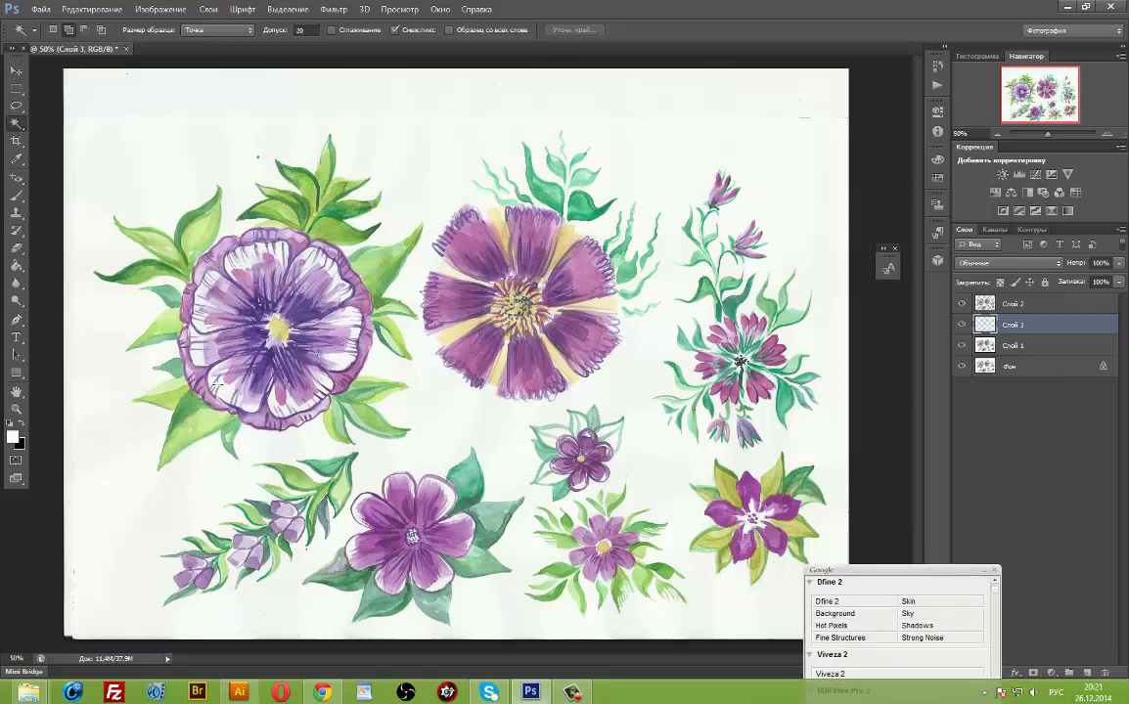
{"action": "left_click", "coordinate": [11, 421]}
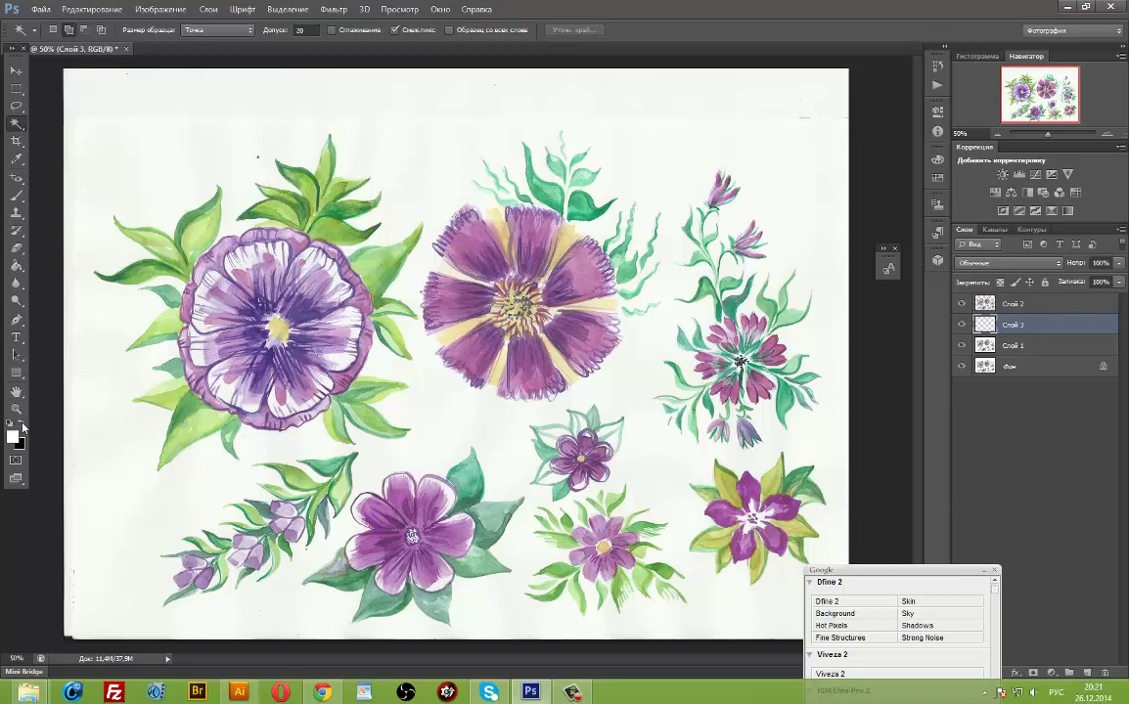
{"action": "left_click", "coordinate": [18, 266]}
{"action": "left_click", "coordinate": [125, 173]}
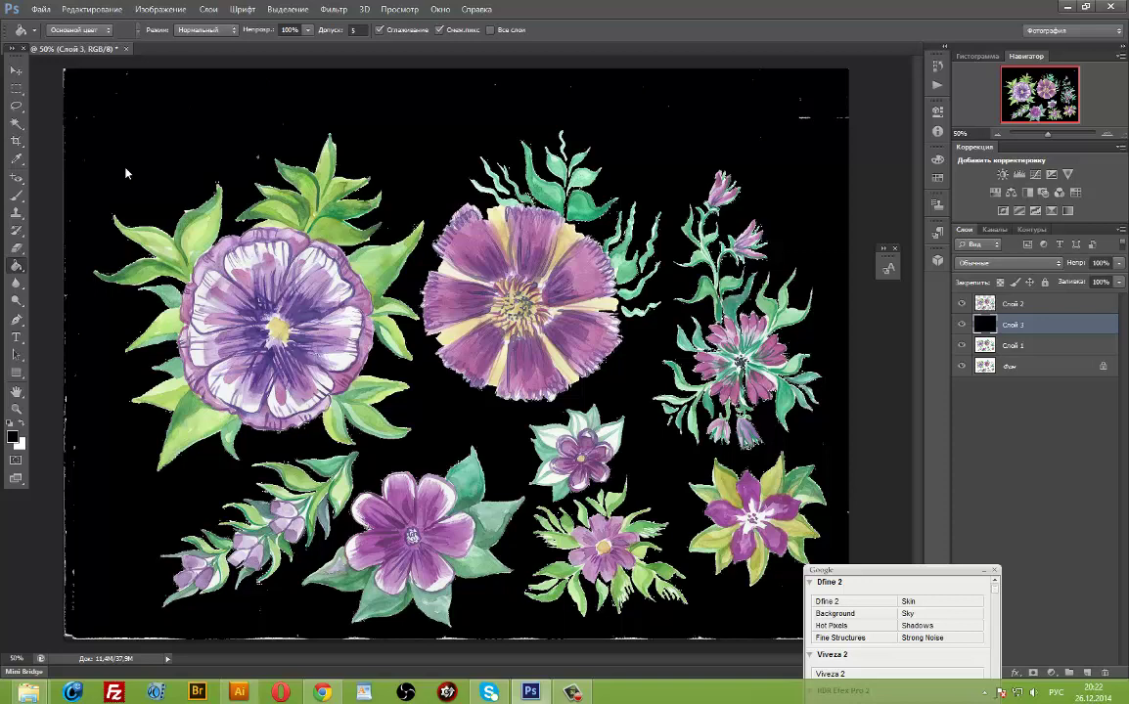
Erase the white specks along the left, bottom and top edges of Слой 2.
{"action": "left_click", "coordinate": [17, 248]}
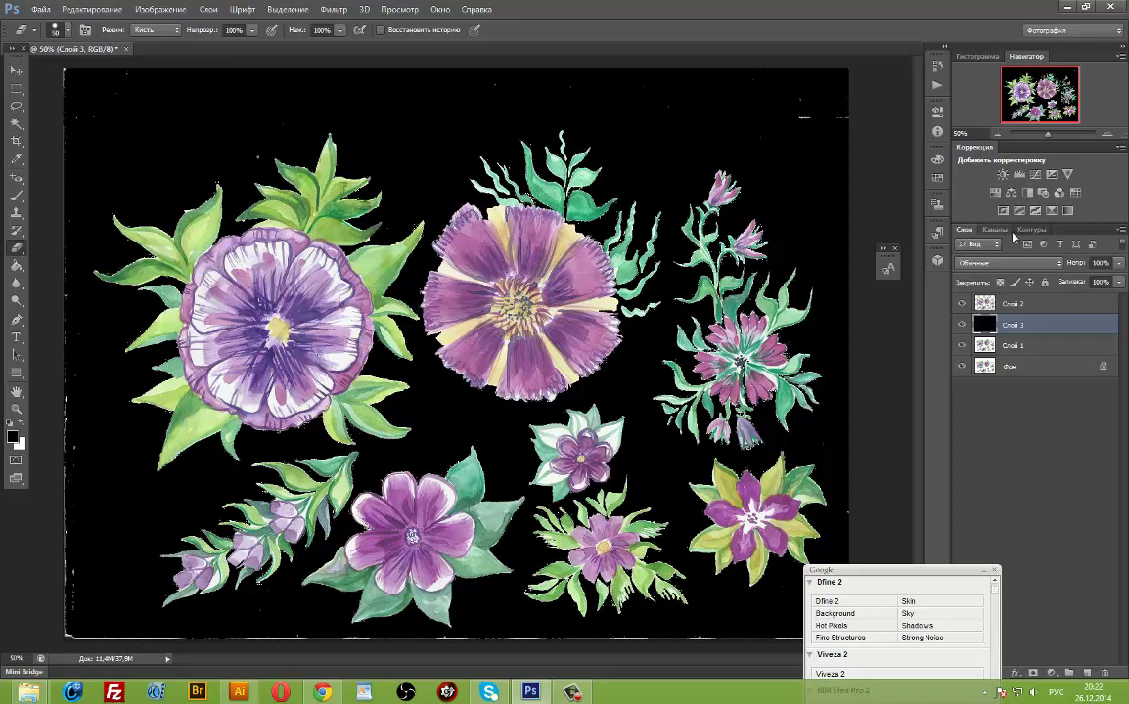
{"action": "left_click", "coordinate": [1019, 304]}
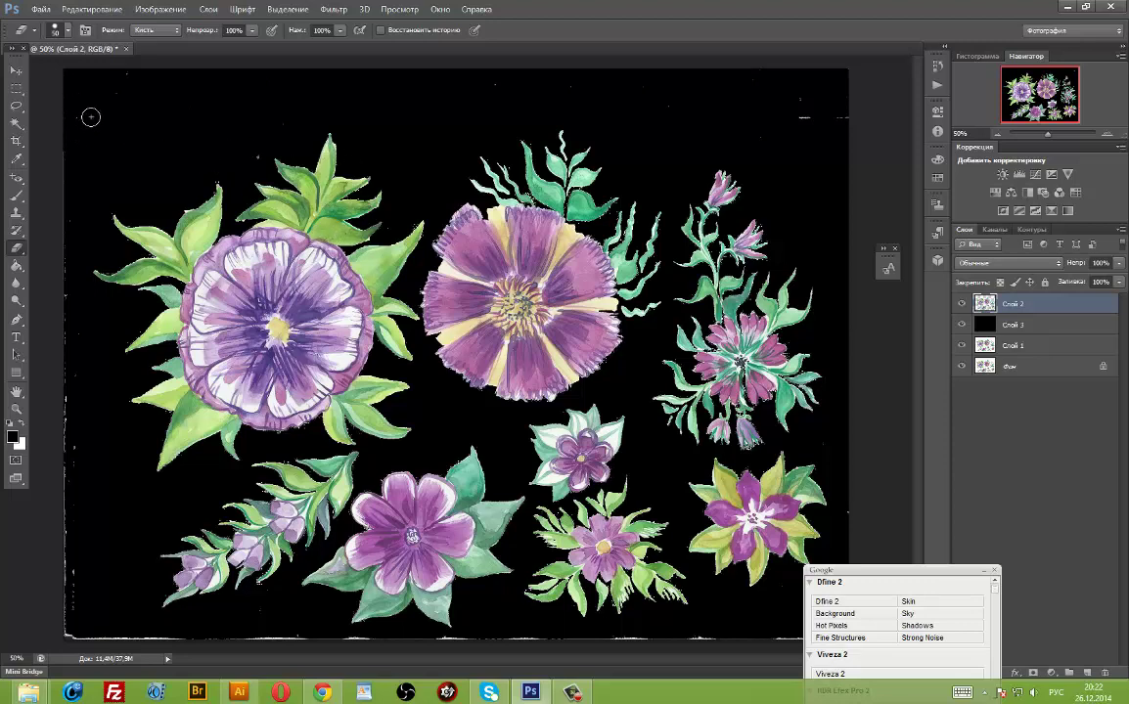
{"action": "mouse_move", "coordinate": [89, 198]}
{"action": "left_mouse_down"}
{"action": "mouse_move", "coordinate": [73, 637]}
{"action": "mouse_move", "coordinate": [127, 638]}
{"action": "left_mouse_up"}
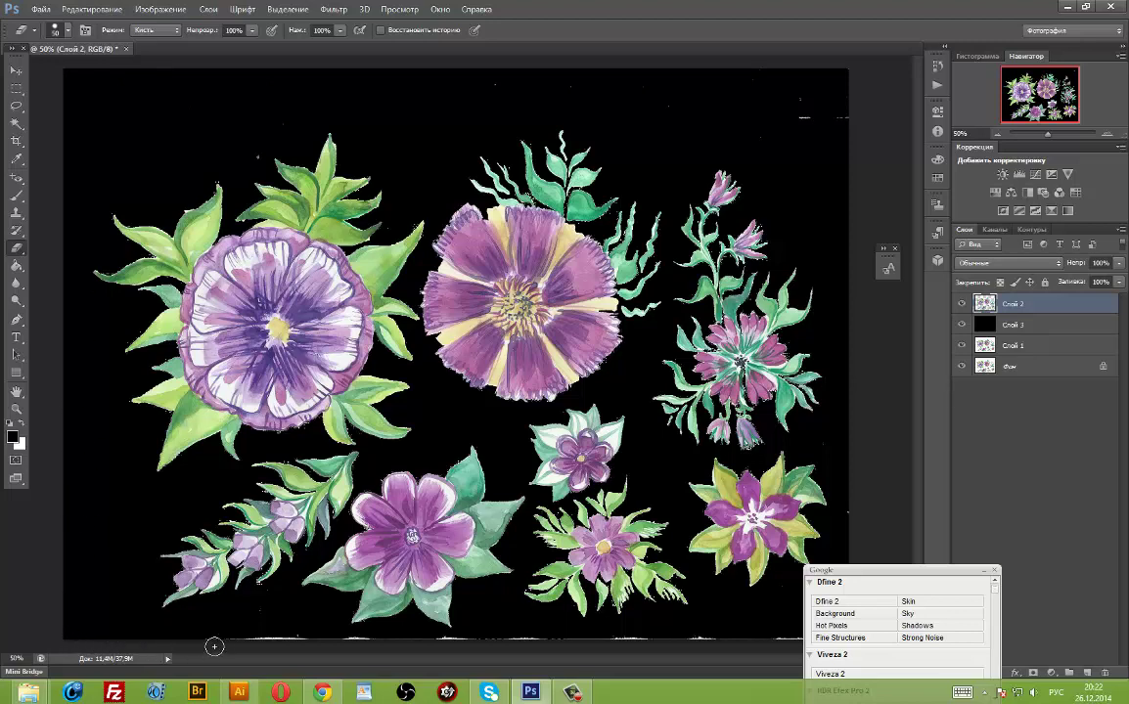
{"action": "mouse_move", "coordinate": [290, 620]}
{"action": "left_mouse_down"}
{"action": "mouse_move", "coordinate": [396, 649]}
{"action": "mouse_move", "coordinate": [623, 649]}
{"action": "left_mouse_up"}
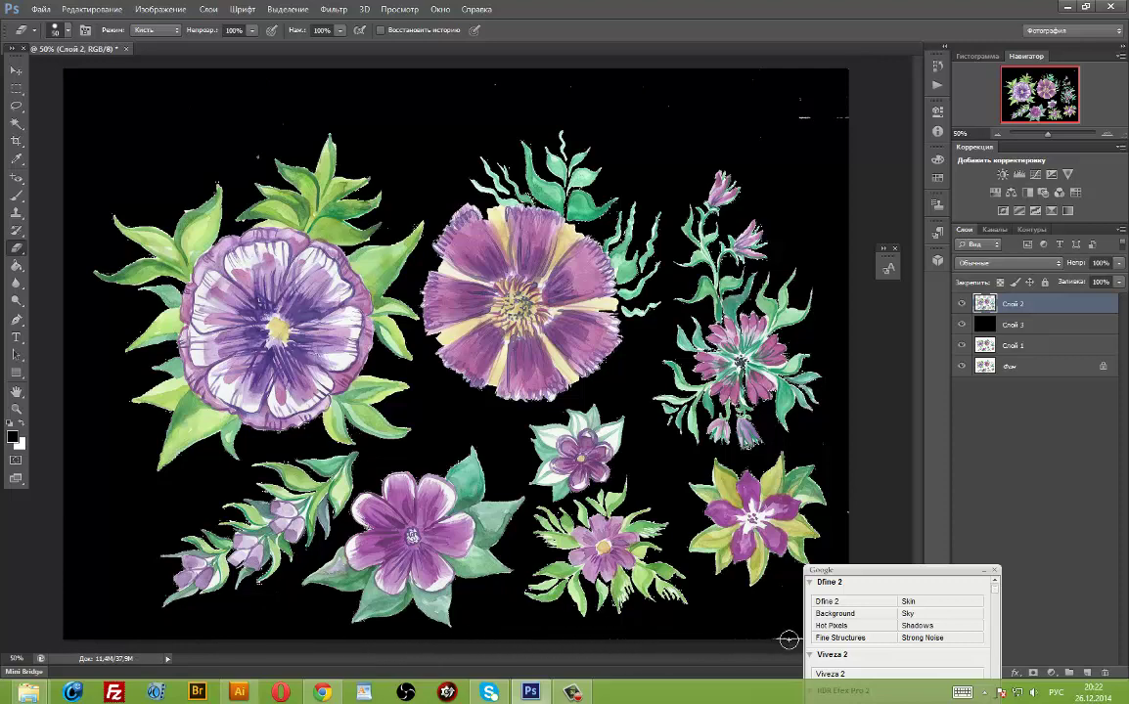
{"action": "left_click_drag", "start_coordinate": [907, 579], "coordinate": [992, 589]}
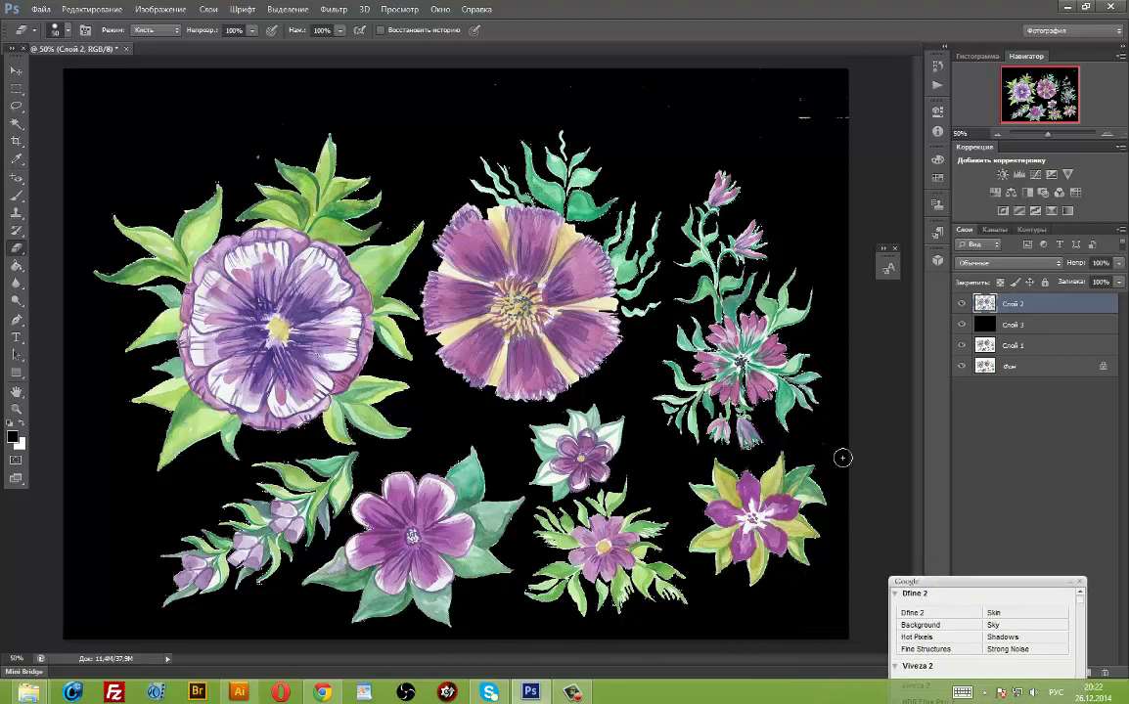
{"action": "mouse_move", "coordinate": [857, 83]}
{"action": "left_mouse_down"}
{"action": "mouse_move", "coordinate": [809, 118]}
{"action": "mouse_move", "coordinate": [419, 137]}
{"action": "left_mouse_up"}
{"action": "left_click_drag", "start_coordinate": [416, 228], "coordinate": [197, 117]}
{"action": "left_click", "coordinate": [1017, 331]}
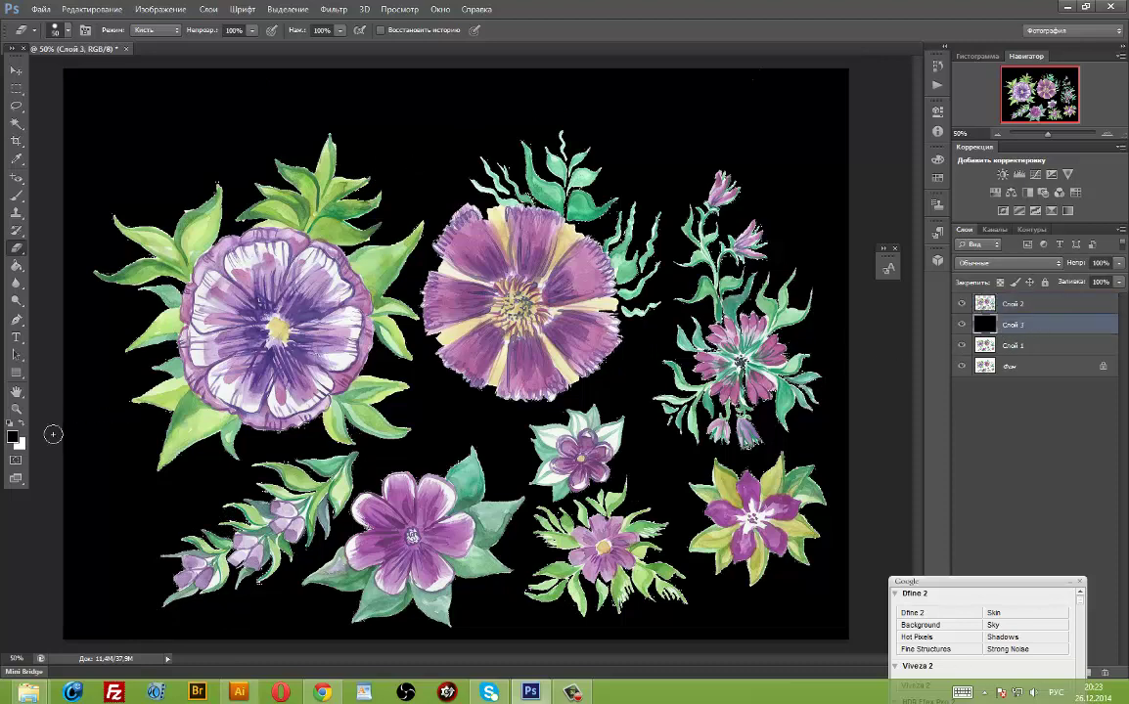
Refill the backing layer Слой 3 with white.
{"action": "left_click", "coordinate": [22, 423]}
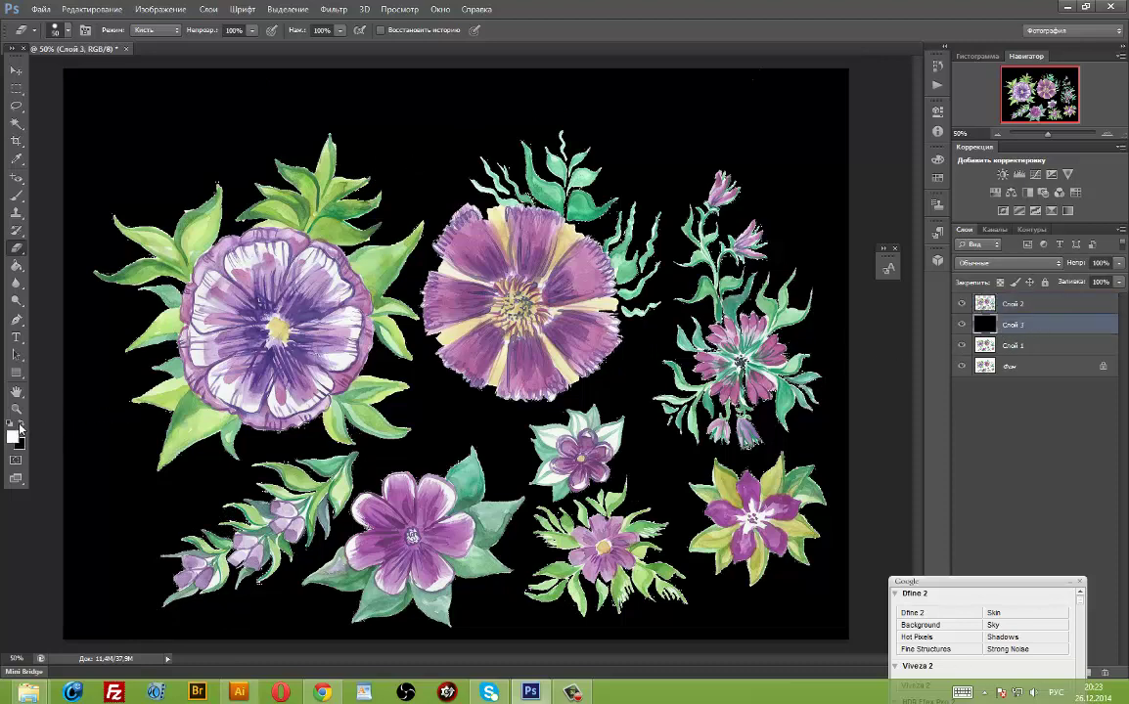
{"action": "left_click", "coordinate": [16, 265]}
{"action": "left_click", "coordinate": [139, 148]}
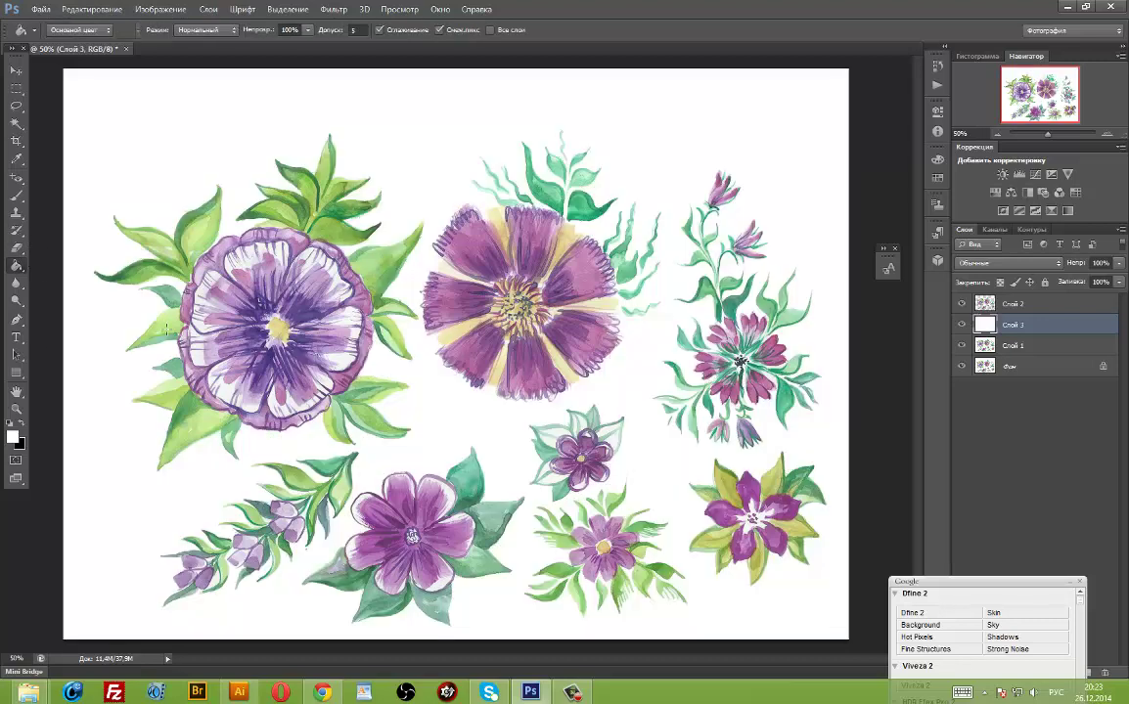
Apply Vibrance +31 and Saturation +20 to the flower layer Слой 2.
{"action": "key", "text": "alt+bracketright"}
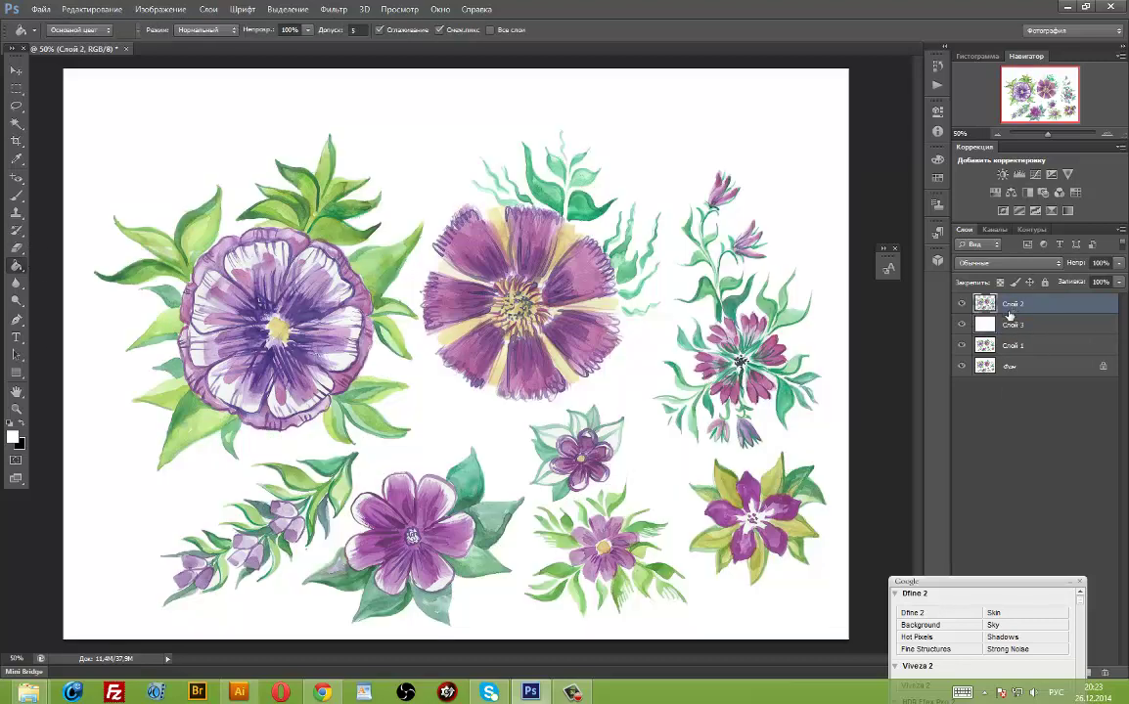
{"action": "left_click", "coordinate": [179, 13]}
{"action": "mouse_move", "coordinate": [245, 43]}
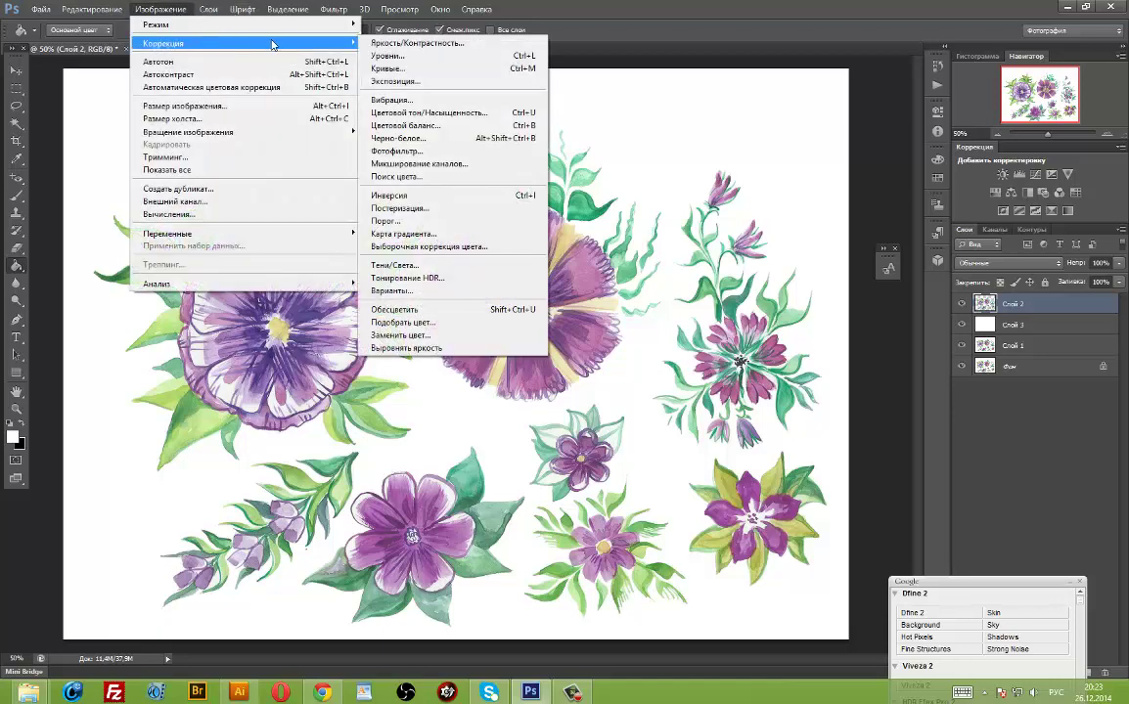
{"action": "left_click", "coordinate": [348, 100]}
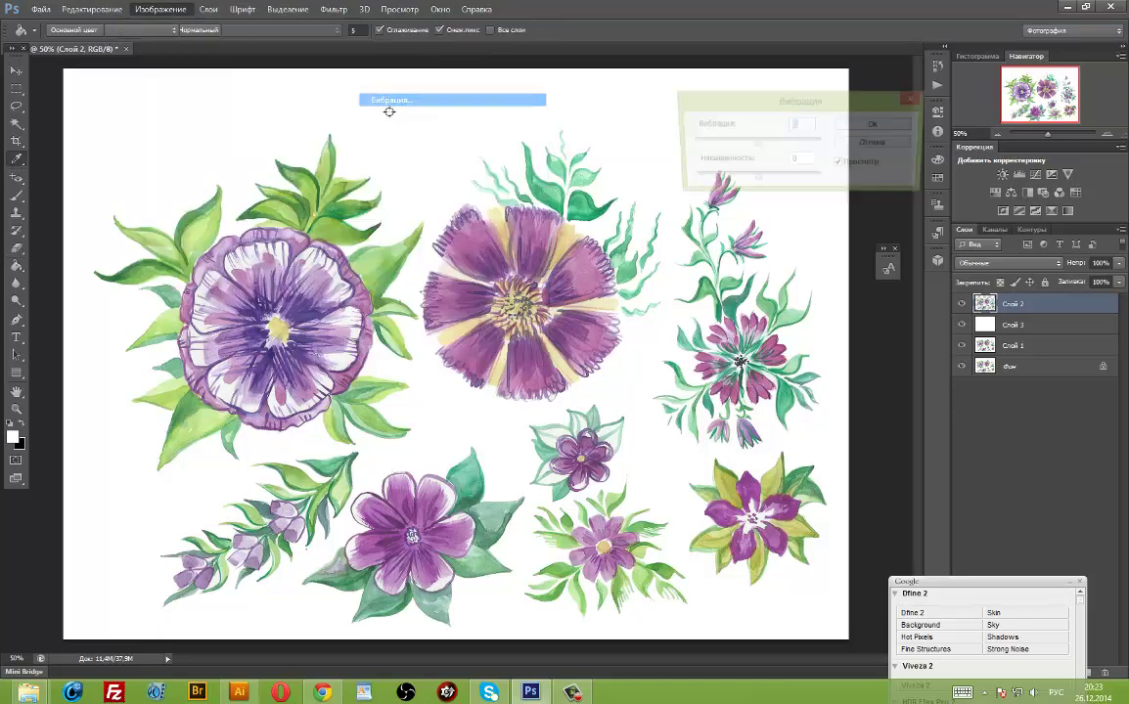
{"action": "mouse_move", "coordinate": [755, 144]}
{"action": "left_mouse_down"}
{"action": "mouse_move", "coordinate": [773, 144]}
{"action": "mouse_move", "coordinate": [769, 186]}
{"action": "mouse_move", "coordinate": [781, 149]}
{"action": "mouse_move", "coordinate": [770, 186]}
{"action": "left_mouse_up"}
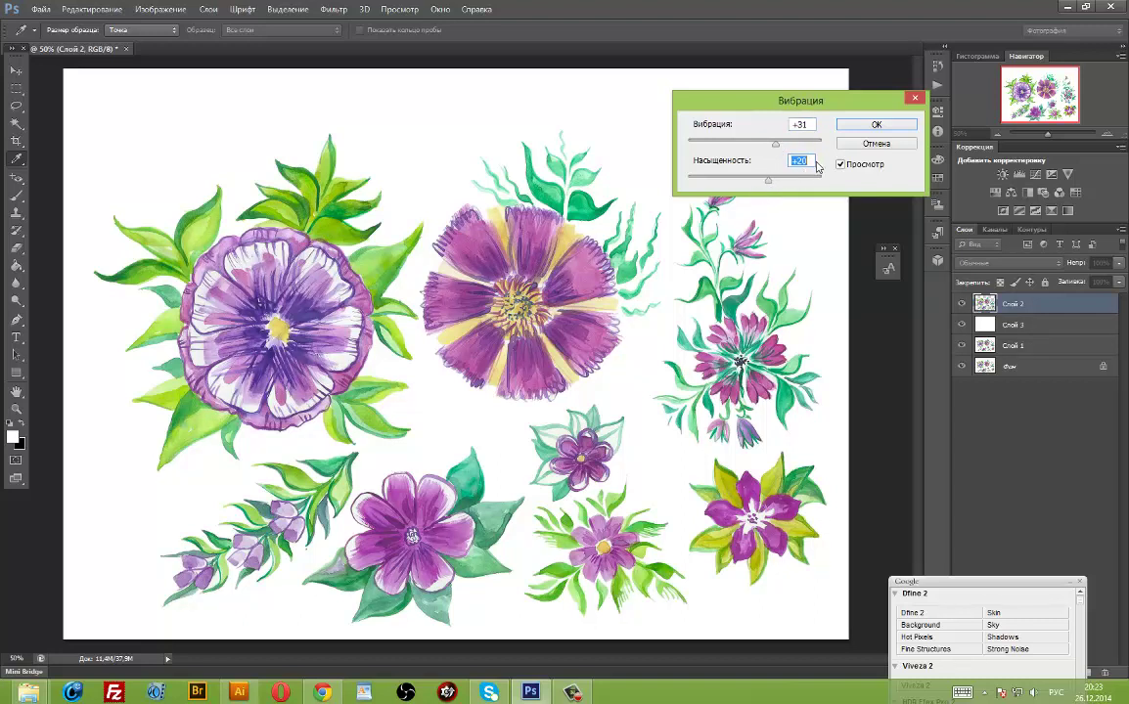
{"action": "left_click", "coordinate": [875, 129]}
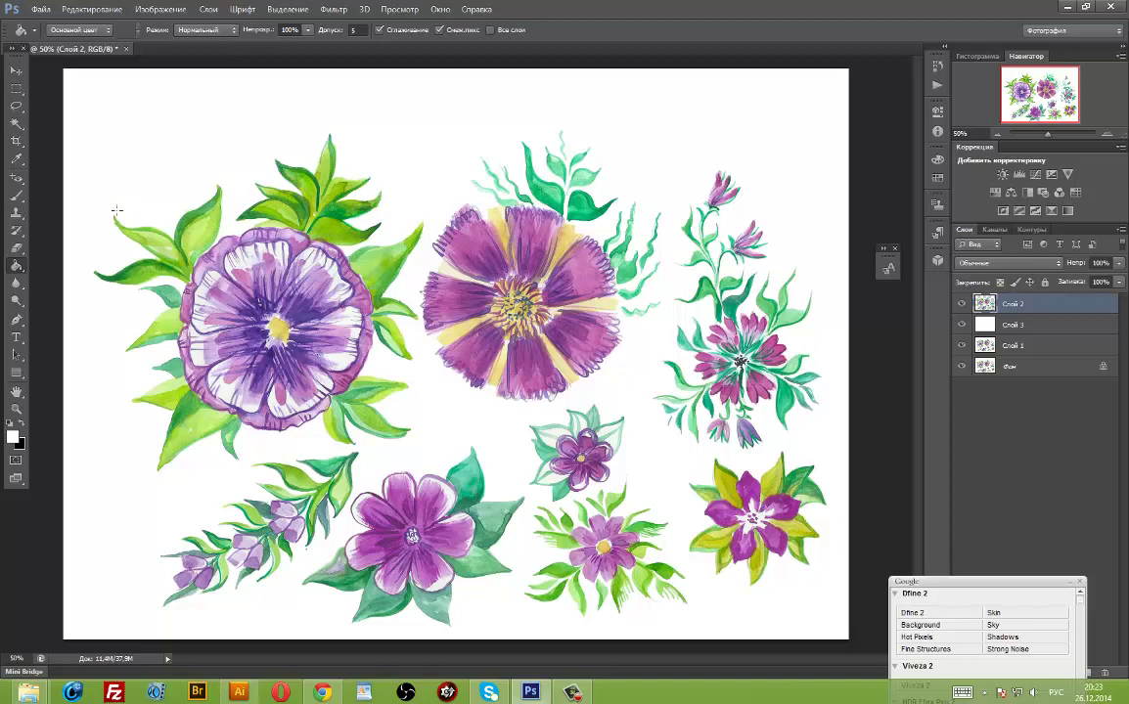
Lasso around the large purple flower on the left.
{"action": "key", "text": "l"}
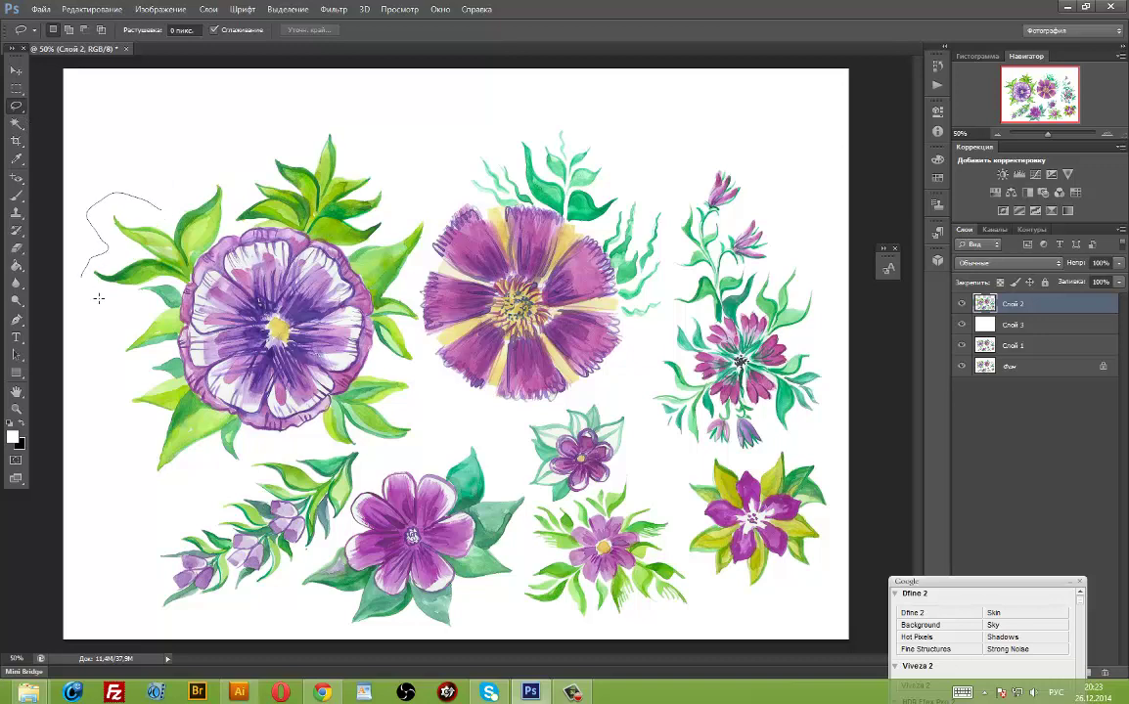
{"action": "left_click_drag", "start_coordinate": [137, 326], "coordinate": [140, 384]}
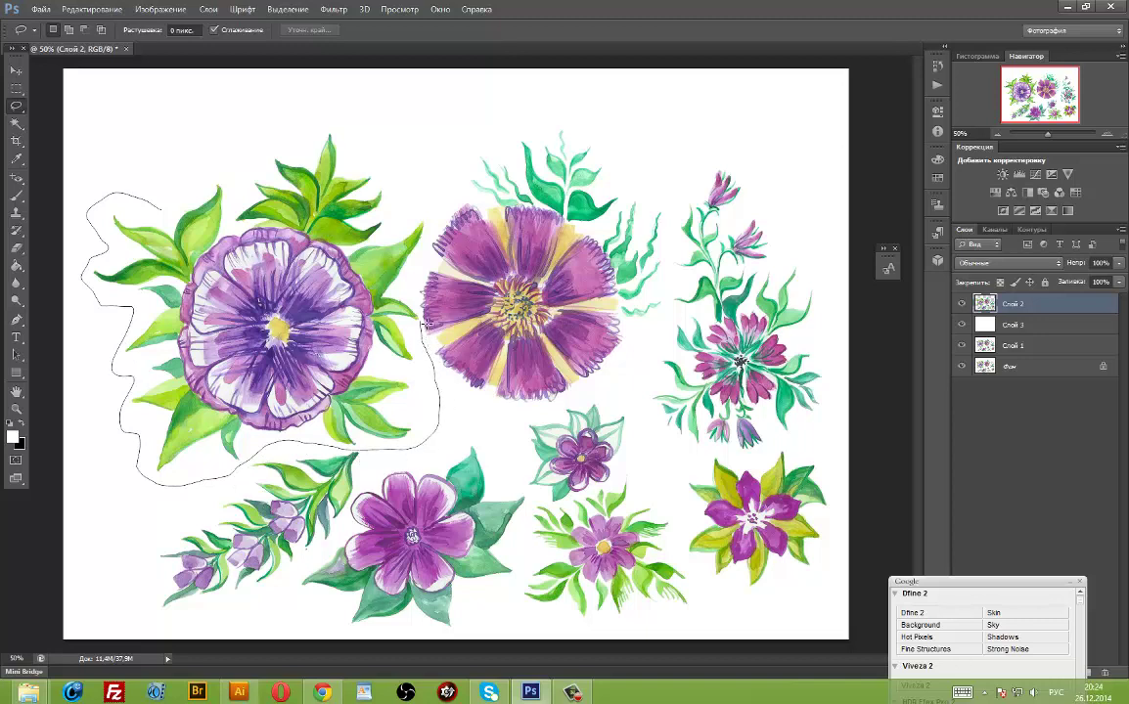
{"action": "left_click_drag", "start_coordinate": [392, 156], "coordinate": [263, 150]}
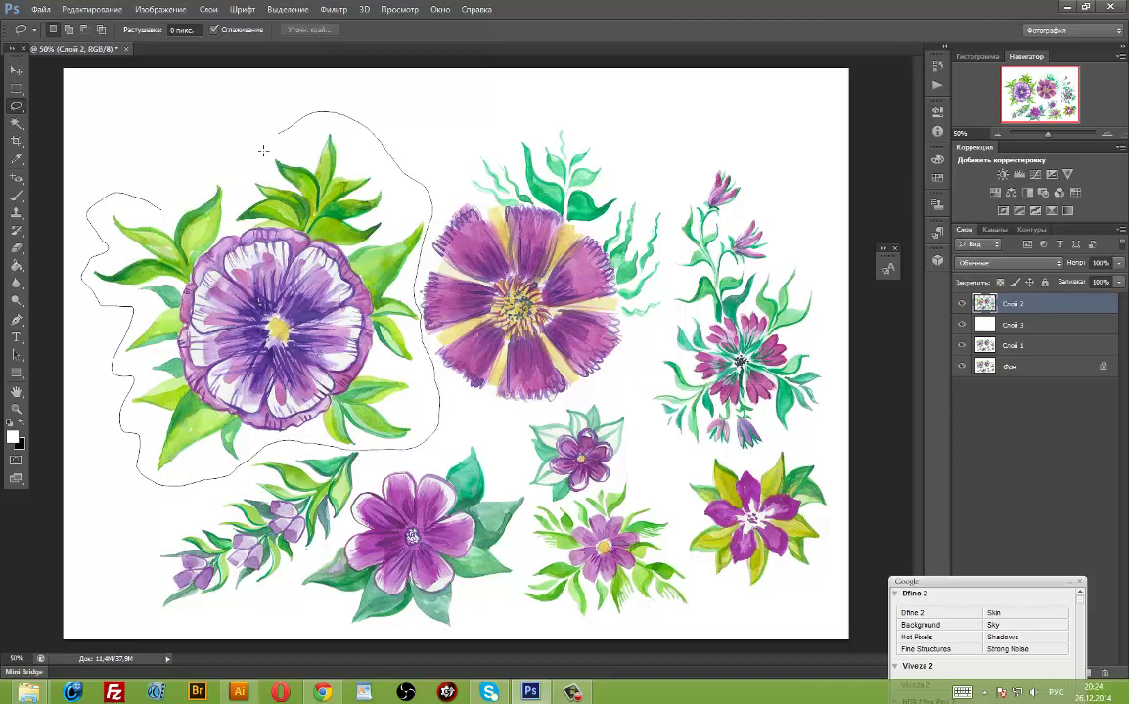
{"action": "left_click_drag", "start_coordinate": [168, 220], "coordinate": [156, 211]}
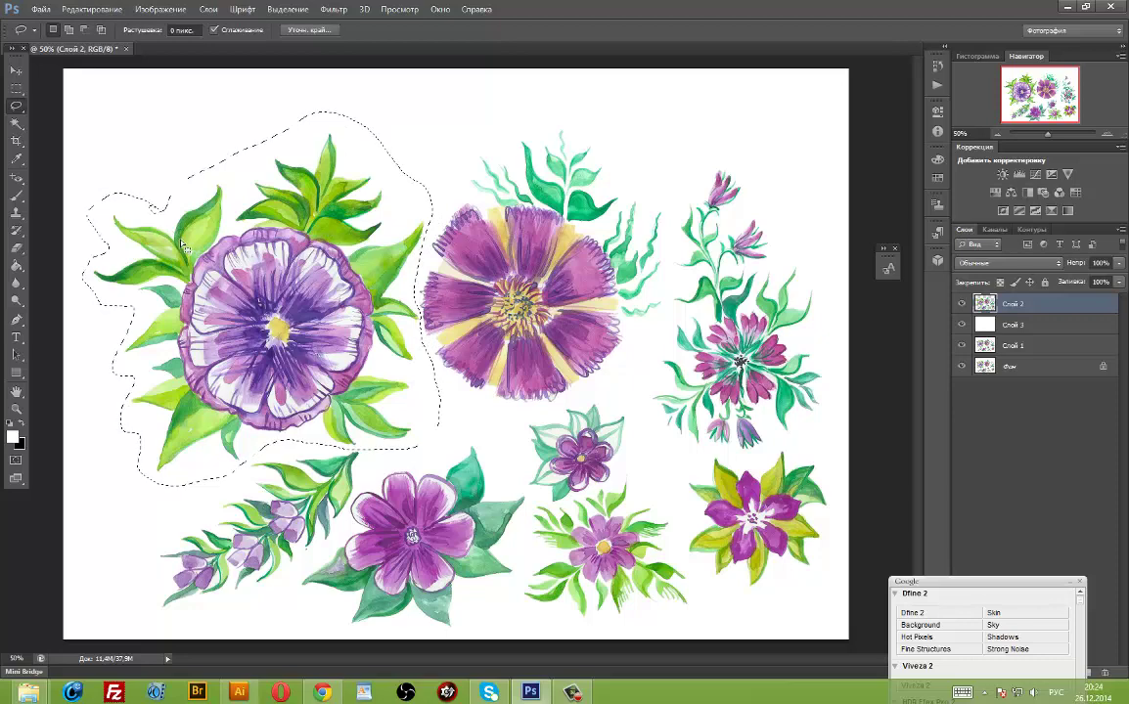
Move the flower up toward the top-left corner, rotate it about 20°, and deselect.
{"action": "key", "text": "v"}
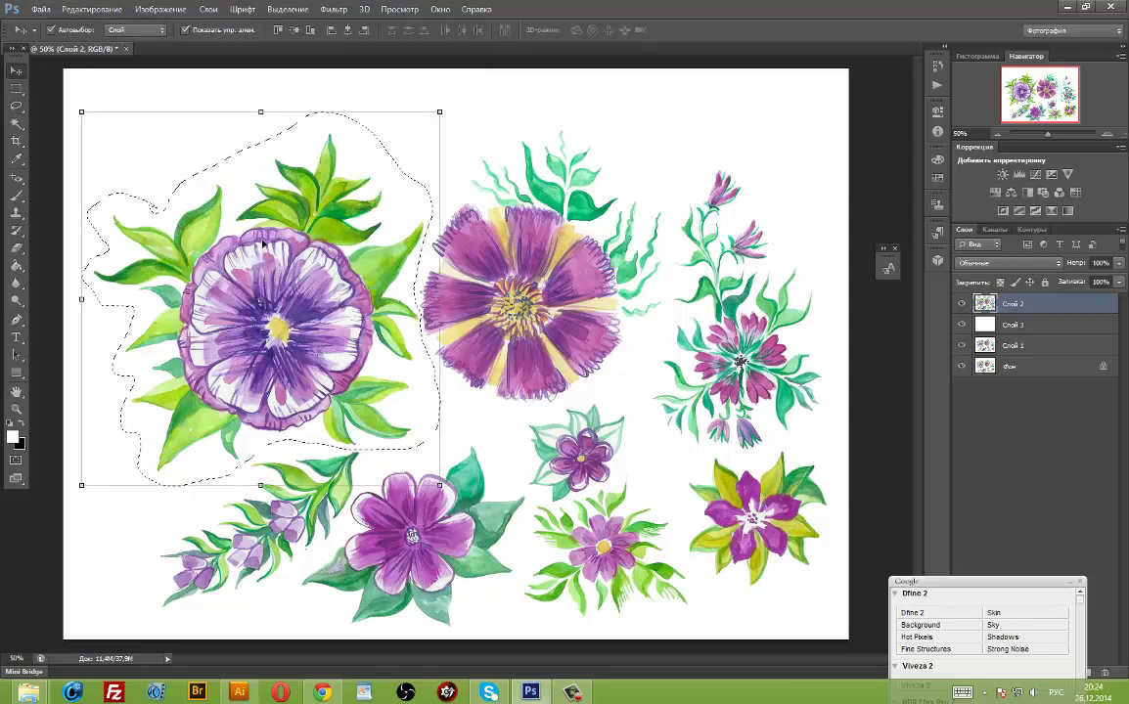
{"action": "left_click_drag", "start_coordinate": [313, 290], "coordinate": [293, 229]}
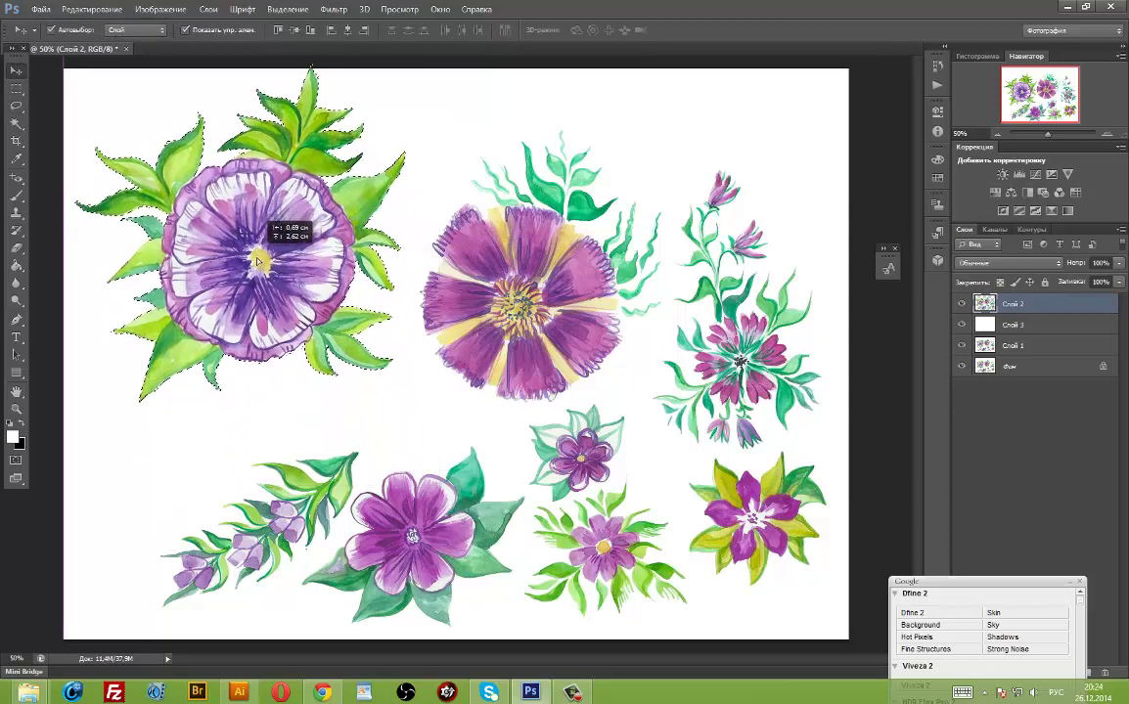
{"action": "left_click_drag", "start_coordinate": [415, 69], "coordinate": [466, 147]}
{"action": "mouse_move", "coordinate": [246, 266]}
{"action": "left_mouse_down"}
{"action": "mouse_move", "coordinate": [227, 242]}
{"action": "mouse_move", "coordinate": [240, 250]}
{"action": "left_mouse_up"}
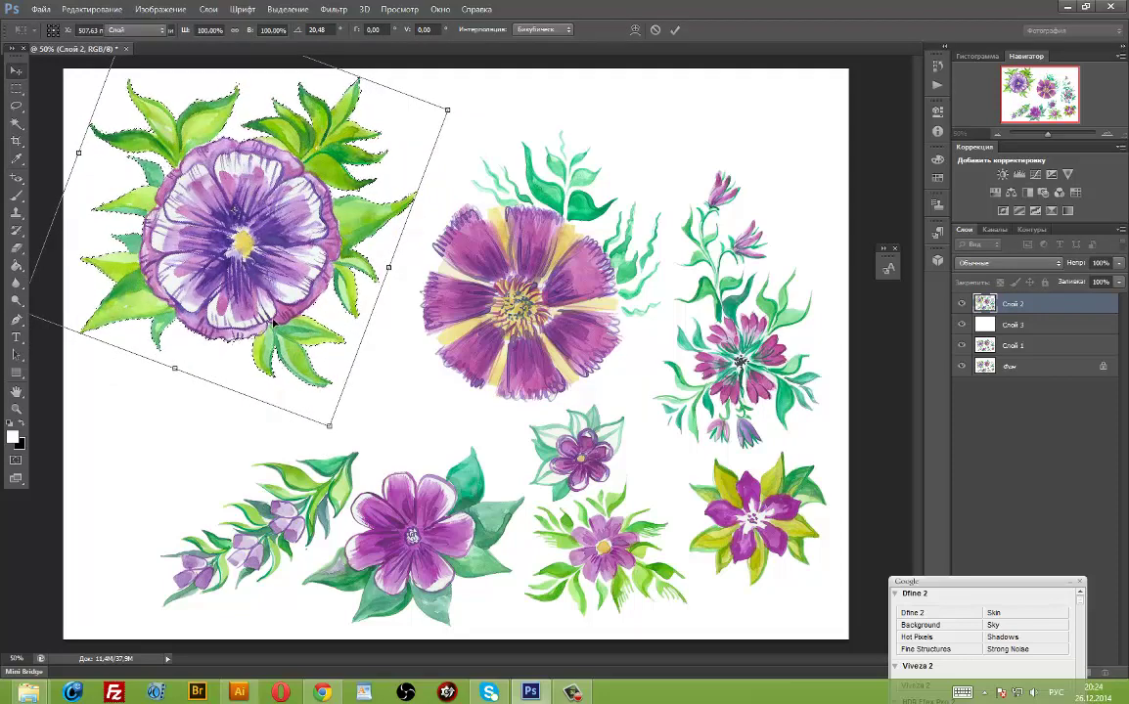
{"action": "key", "text": "Return"}
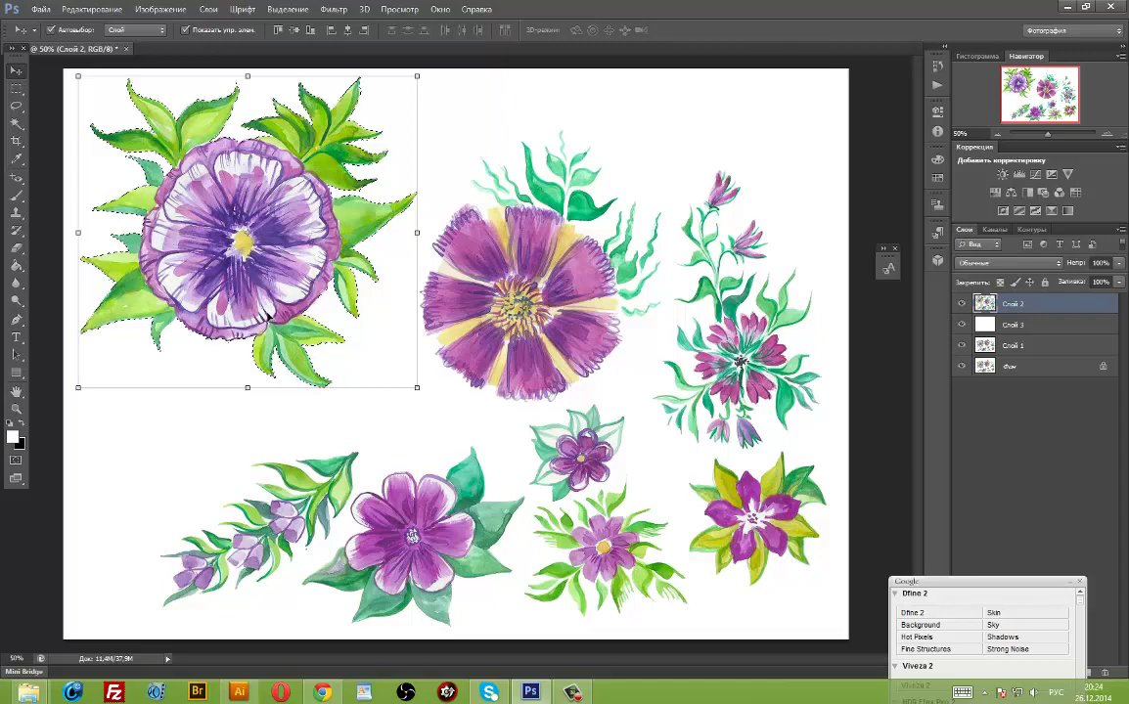
{"action": "key", "text": "ctrl+d"}
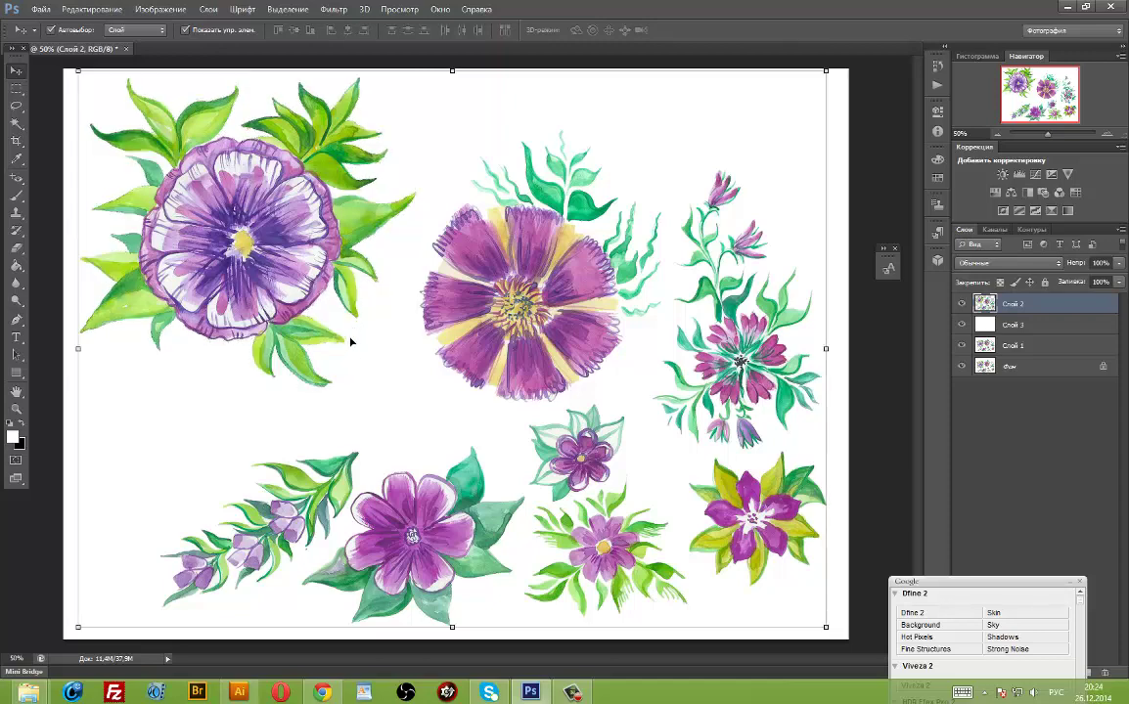
{"action": "key", "text": "l"}
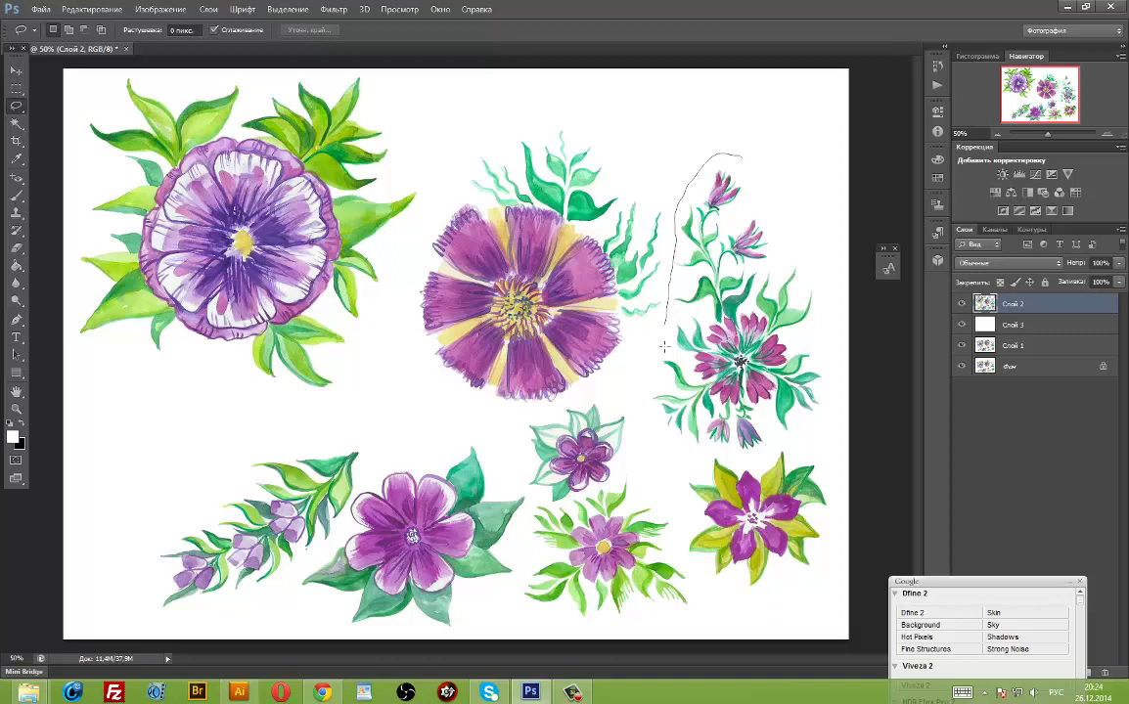
Lasso the tall pink-flowered sprig on the right and move it higher.
{"action": "left_click_drag", "start_coordinate": [664, 346], "coordinate": [653, 431]}
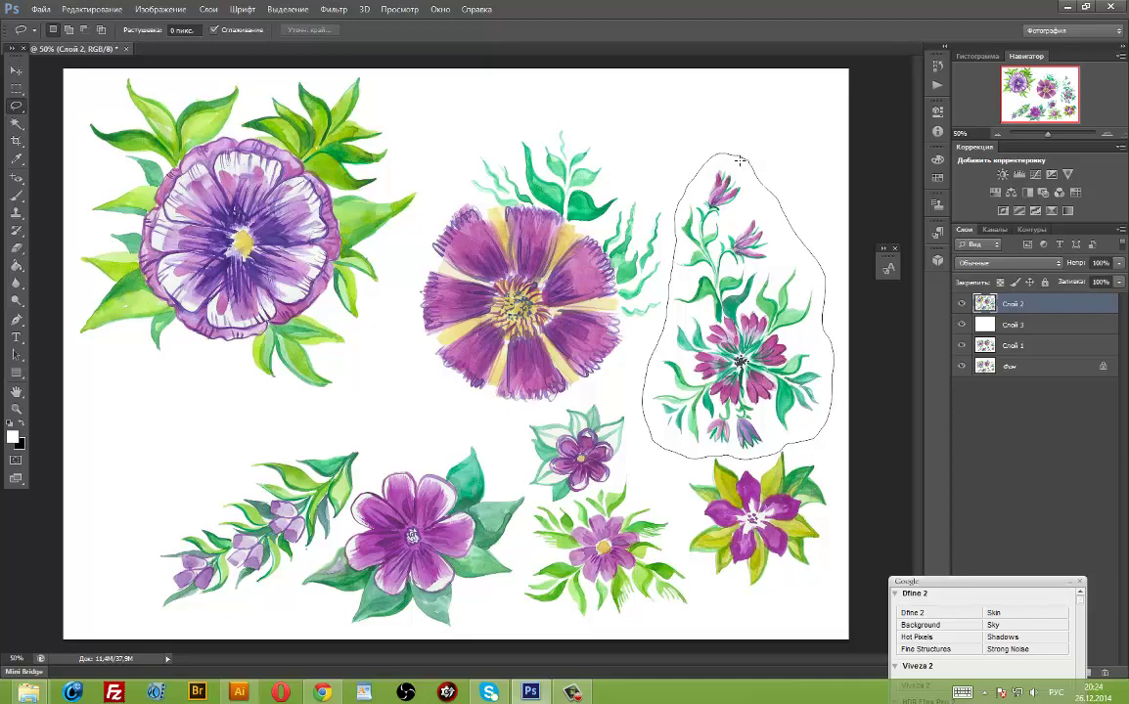
{"action": "left_click_drag", "start_coordinate": [828, 316], "coordinate": [735, 154]}
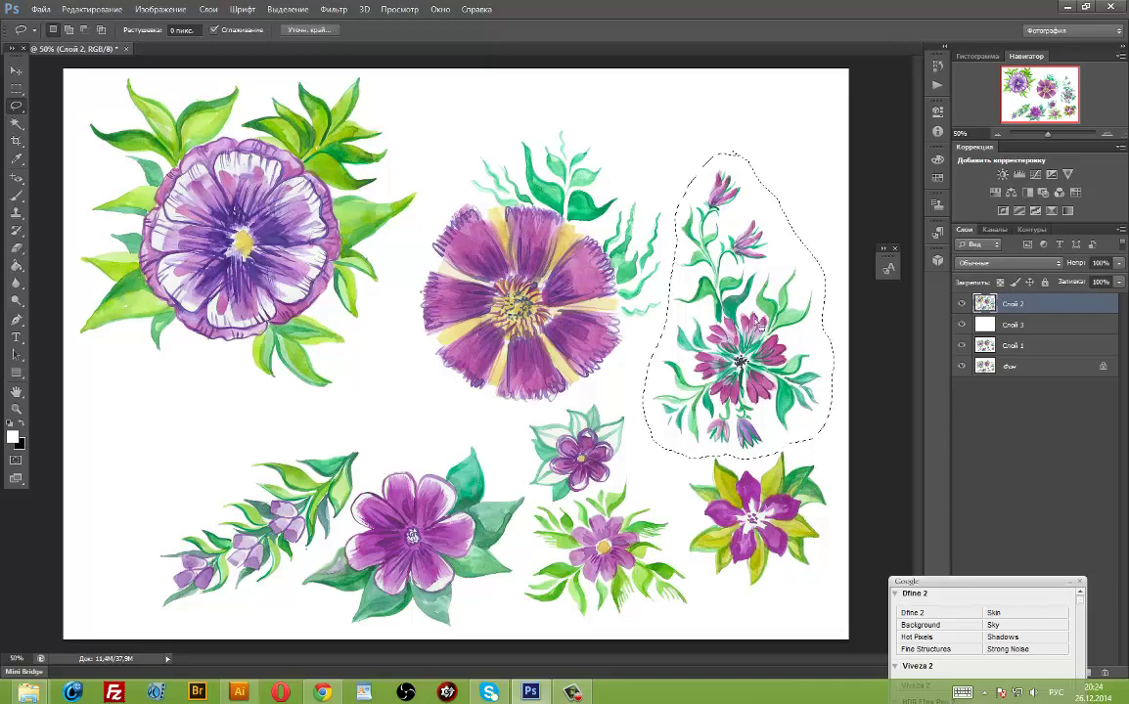
{"action": "key", "text": "v"}
{"action": "left_click_drag", "start_coordinate": [769, 304], "coordinate": [756, 268]}
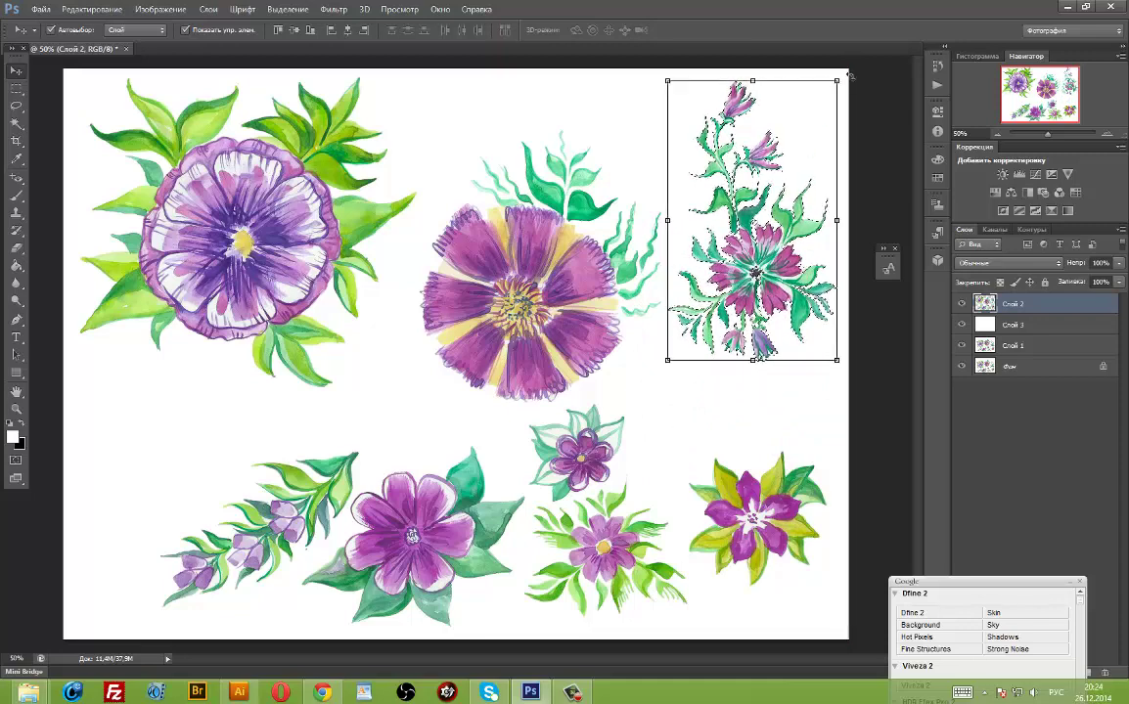
Rotate the sprig about 18°, apply the transform, and deselect.
{"action": "left_click_drag", "start_coordinate": [858, 86], "coordinate": [876, 111]}
{"action": "mouse_move", "coordinate": [755, 257]}
{"action": "left_mouse_down"}
{"action": "mouse_move", "coordinate": [771, 262]}
{"action": "mouse_move", "coordinate": [761, 305]}
{"action": "left_mouse_up"}
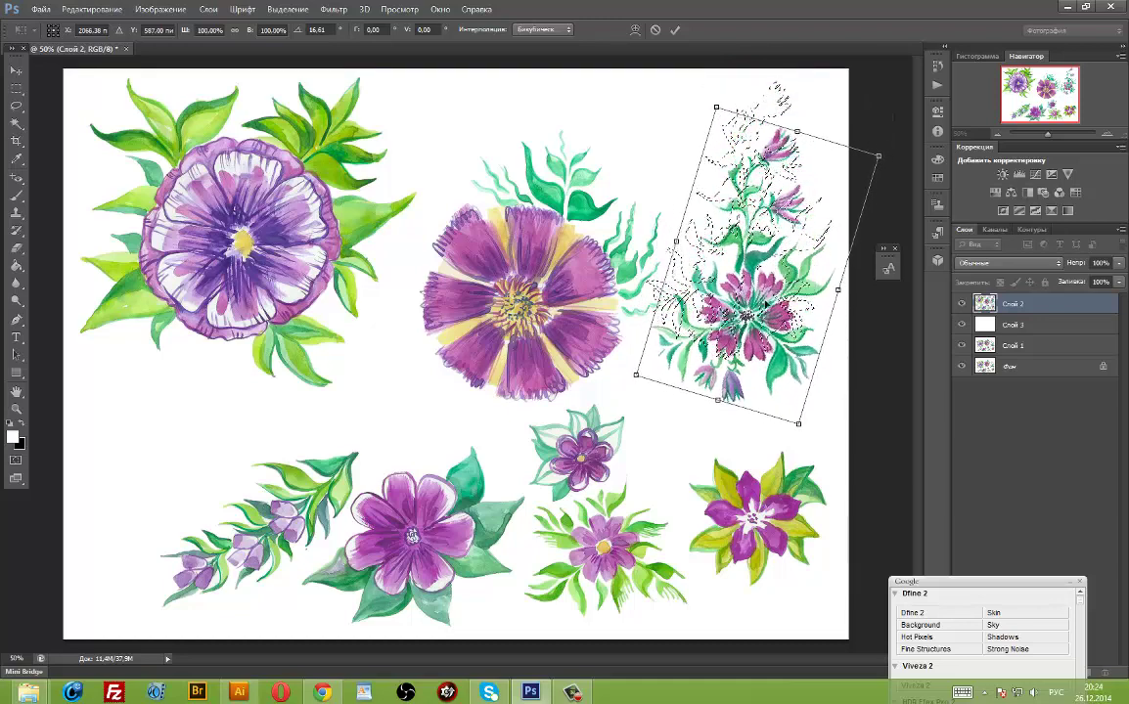
{"action": "key", "text": "Return"}
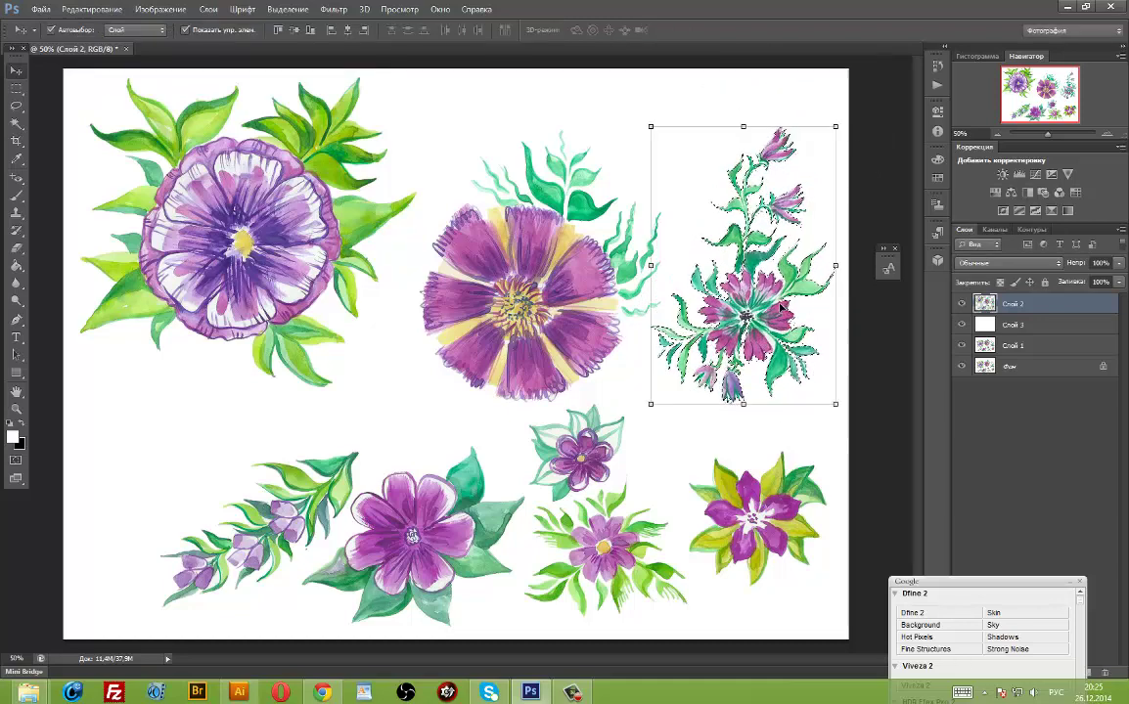
{"action": "key", "text": "ctrl+d"}
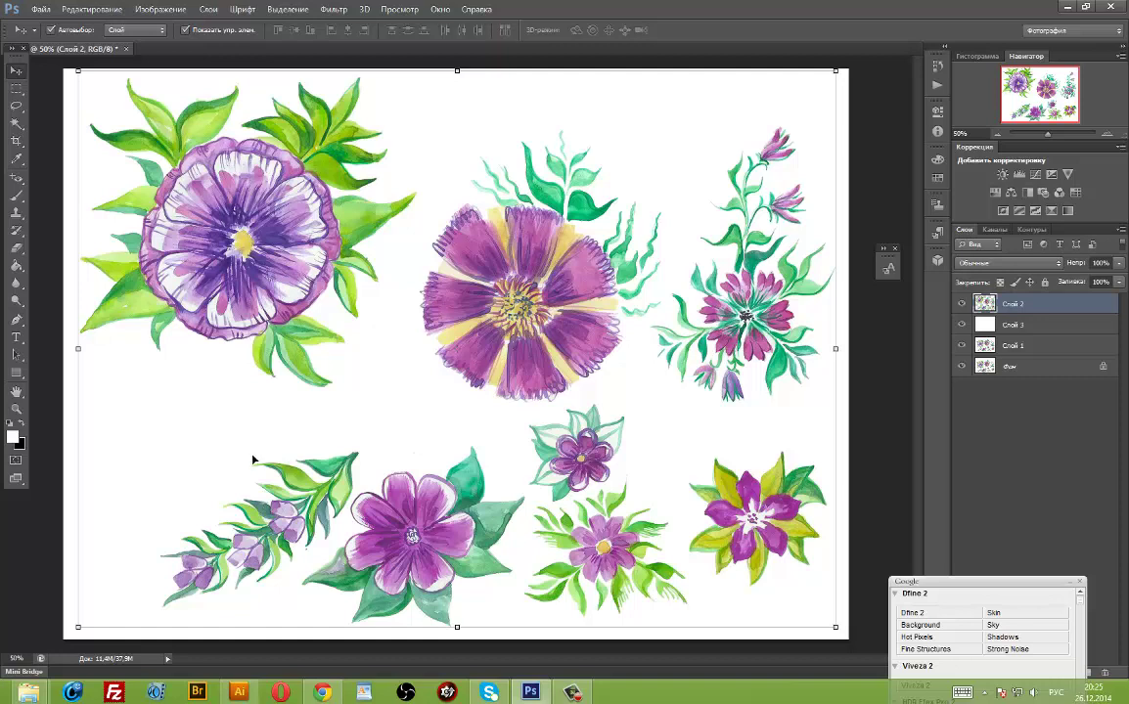
{"action": "key", "text": "l"}
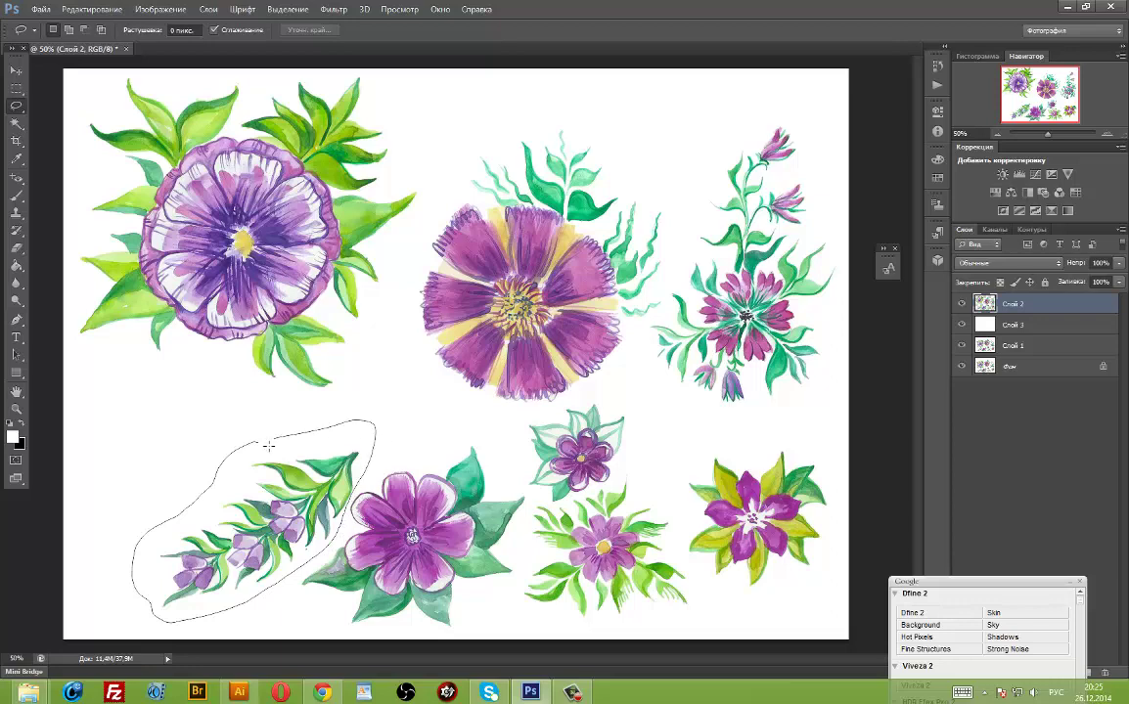
Lasso the lower-left bud branch, move it to the top edge, and rotate it nearly horizontal.
{"action": "left_click_drag", "start_coordinate": [379, 455], "coordinate": [249, 438]}
{"action": "key", "text": "v"}
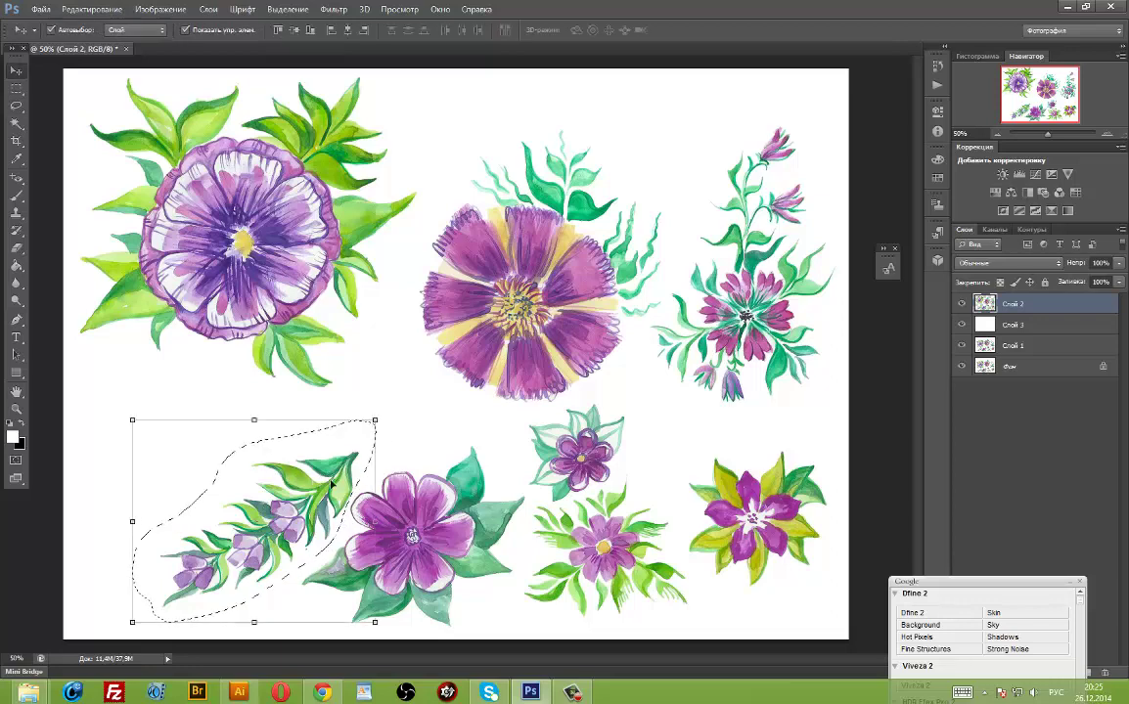
{"action": "mouse_move", "coordinate": [360, 450]}
{"action": "left_mouse_down"}
{"action": "mouse_move", "coordinate": [411, 315]}
{"action": "mouse_move", "coordinate": [733, 95]}
{"action": "mouse_move", "coordinate": [731, 122]}
{"action": "left_mouse_up"}
{"action": "key", "text": "ctrl+t"}
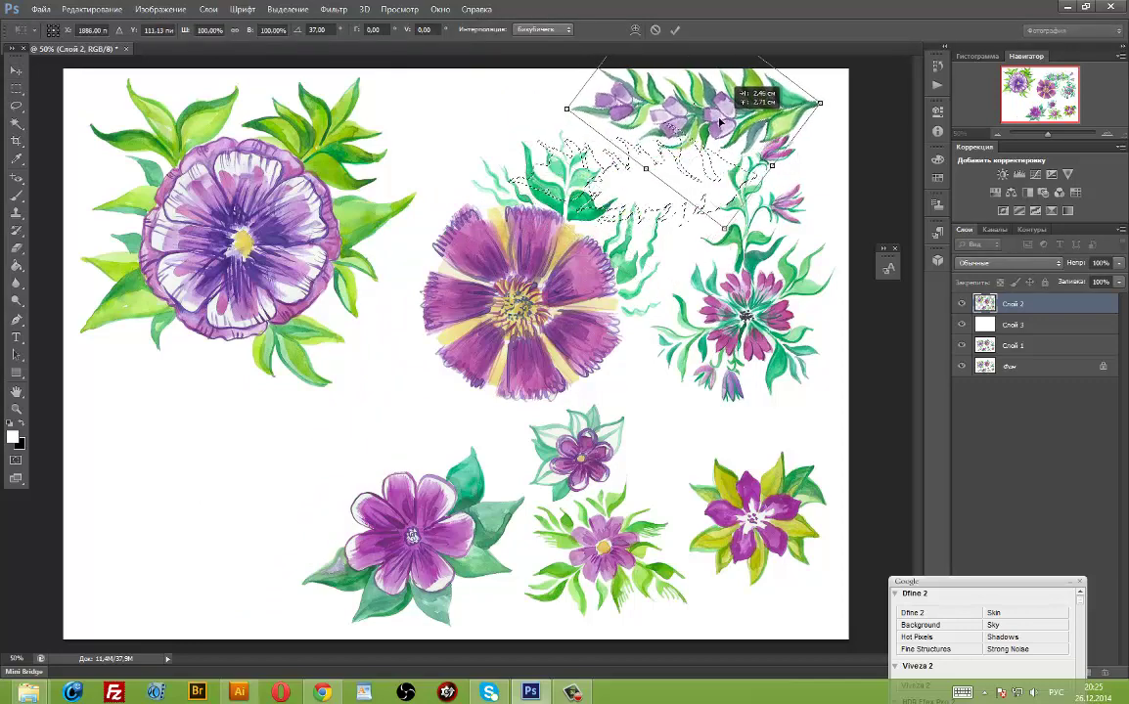
{"action": "left_click_drag", "start_coordinate": [729, 122], "coordinate": [686, 149]}
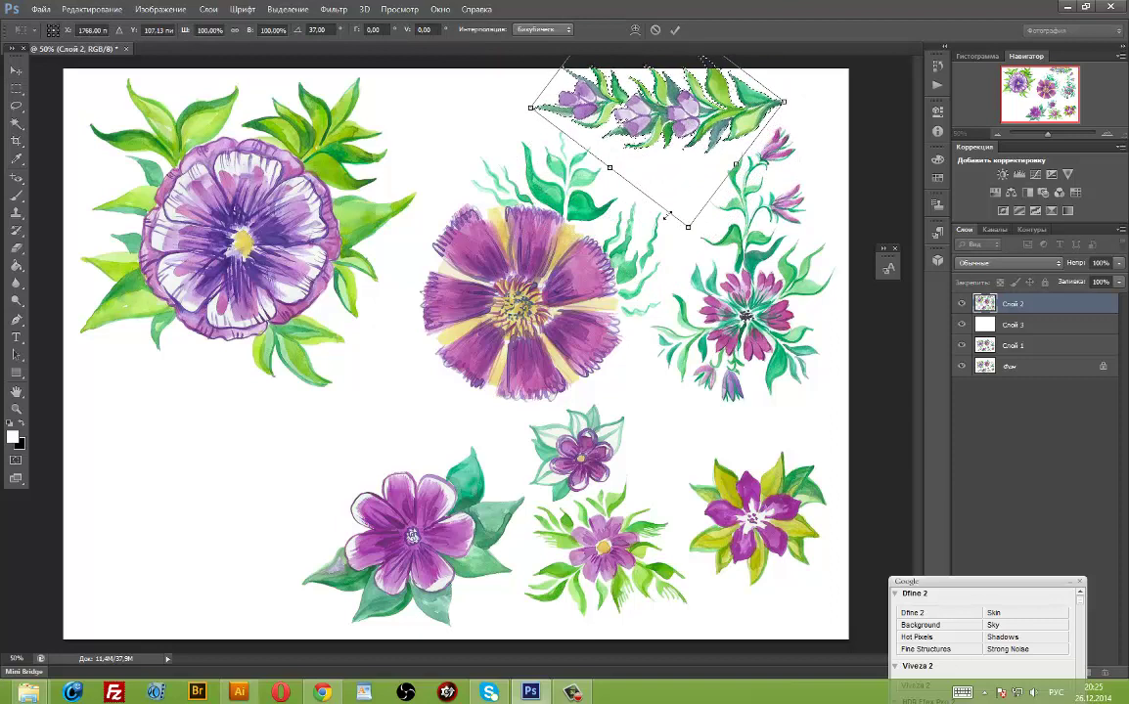
{"action": "key", "text": "Return"}
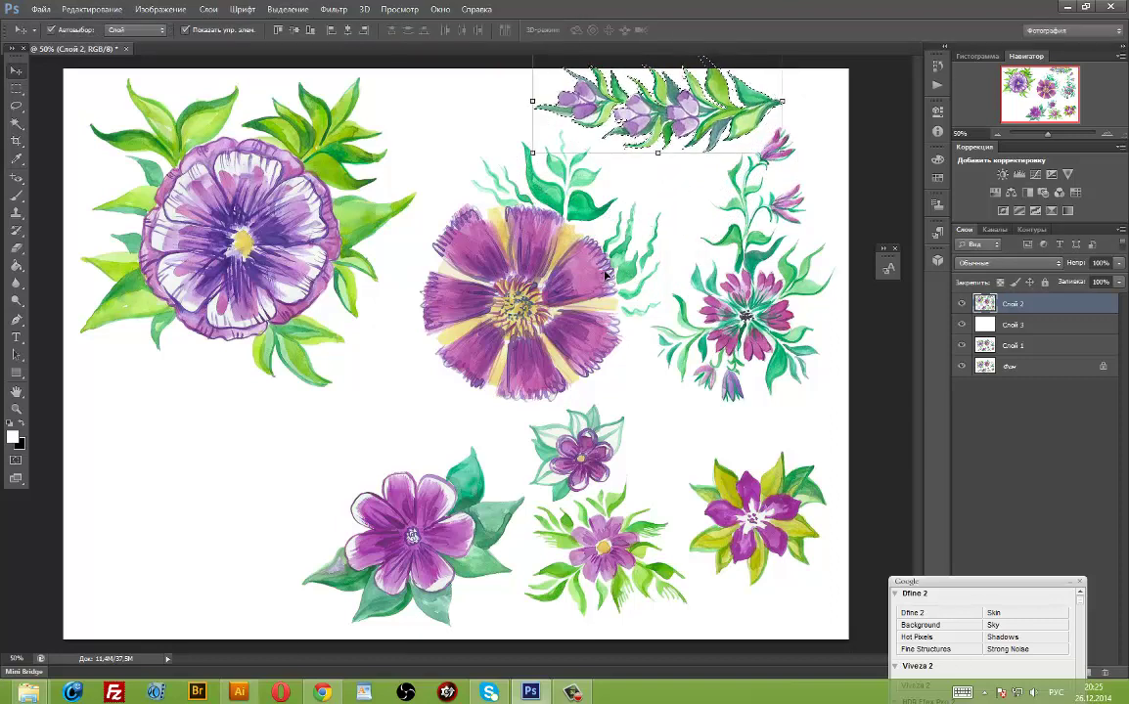
{"action": "key", "text": "ctrl+d"}
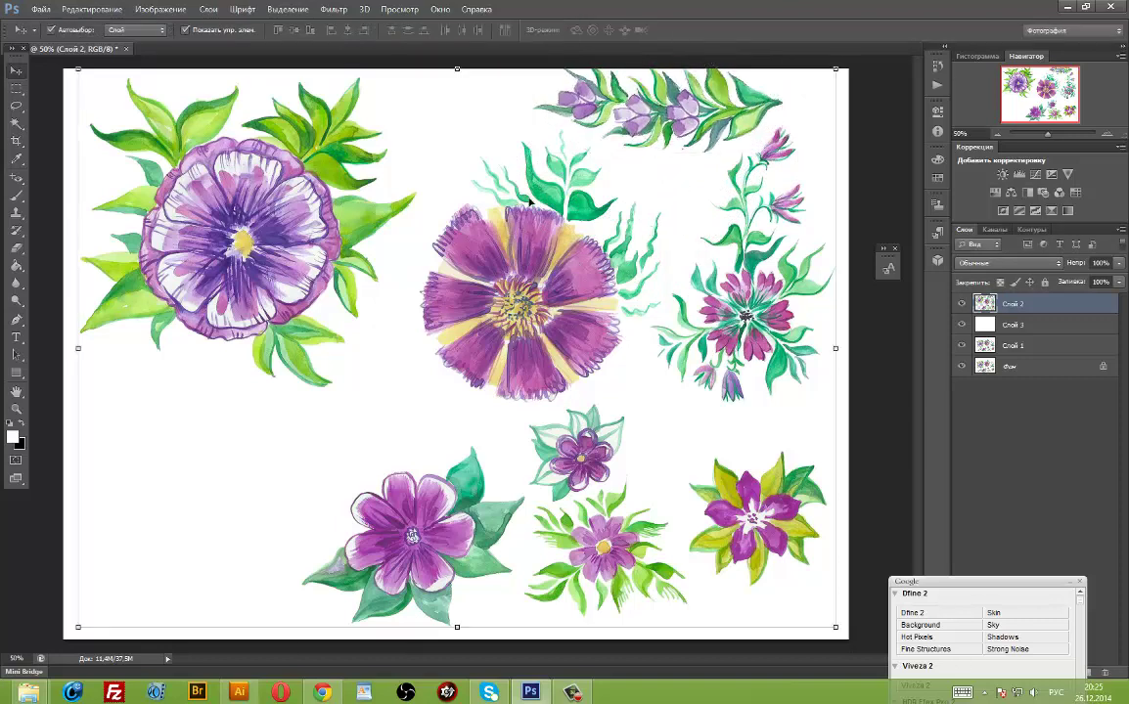
Lasso around the central purple-and-yellow flower and its leaves.
{"action": "key", "text": "l"}
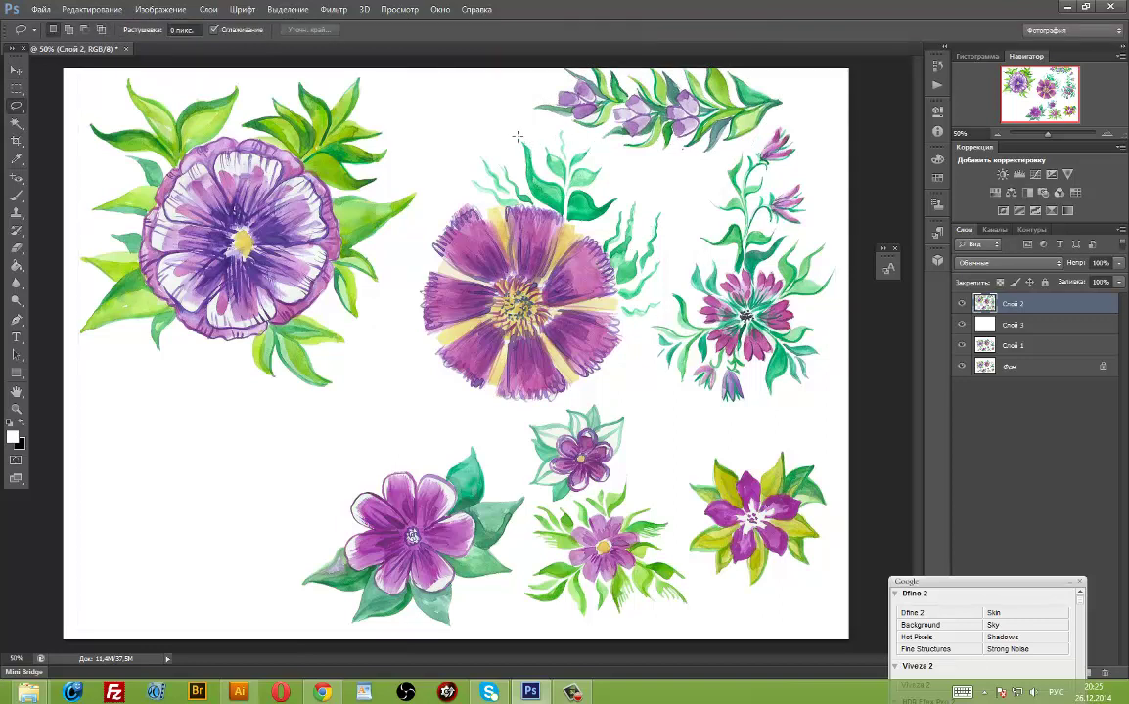
{"action": "left_click_drag", "start_coordinate": [423, 265], "coordinate": [420, 362]}
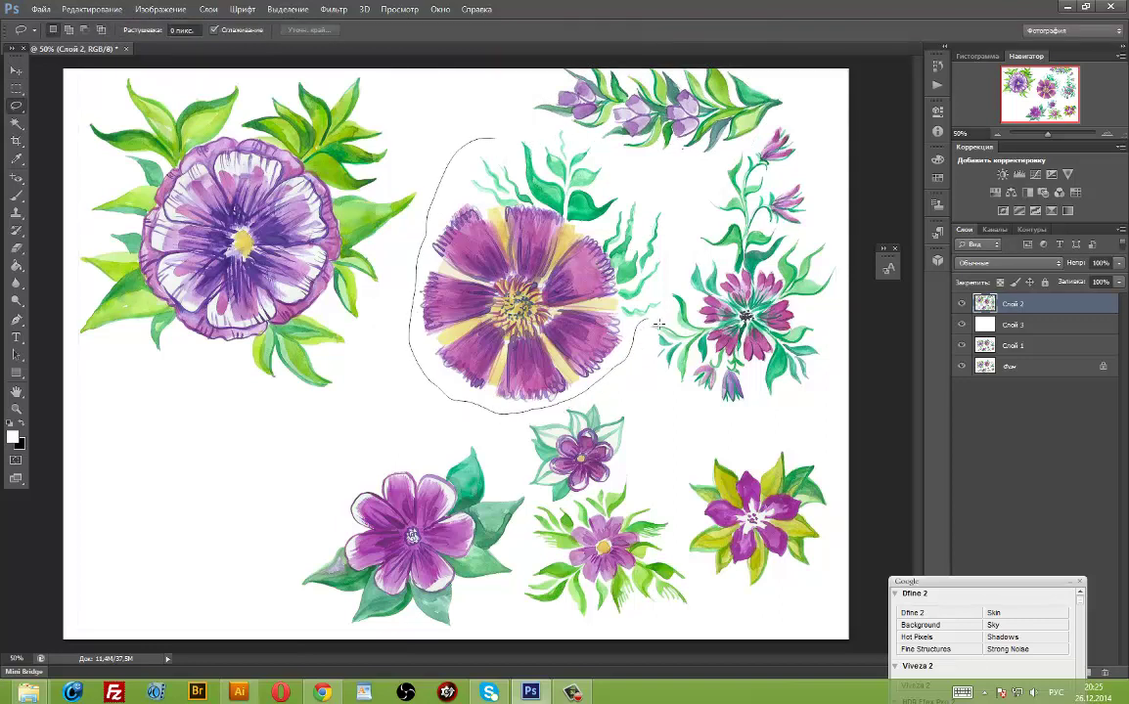
{"action": "left_click_drag", "start_coordinate": [684, 241], "coordinate": [626, 169]}
{"action": "left_click_drag", "start_coordinate": [479, 149], "coordinate": [479, 149]}
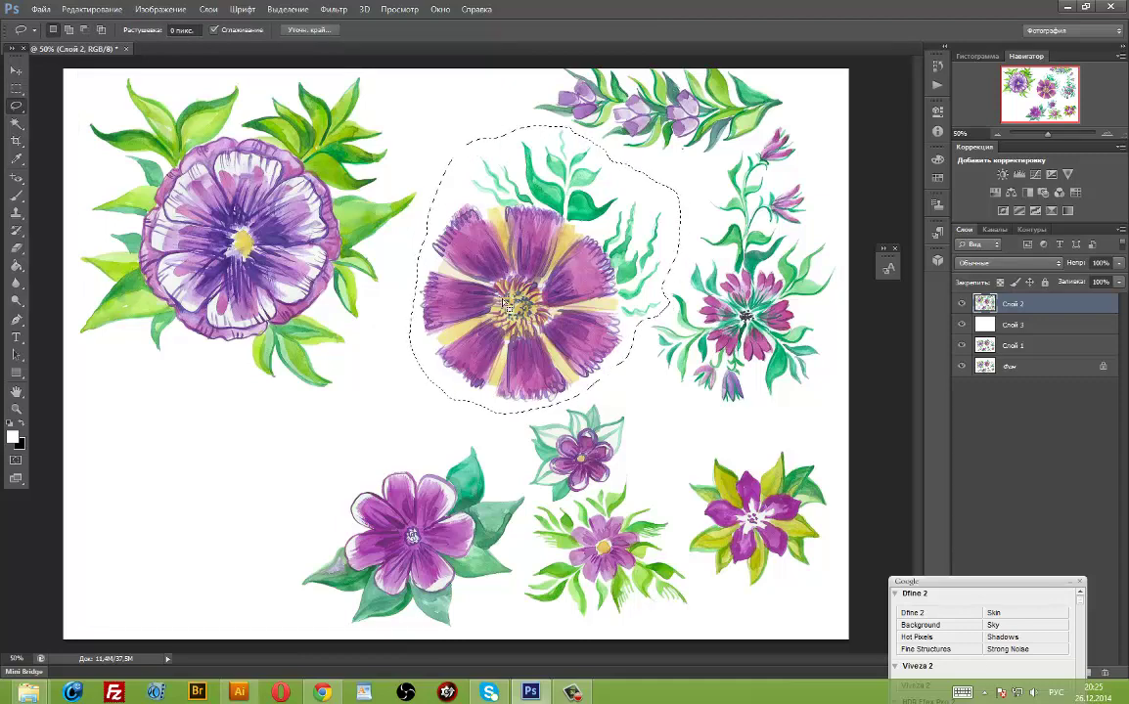
Move the flower to the lower-left corner, cancel the trial rotation, and deselect.
{"action": "key", "text": "v"}
{"action": "mouse_move", "coordinate": [538, 290]}
{"action": "left_mouse_down"}
{"action": "mouse_move", "coordinate": [278, 486]}
{"action": "mouse_move", "coordinate": [249, 474]}
{"action": "left_mouse_up"}
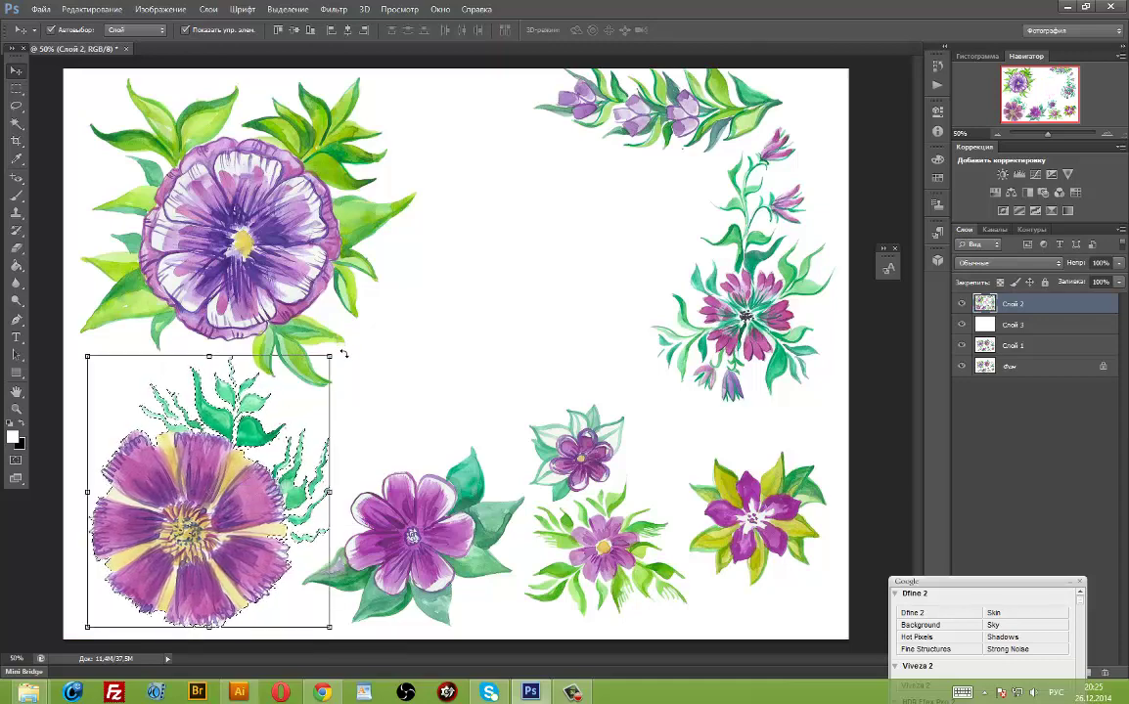
{"action": "mouse_move", "coordinate": [338, 351]}
{"action": "left_mouse_down"}
{"action": "mouse_move", "coordinate": [417, 454]}
{"action": "mouse_move", "coordinate": [389, 467]}
{"action": "left_mouse_up"}
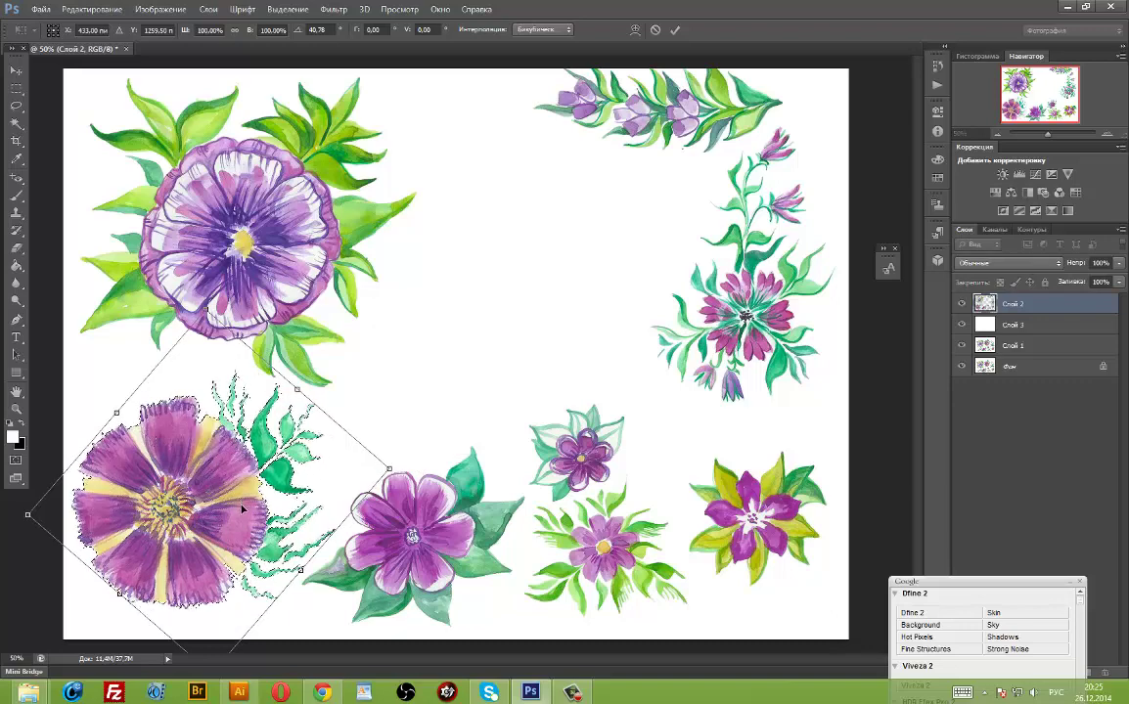
{"action": "left_click_drag", "start_coordinate": [247, 512], "coordinate": [248, 509]}
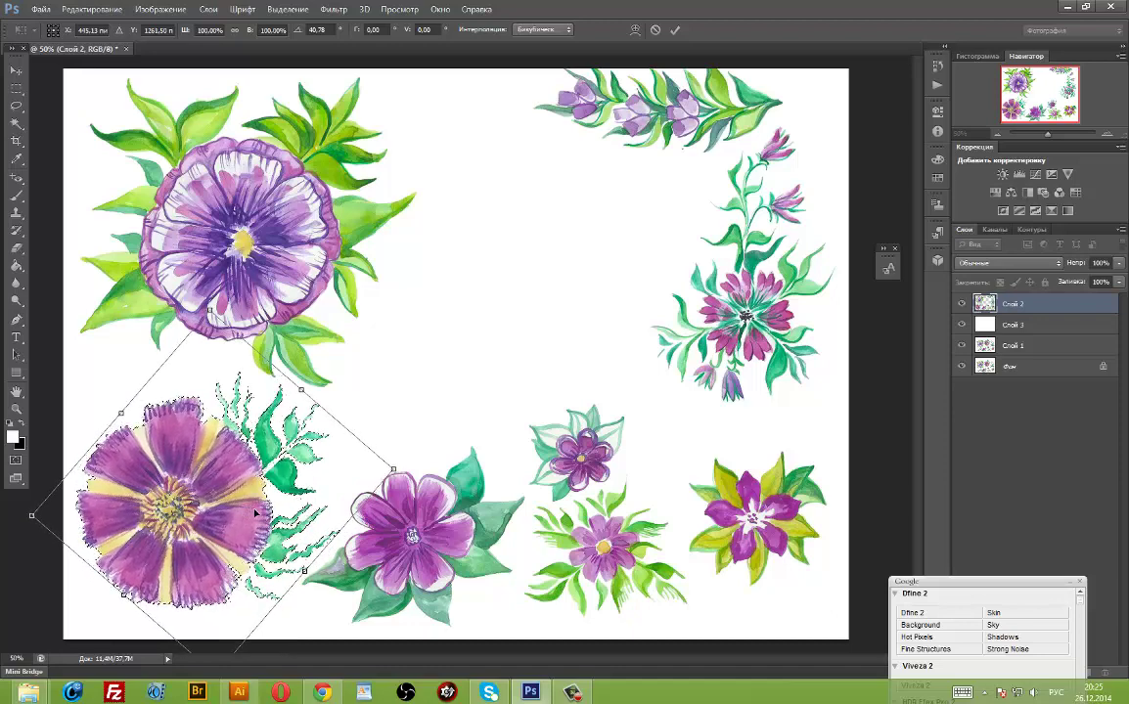
{"action": "key", "text": "Escape"}
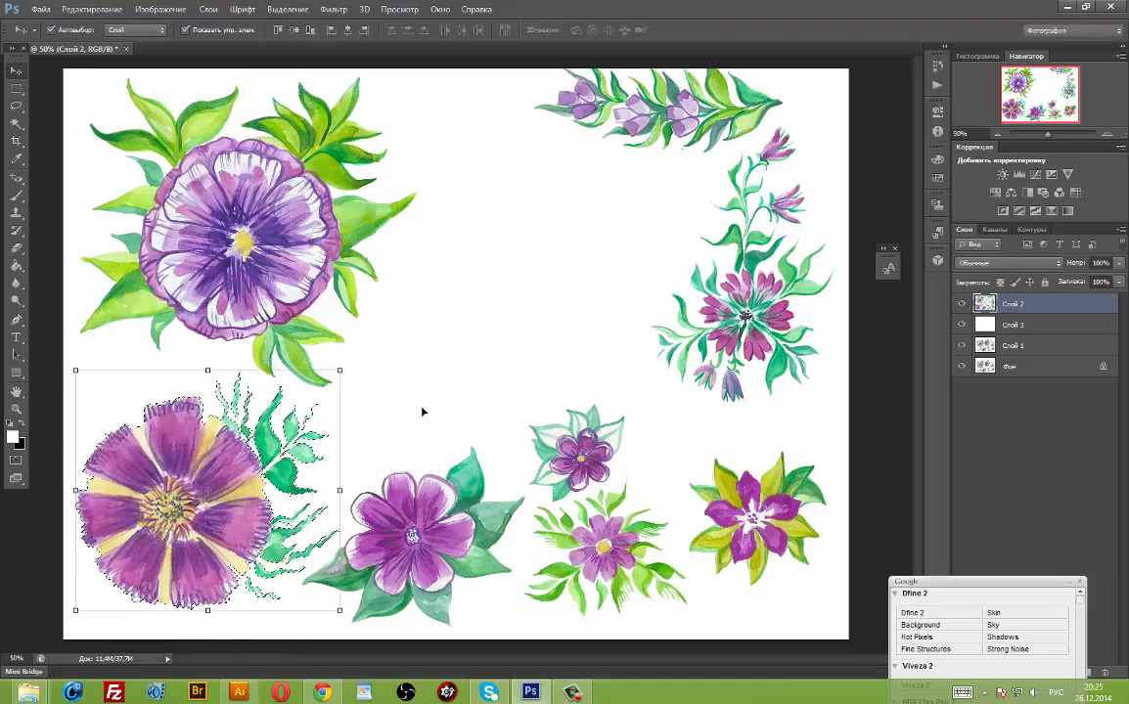
{"action": "key", "text": "ctrl+d"}
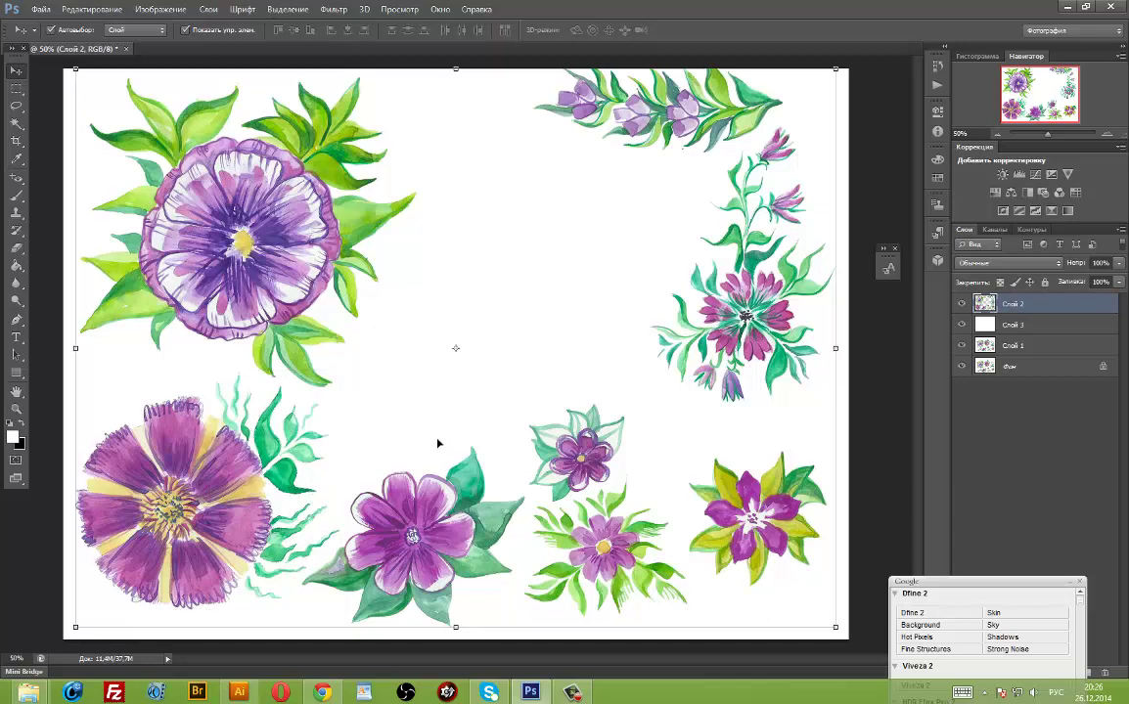
Lasso the pink flower at bottom centre and move it into the empty upper centre.
{"action": "key", "text": "l"}
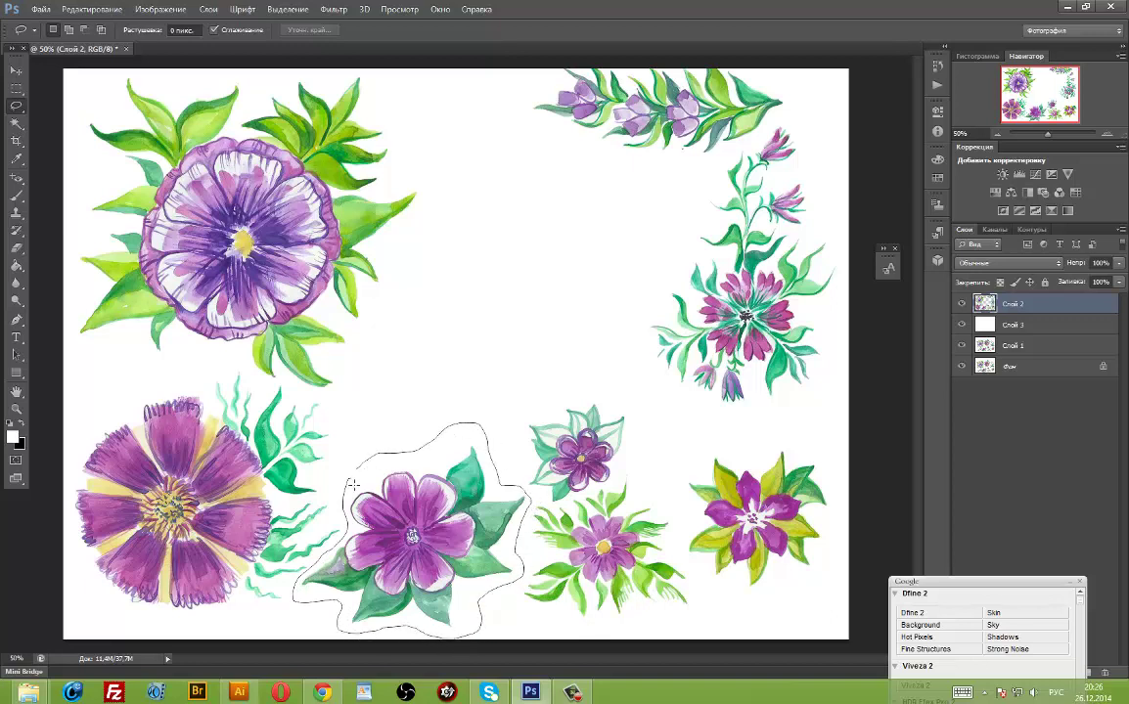
{"action": "left_click_drag", "start_coordinate": [352, 484], "coordinate": [349, 480]}
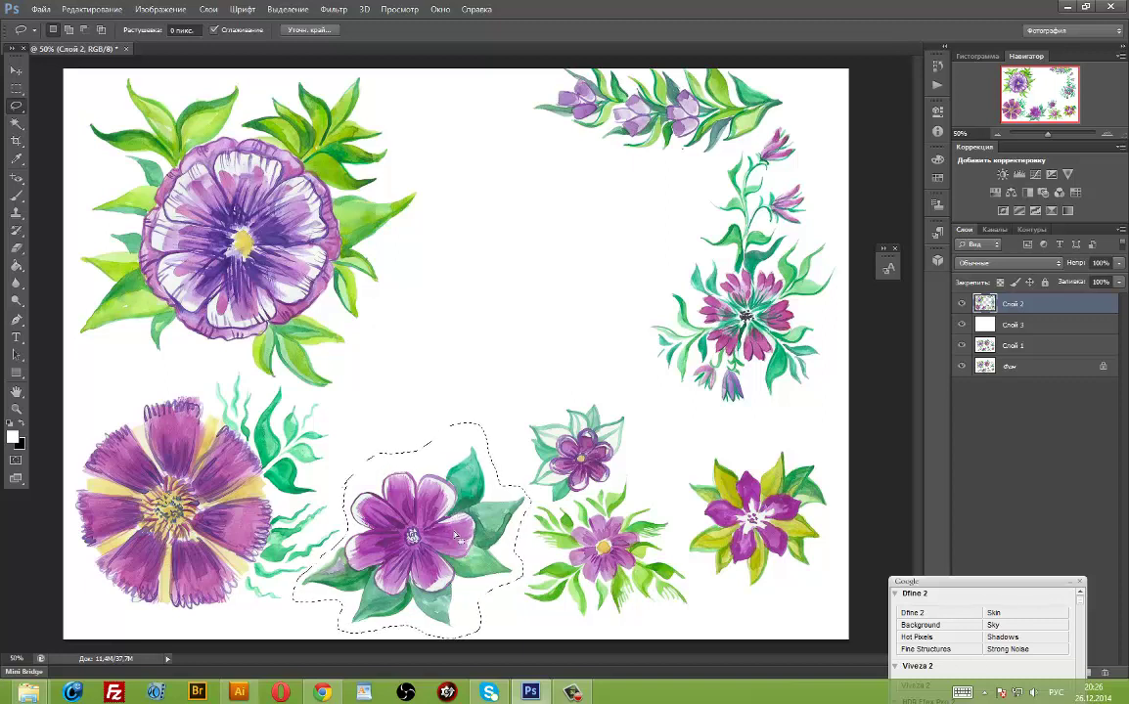
{"action": "key", "text": "v"}
{"action": "mouse_move", "coordinate": [465, 487]}
{"action": "left_mouse_down"}
{"action": "mouse_move", "coordinate": [489, 407]}
{"action": "mouse_move", "coordinate": [574, 257]}
{"action": "left_mouse_up"}
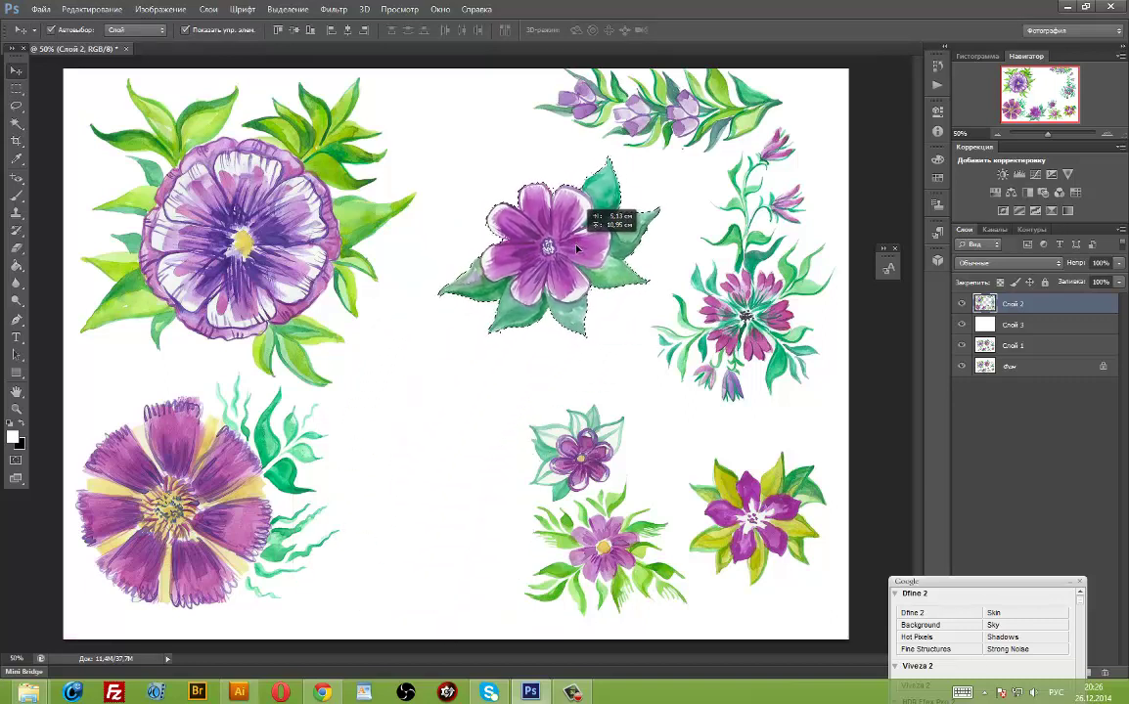
{"action": "left_click_drag", "start_coordinate": [576, 258], "coordinate": [570, 248]}
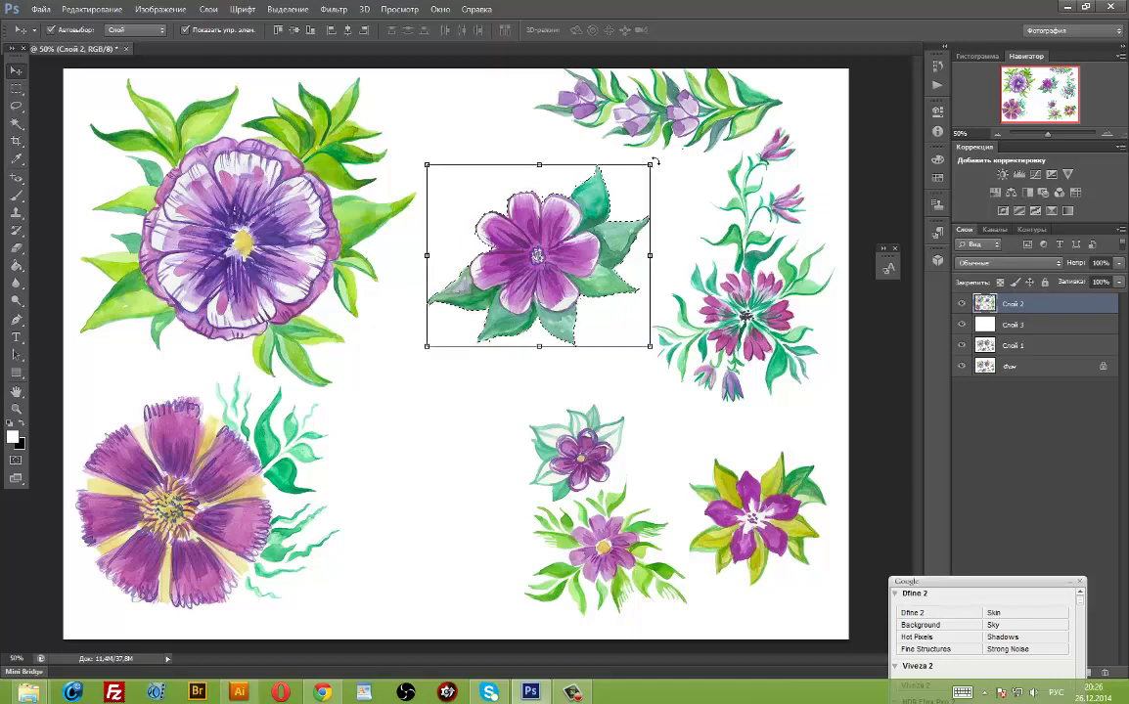
Rotate the pink flower about 35° and apply the transform.
{"action": "left_click_drag", "start_coordinate": [672, 181], "coordinate": [674, 247]}
{"action": "left_click_drag", "start_coordinate": [544, 249], "coordinate": [572, 217]}
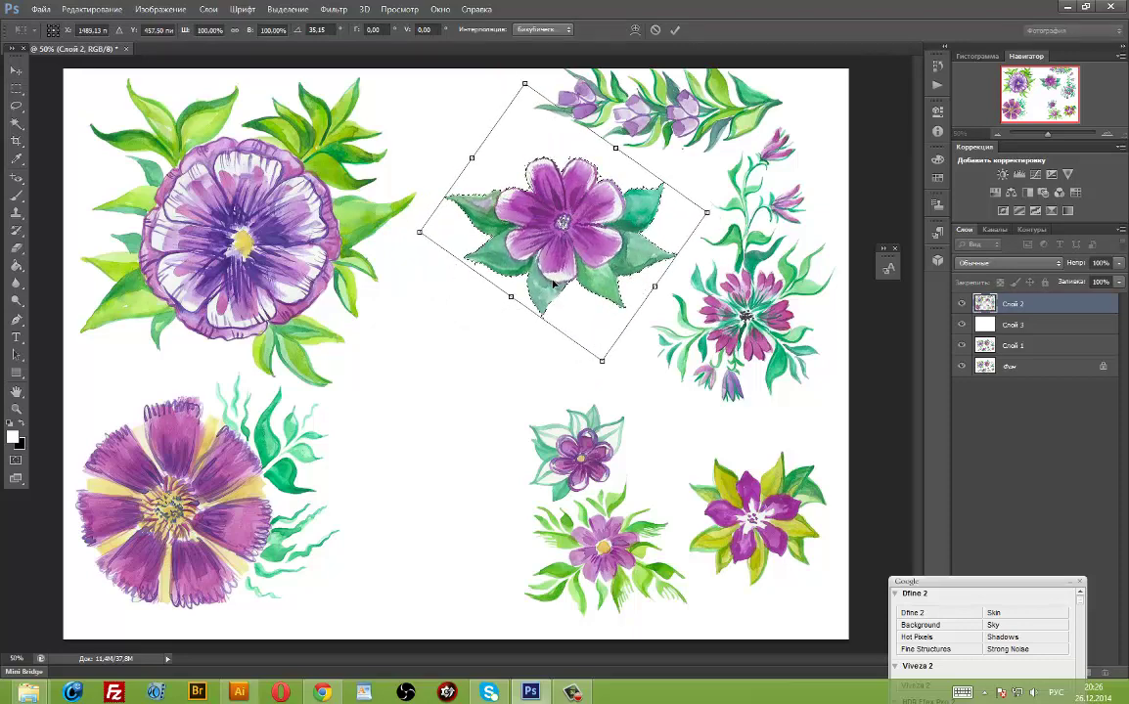
{"action": "key", "text": "Return"}
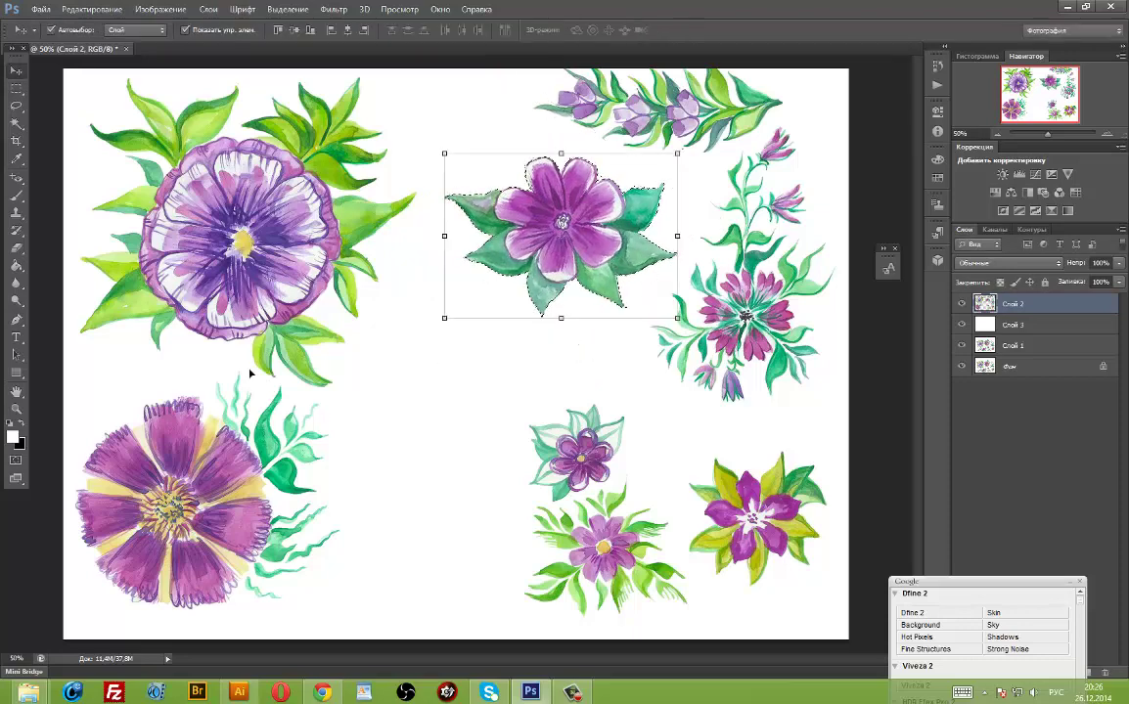
Clear the old selection and lasso the purple-and-yellow flower at lower left.
{"action": "key", "text": "l"}
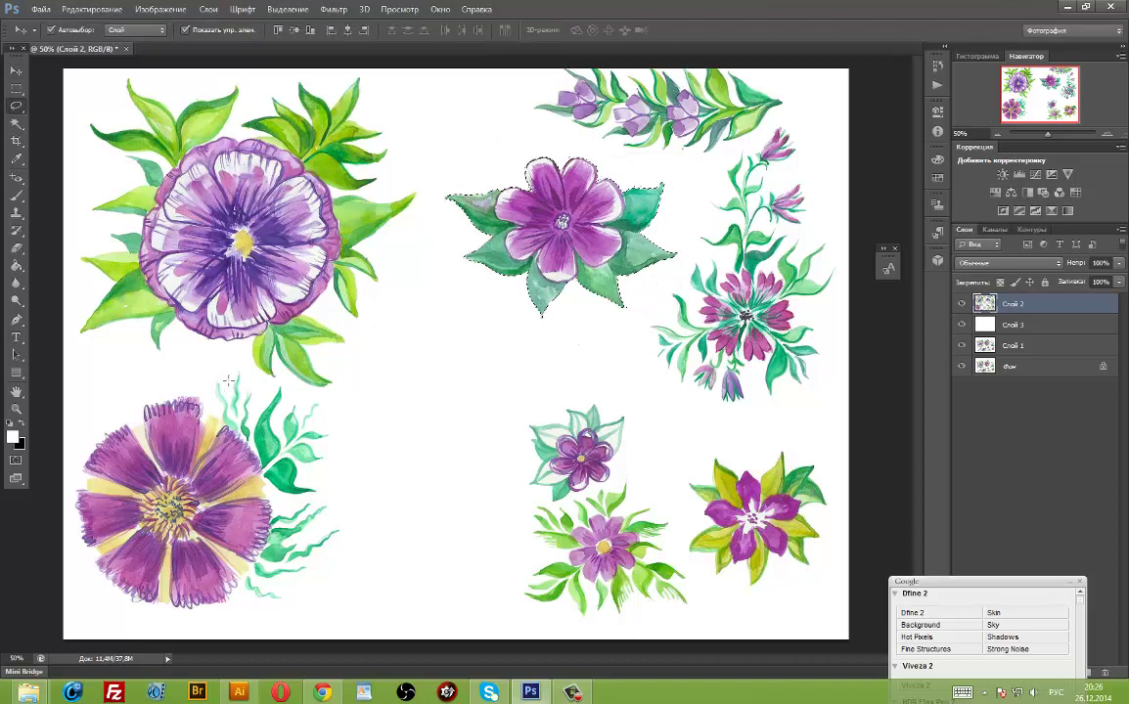
{"action": "key", "text": "ctrl+d"}
{"action": "mouse_move", "coordinate": [150, 392]}
{"action": "left_mouse_down"}
{"action": "mouse_move", "coordinate": [194, 637]}
{"action": "mouse_move", "coordinate": [328, 494]}
{"action": "mouse_move", "coordinate": [342, 418]}
{"action": "left_mouse_up"}
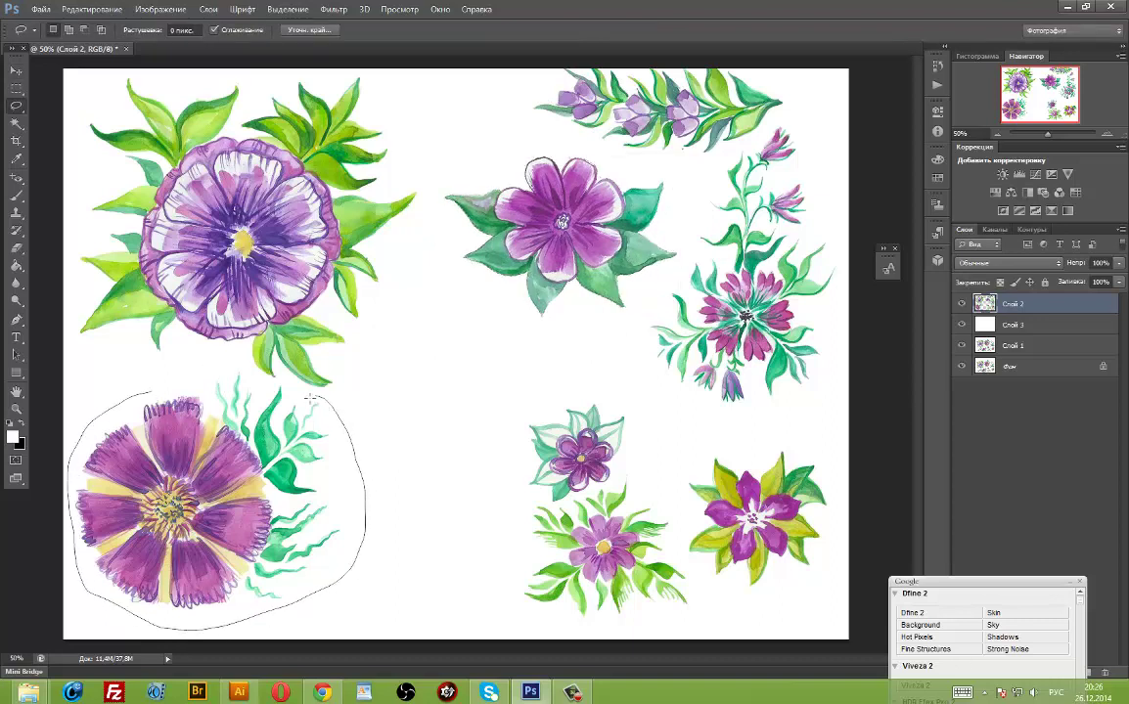
{"action": "left_click_drag", "start_coordinate": [152, 395], "coordinate": [150, 392]}
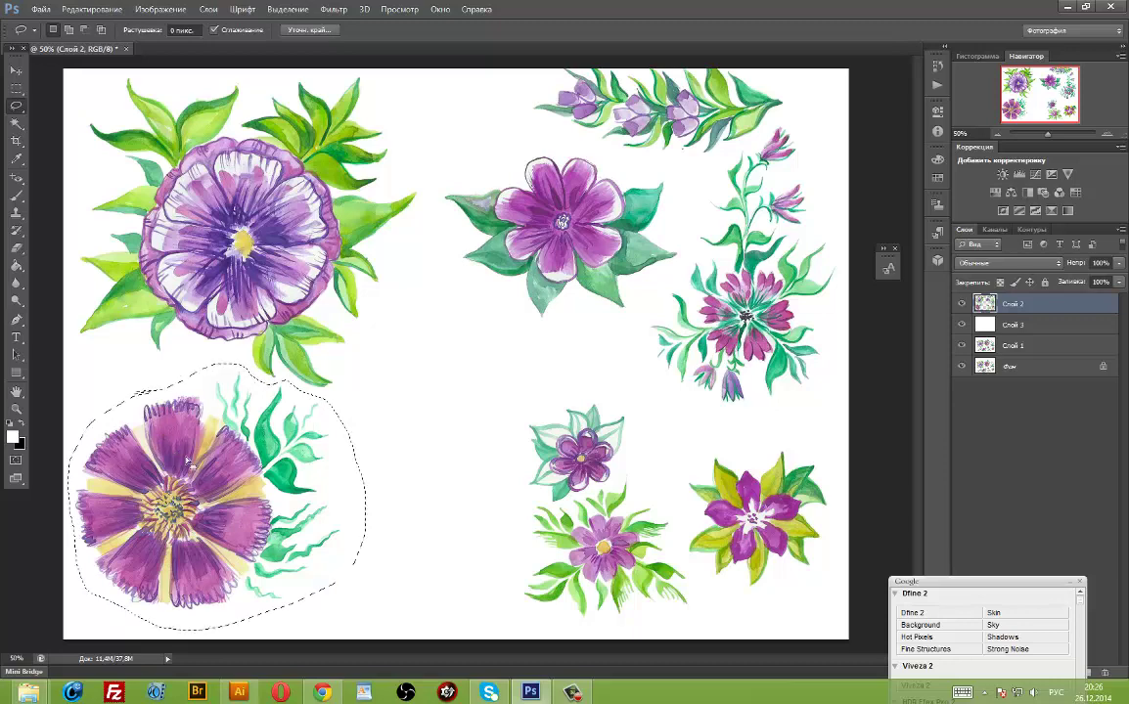
{"action": "key", "text": "v"}
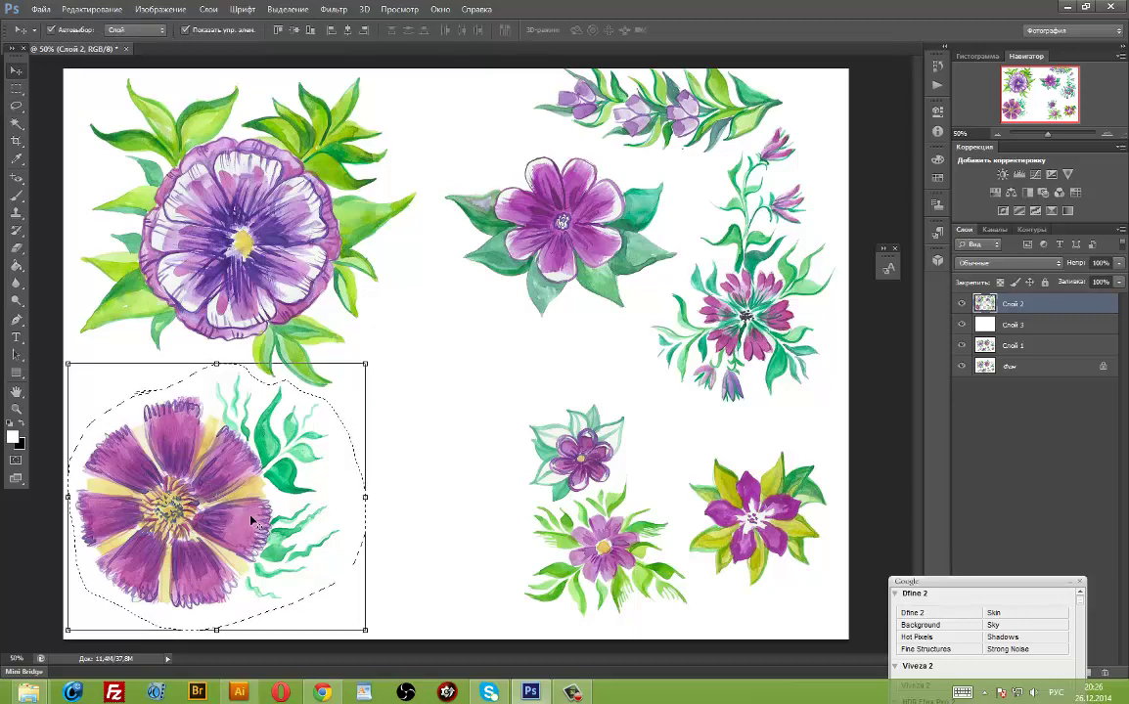
Nudge the flower and straighten its rotation to about 0°, then deselect.
{"action": "key", "text": "ctrl+t"}
{"action": "mouse_move", "coordinate": [218, 498]}
{"action": "left_mouse_down"}
{"action": "mouse_move", "coordinate": [251, 517]}
{"action": "mouse_move", "coordinate": [187, 520]}
{"action": "left_mouse_up"}
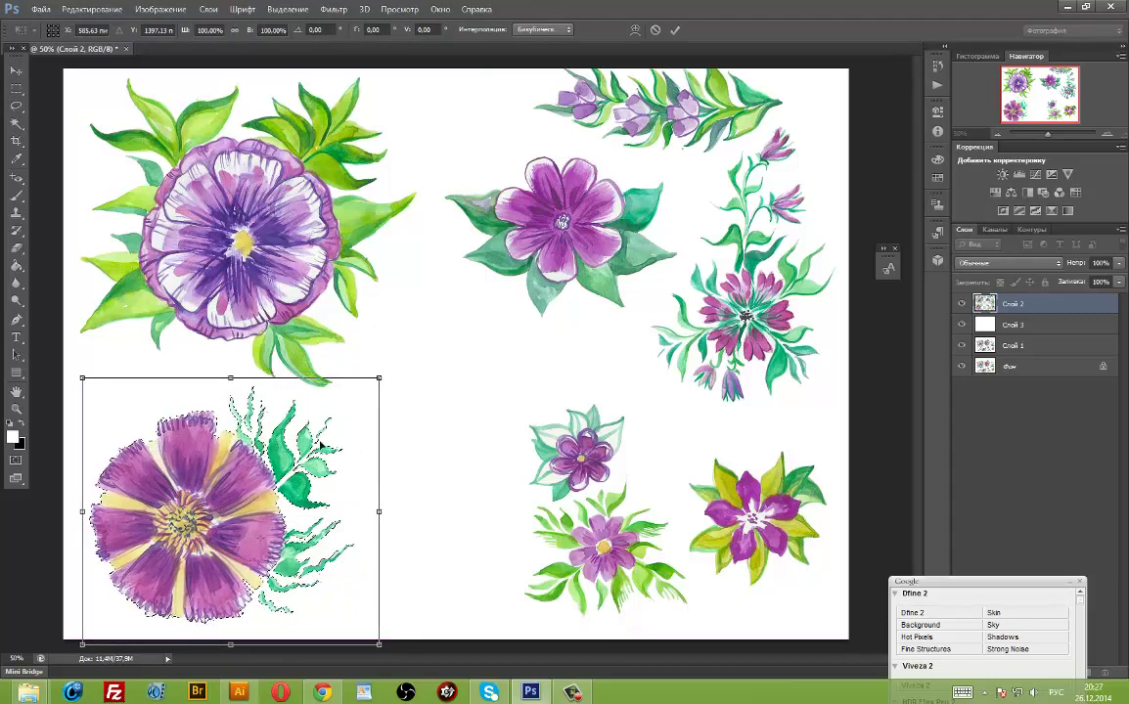
{"action": "left_click_drag", "start_coordinate": [403, 366], "coordinate": [407, 380]}
{"action": "mouse_move", "coordinate": [420, 399]}
{"action": "left_mouse_down"}
{"action": "mouse_move", "coordinate": [393, 381]}
{"action": "mouse_move", "coordinate": [396, 395]}
{"action": "left_mouse_up"}
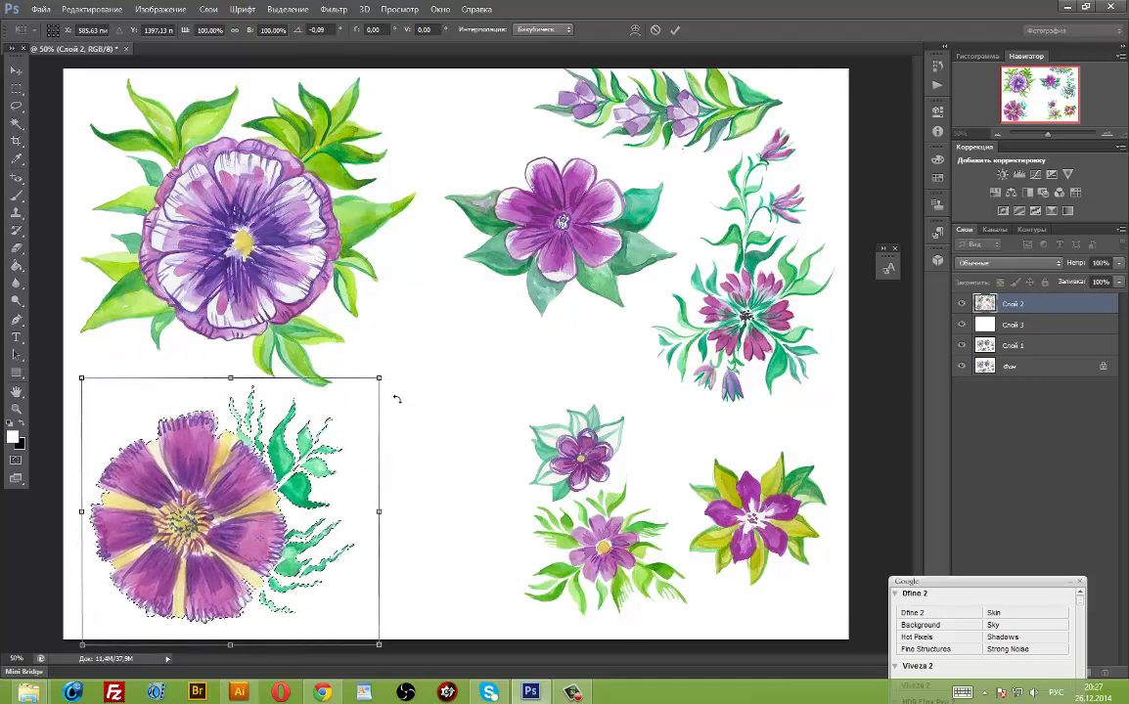
{"action": "key", "text": "Return"}
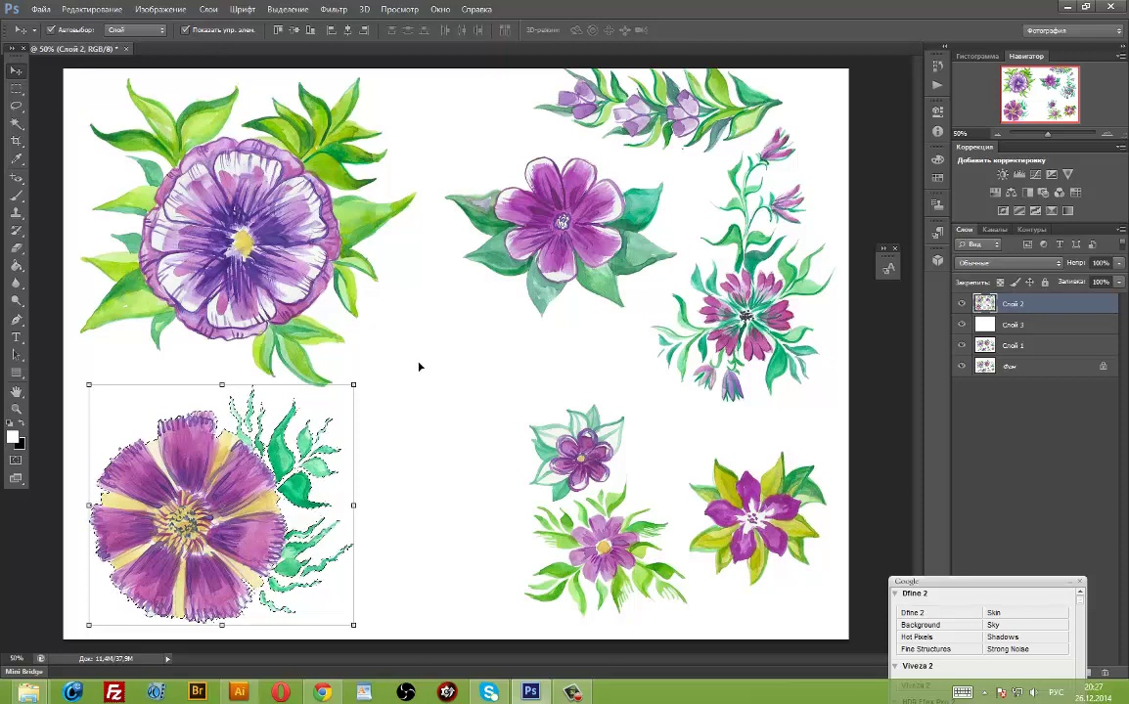
{"action": "key", "text": "ctrl+d"}
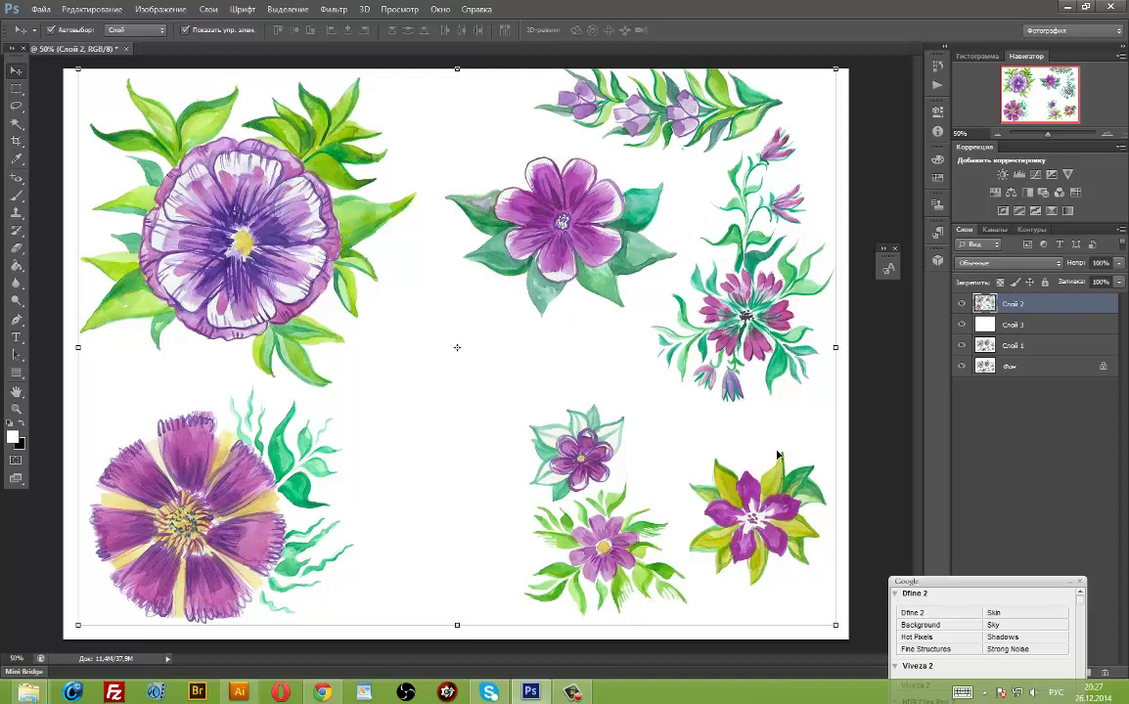
Lasso the yellow-green bottom-right flower and drag it lower, down and slightly right, toward the corner.
{"action": "key", "text": "l"}
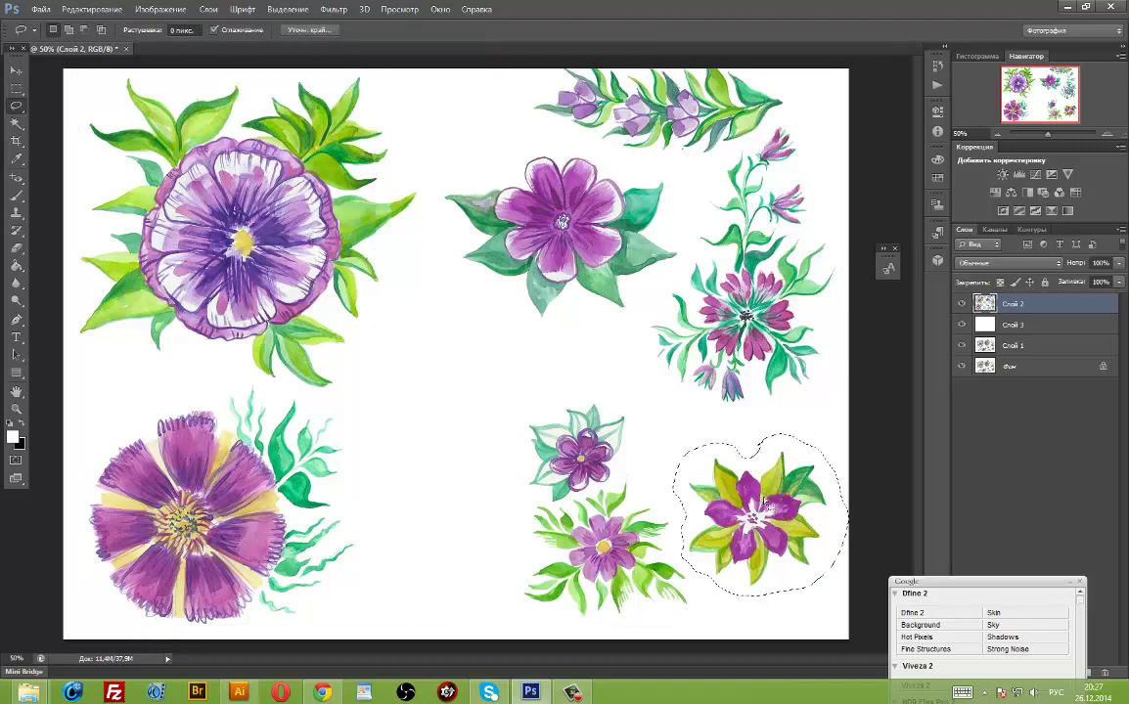
{"action": "key", "text": "v"}
{"action": "mouse_move", "coordinate": [766, 468]}
{"action": "left_mouse_down"}
{"action": "mouse_move", "coordinate": [787, 511]}
{"action": "mouse_move", "coordinate": [776, 511]}
{"action": "left_mouse_up"}
{"action": "key", "text": "ctrl+t"}
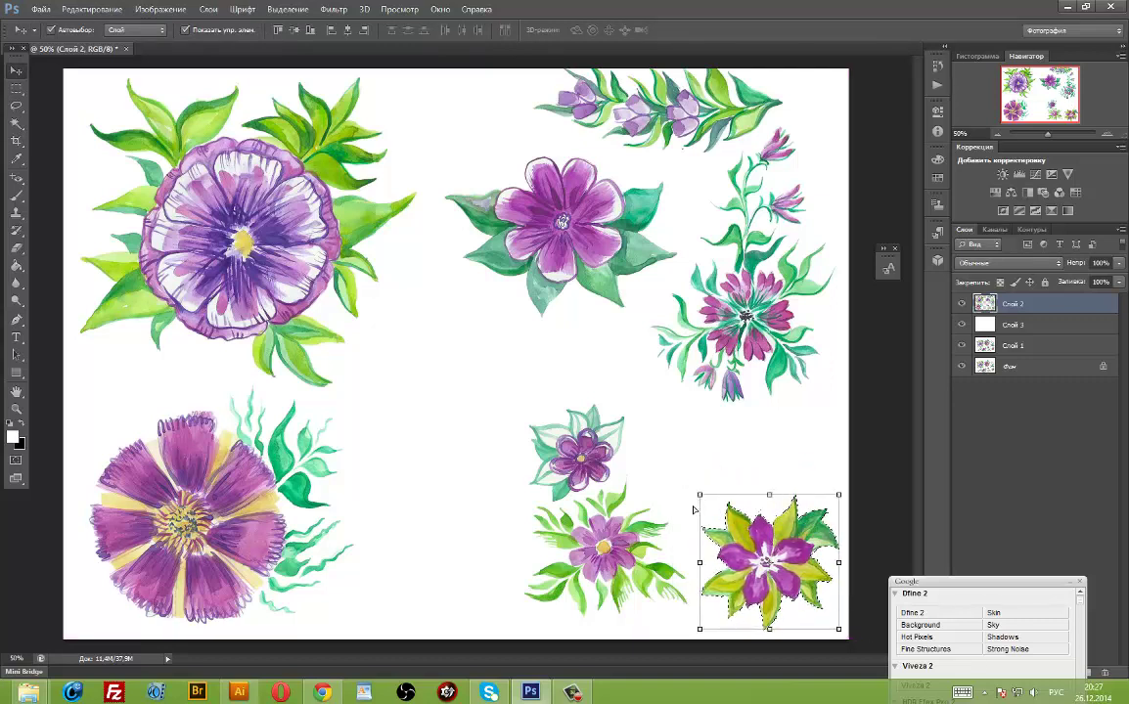
{"action": "key", "text": "Return"}
{"action": "key", "text": "l"}
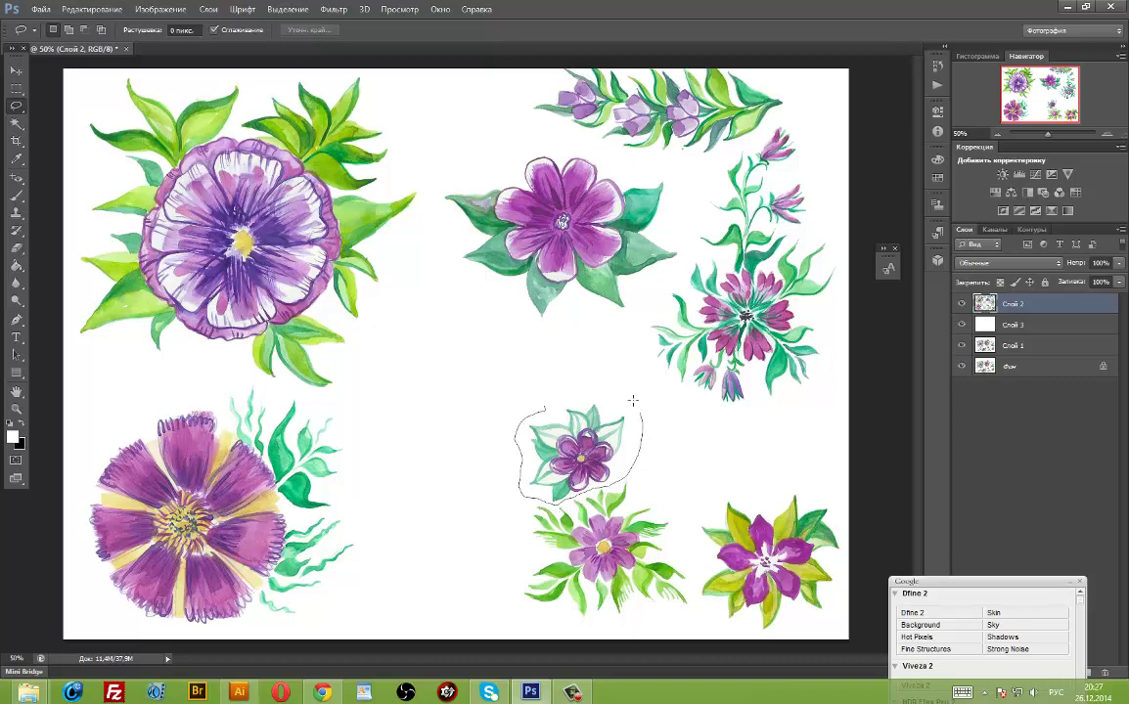
Move the small teal-leaved flower left into the bottom row, rotated 41.3° and scaled to 145.8%.
{"action": "left_click_drag", "start_coordinate": [550, 418], "coordinate": [546, 411]}
{"action": "key", "text": "ctrl+t"}
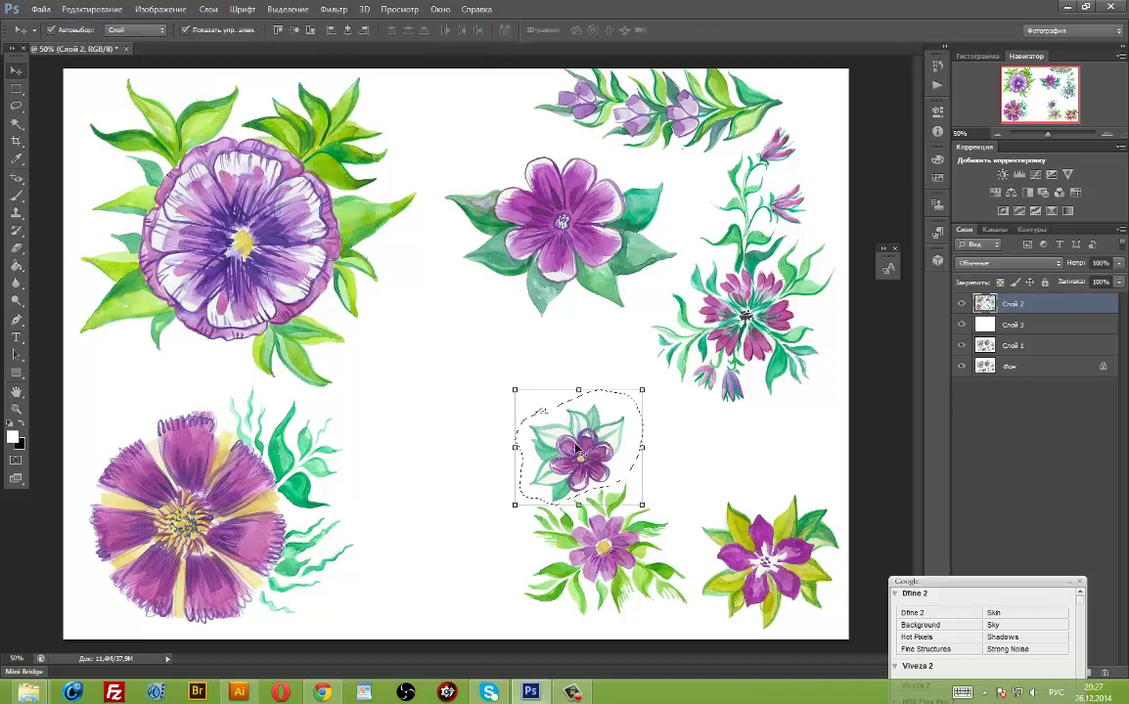
{"action": "mouse_move", "coordinate": [555, 467]}
{"action": "left_mouse_down"}
{"action": "mouse_move", "coordinate": [477, 496]}
{"action": "mouse_move", "coordinate": [397, 566]}
{"action": "left_mouse_up"}
{"action": "left_click_drag", "start_coordinate": [501, 485], "coordinate": [525, 521]}
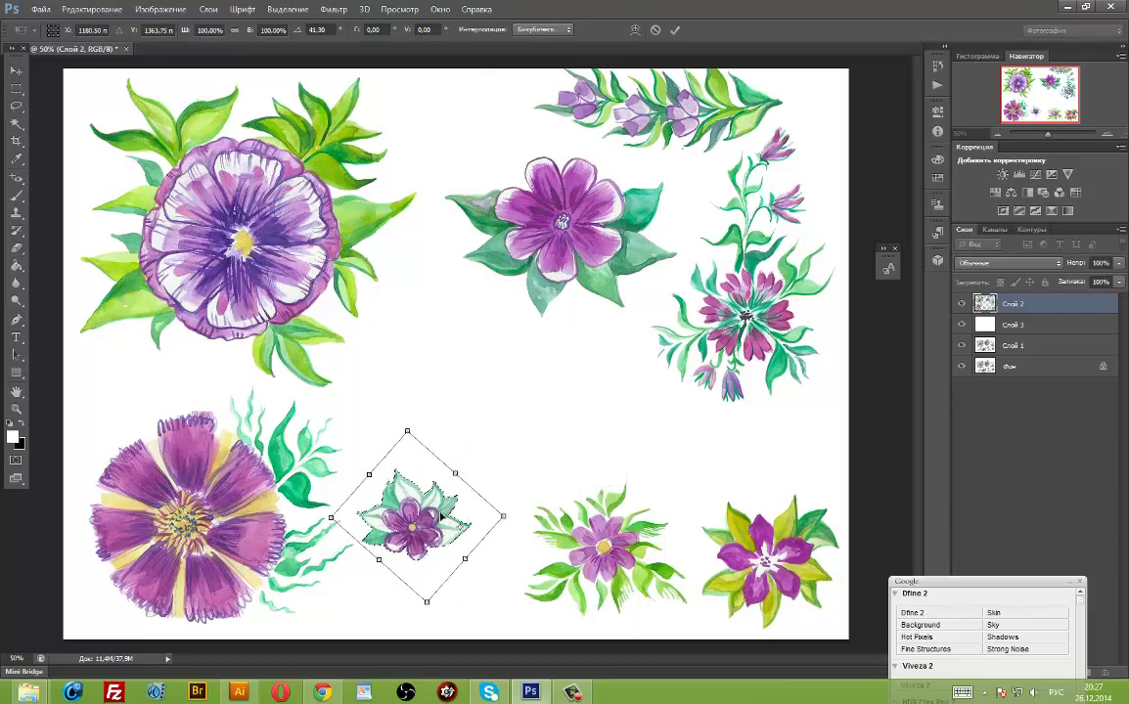
{"action": "mouse_move", "coordinate": [441, 486]}
{"action": "left_mouse_down"}
{"action": "mouse_move", "coordinate": [463, 526]}
{"action": "mouse_move", "coordinate": [471, 581]}
{"action": "left_mouse_up"}
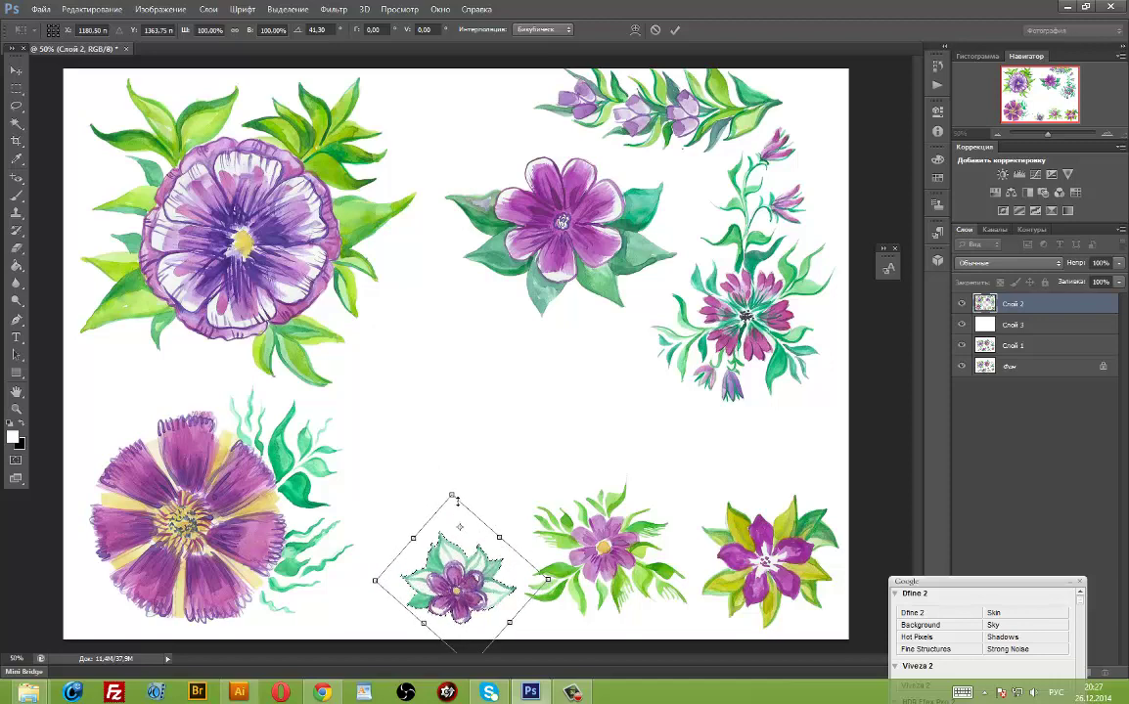
{"action": "left_click_drag", "start_coordinate": [452, 498], "coordinate": [437, 427]}
{"action": "left_click_drag", "start_coordinate": [439, 571], "coordinate": [444, 565]}
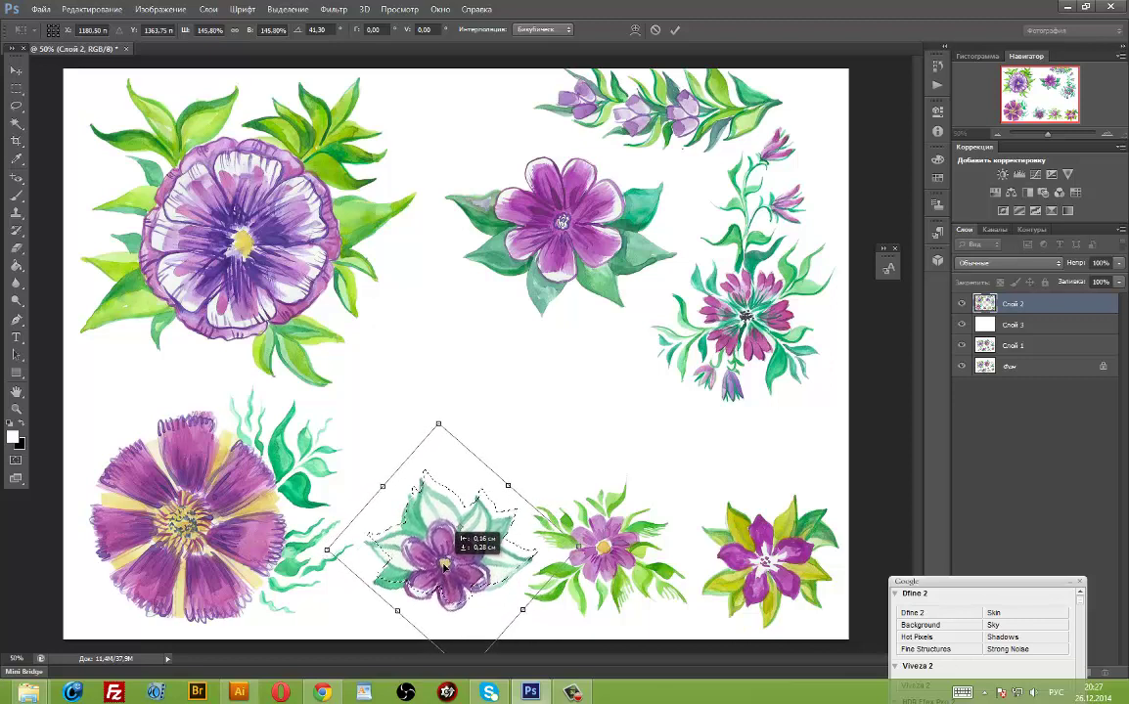
{"action": "key", "text": "Return"}
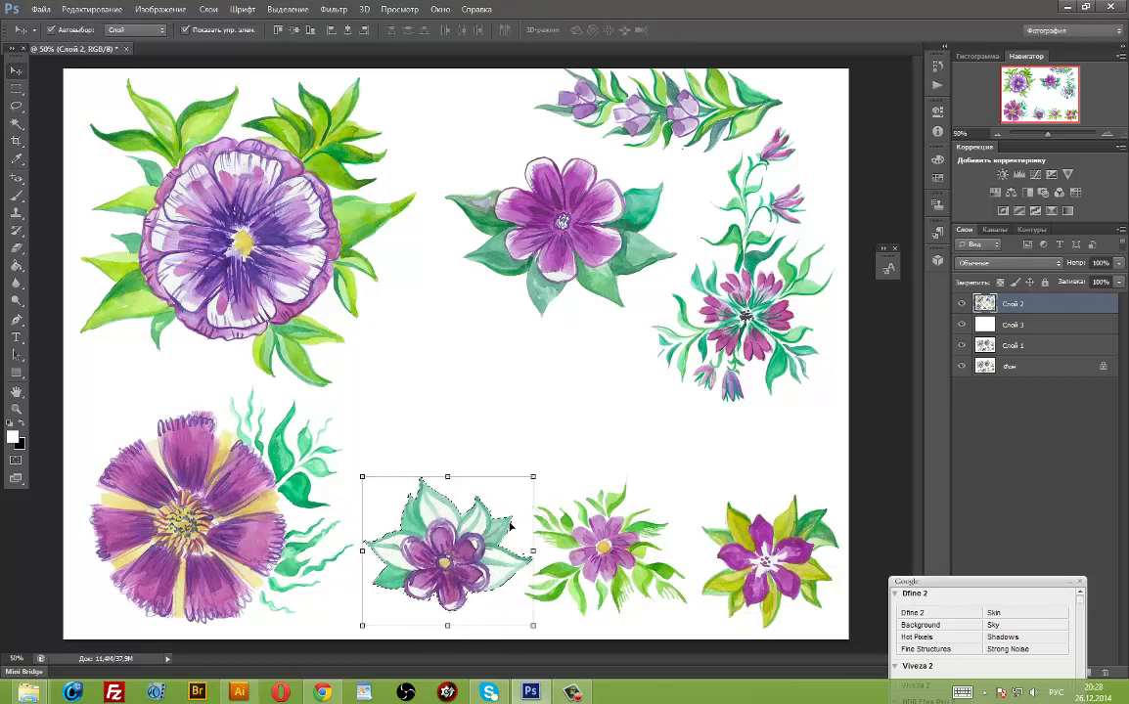
{"action": "key", "text": "ctrl+d"}
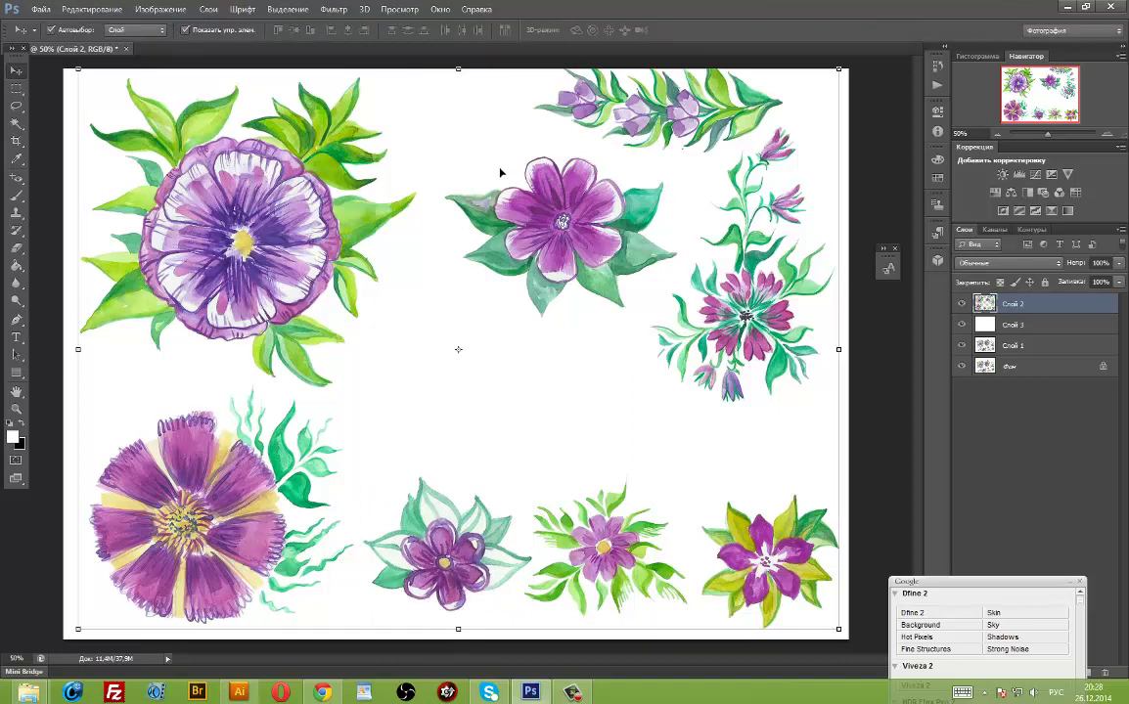
Move the top-centre dark-leaved magenta flower down, scale it to 52.94%, and place it right of centre.
{"action": "key", "text": "l"}
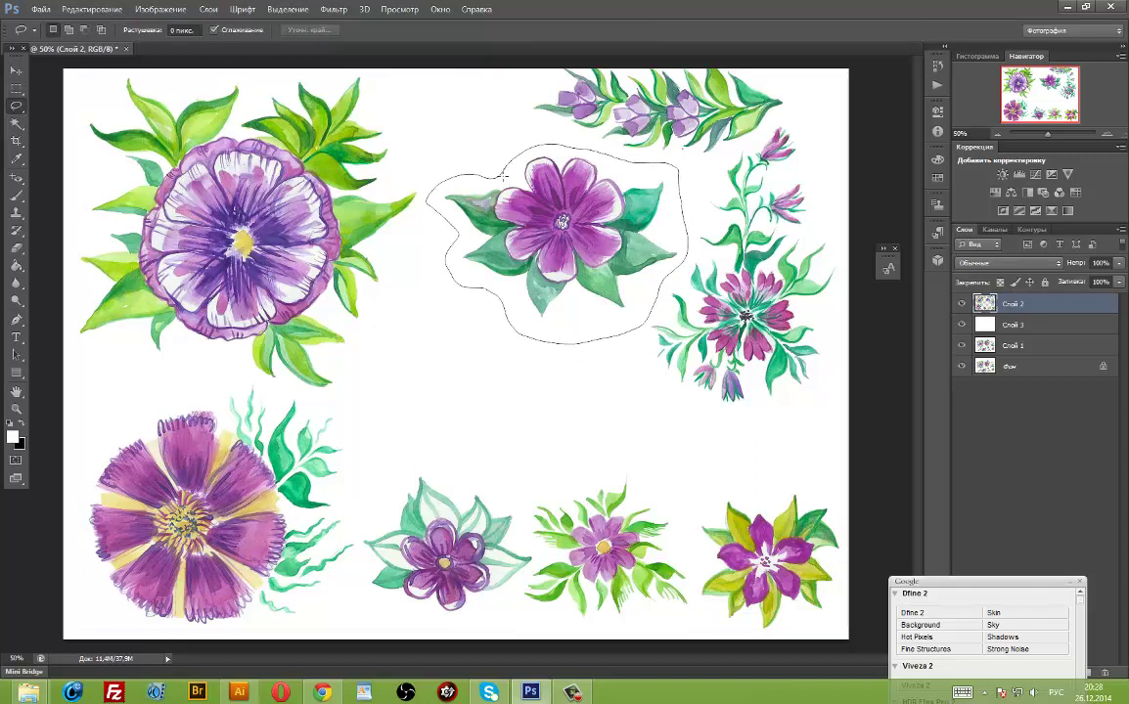
{"action": "left_click_drag", "start_coordinate": [503, 176], "coordinate": [462, 181]}
{"action": "key", "text": "v"}
{"action": "mouse_move", "coordinate": [585, 264]}
{"action": "left_mouse_down"}
{"action": "mouse_move", "coordinate": [592, 377]}
{"action": "mouse_move", "coordinate": [518, 401]}
{"action": "left_mouse_up"}
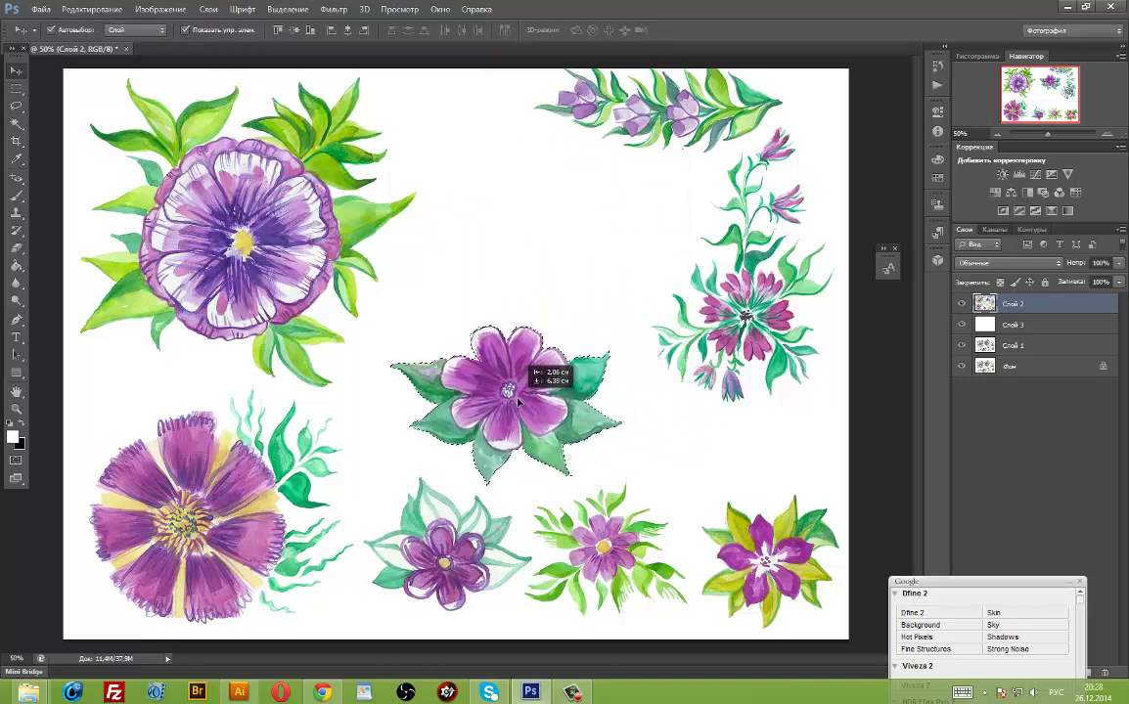
{"action": "left_click_drag", "start_coordinate": [519, 401], "coordinate": [544, 398]}
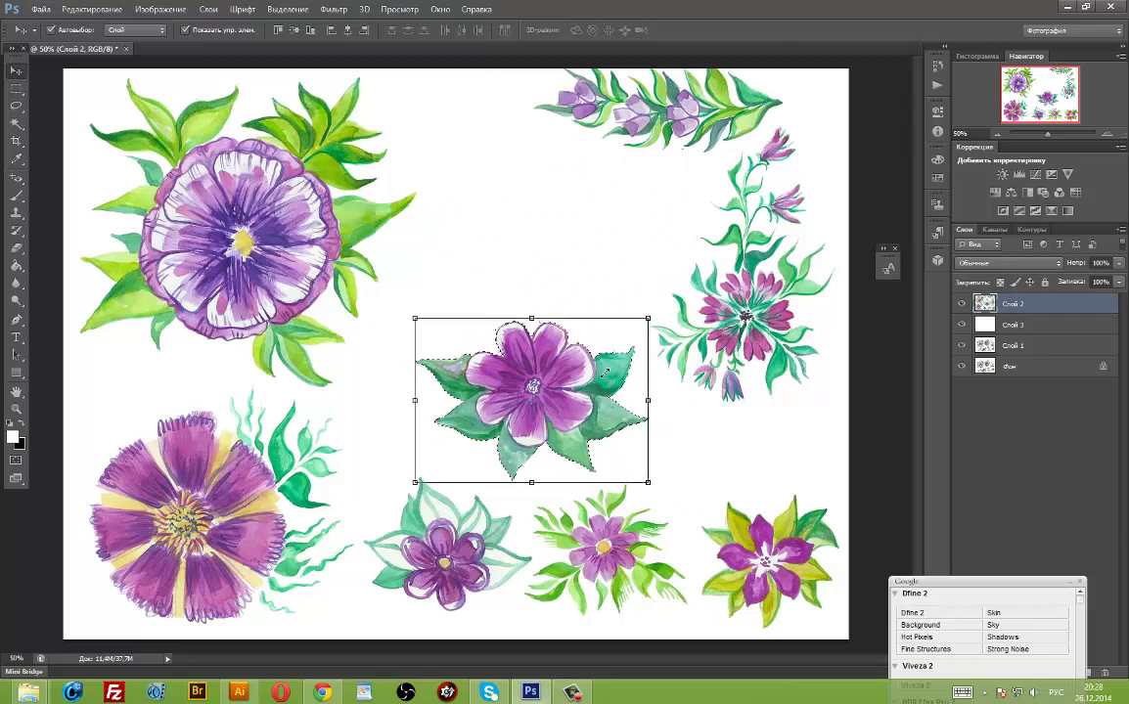
{"action": "left_click_drag", "start_coordinate": [647, 319], "coordinate": [538, 396]}
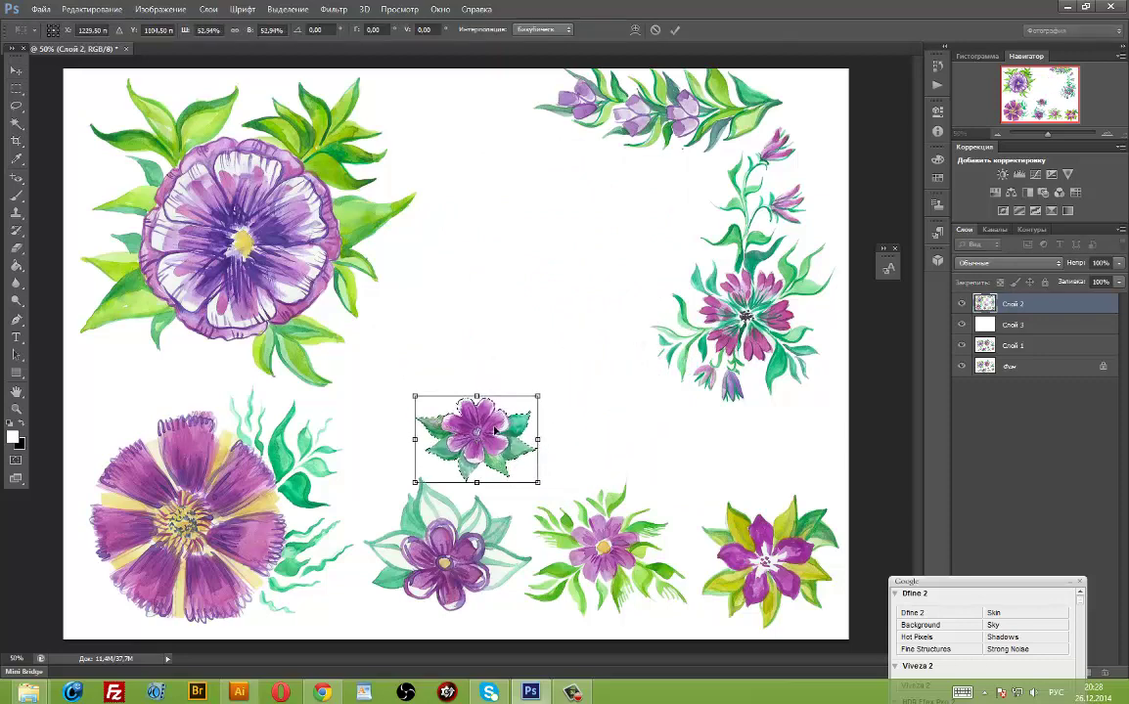
{"action": "left_click_drag", "start_coordinate": [496, 431], "coordinate": [638, 419]}
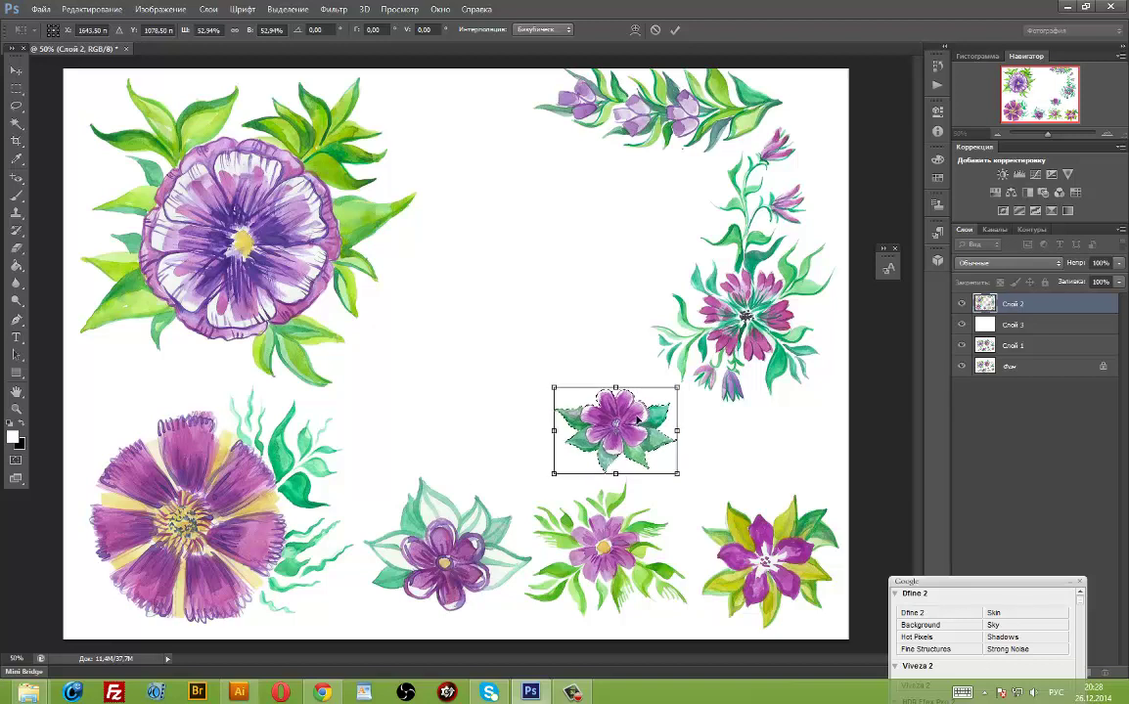
{"action": "key", "text": "Return"}
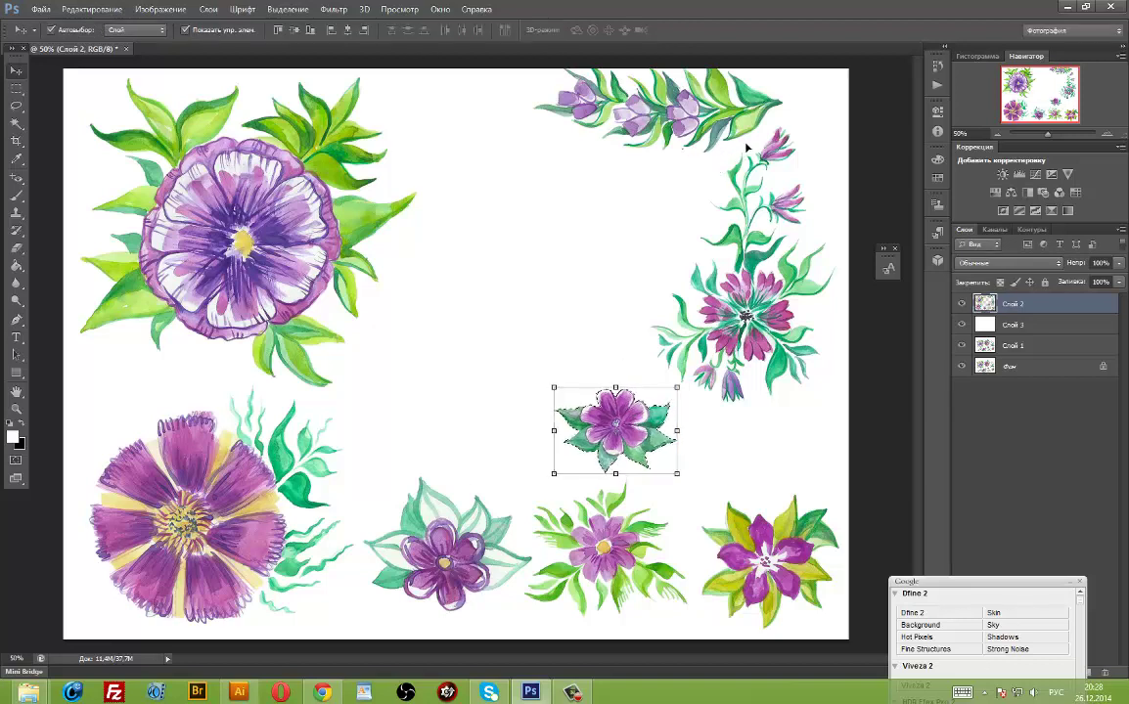
{"action": "left_click", "coordinate": [737, 154]}
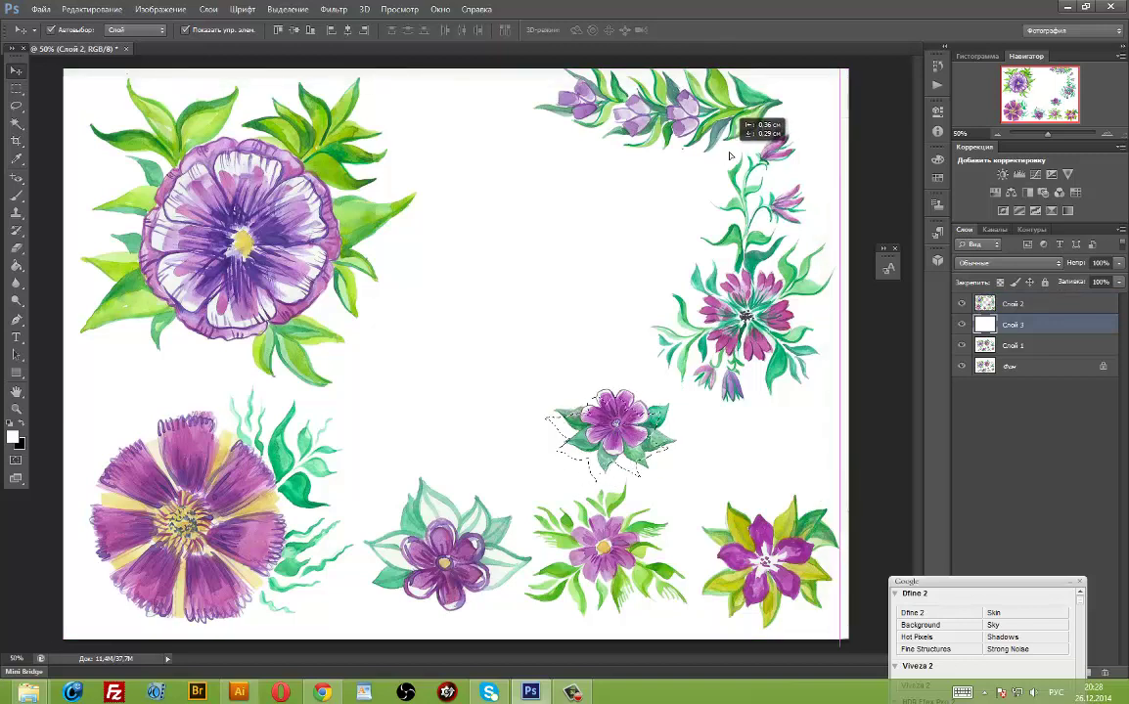
{"action": "left_click_drag", "start_coordinate": [737, 154], "coordinate": [741, 158]}
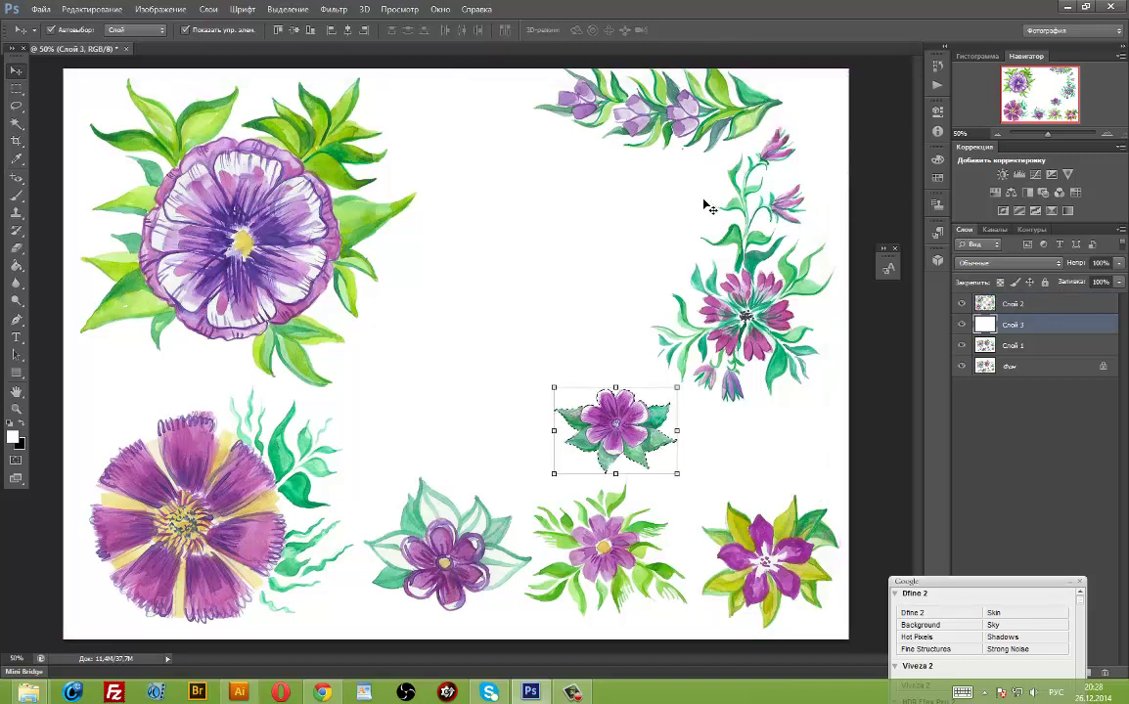
{"action": "key", "text": "ctrl+d"}
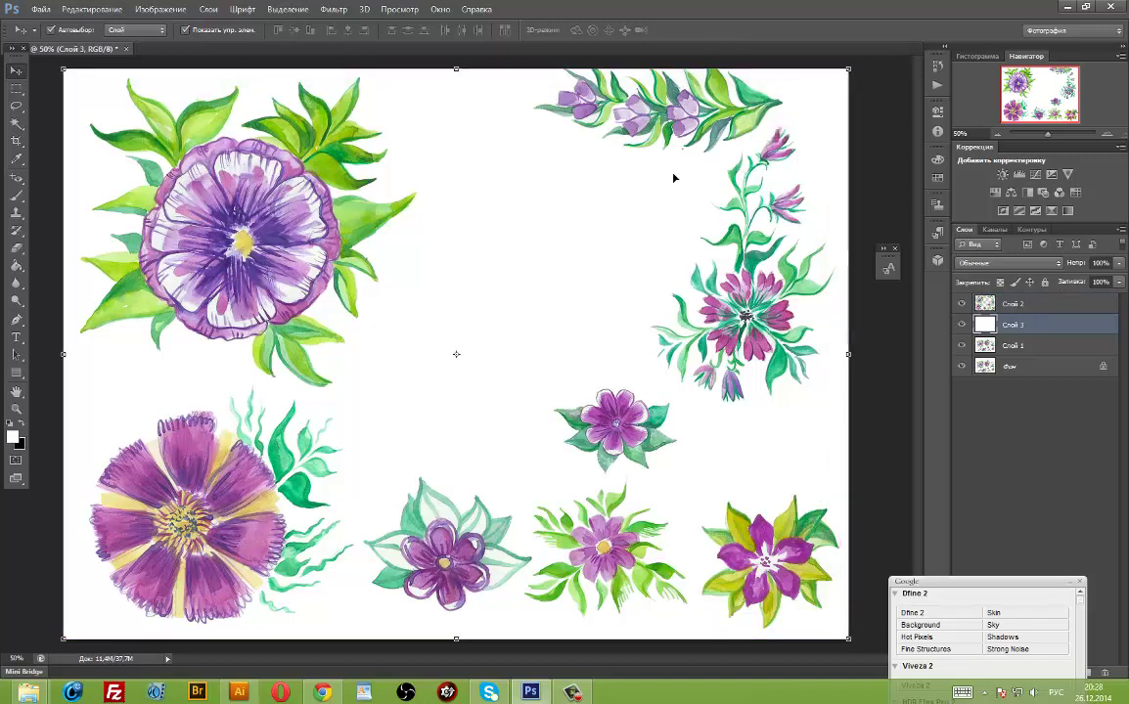
{"action": "key", "text": "l"}
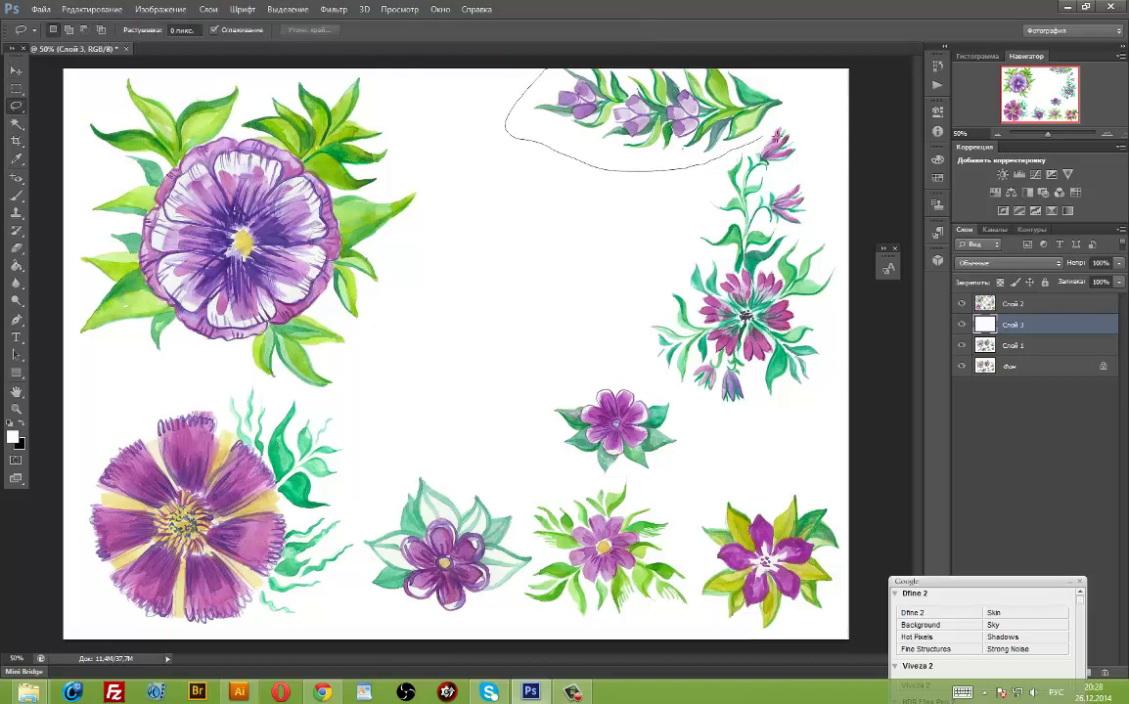
Lasso the bell-flower spray along the top edge and, on layer Слой 2, move it down and left.
{"action": "left_click_drag", "start_coordinate": [687, 63], "coordinate": [494, 67]}
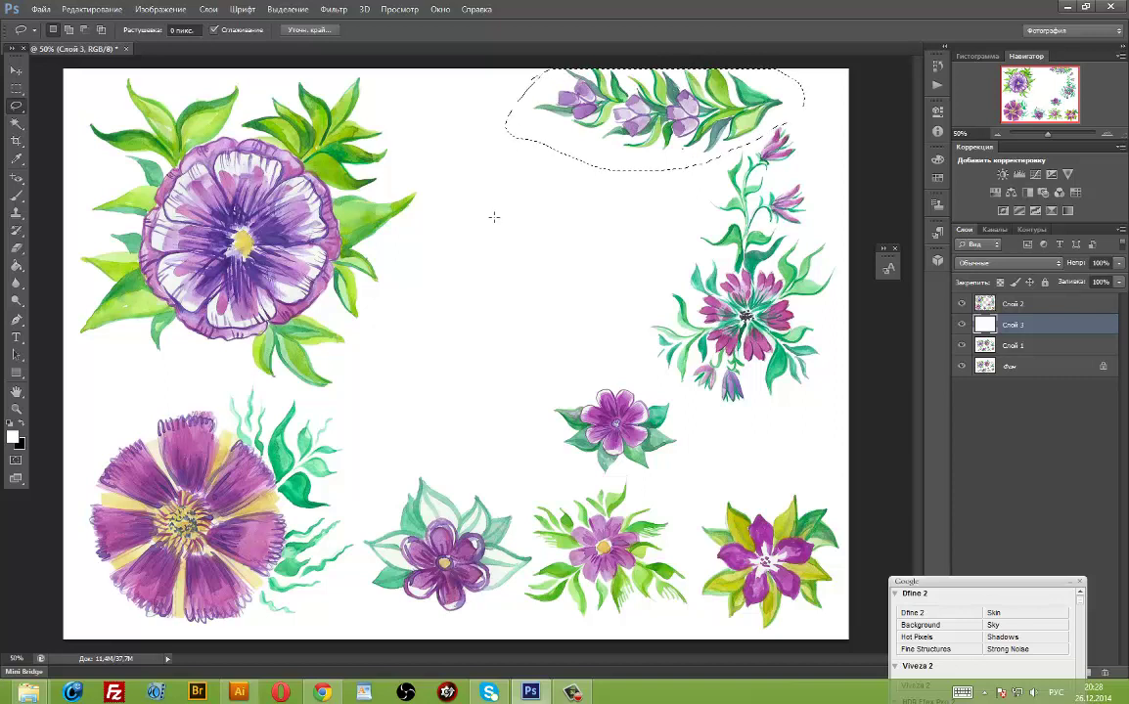
{"action": "key", "text": "v"}
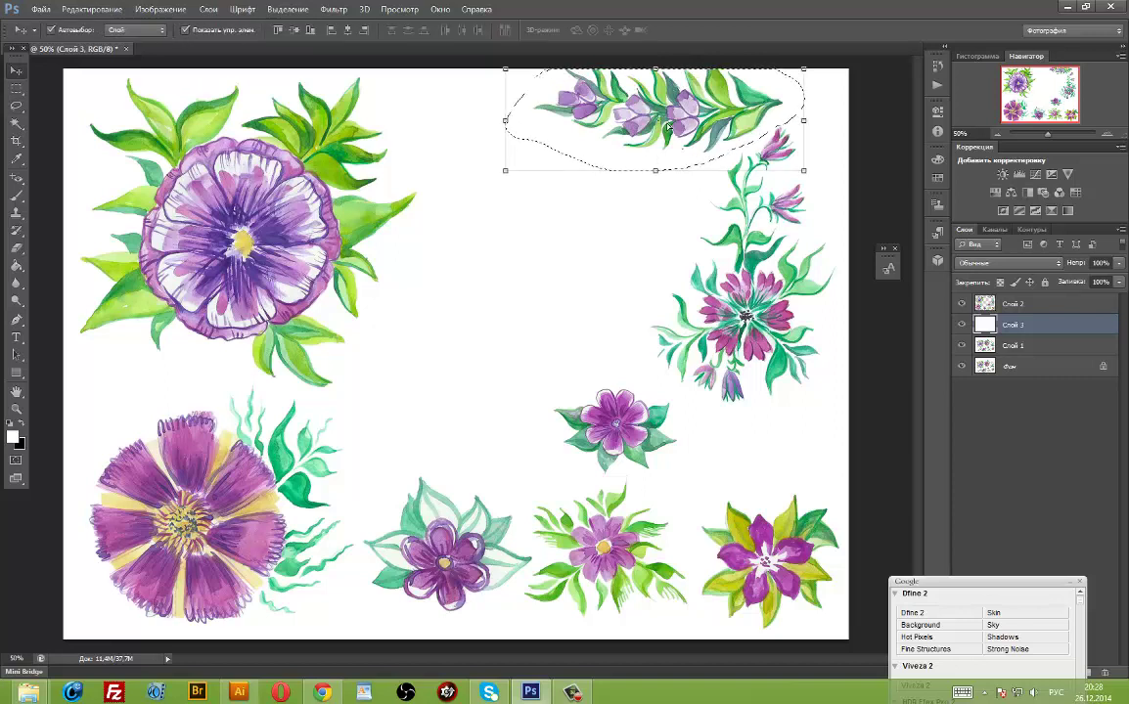
{"action": "mouse_move", "coordinate": [673, 124]}
{"action": "left_mouse_down"}
{"action": "mouse_move", "coordinate": [625, 179]}
{"action": "mouse_move", "coordinate": [679, 121]}
{"action": "left_mouse_up"}
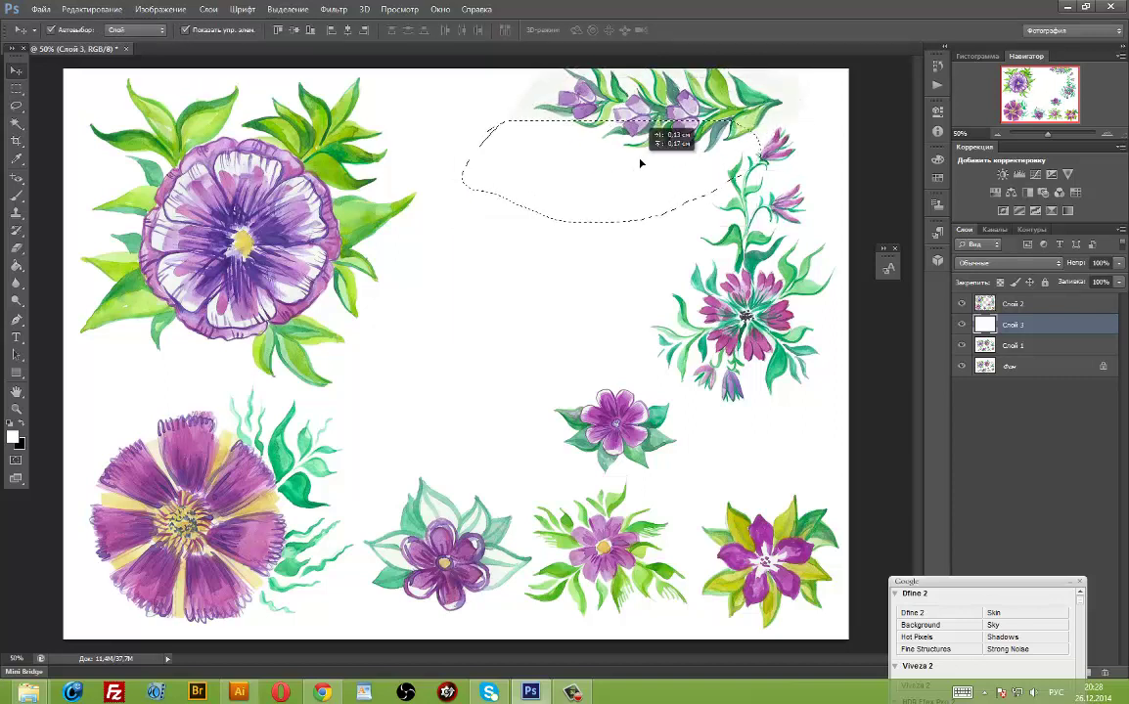
{"action": "left_click", "coordinate": [1030, 307]}
{"action": "left_click_drag", "start_coordinate": [675, 118], "coordinate": [598, 189]}
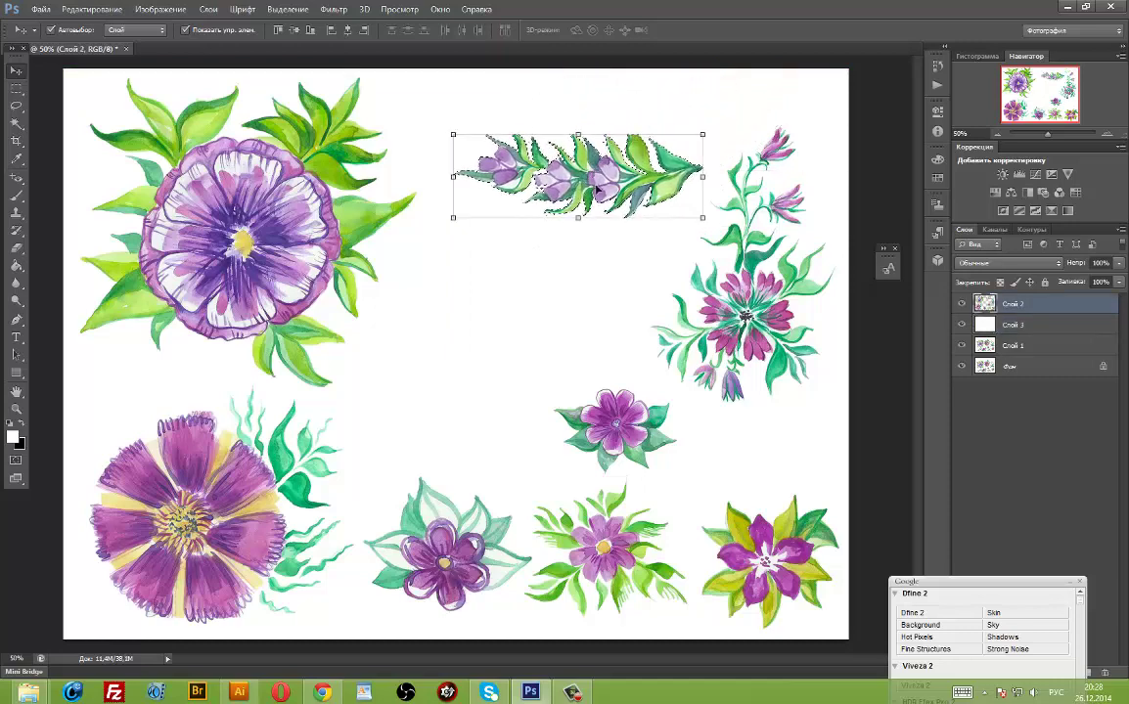
Rotate the spray upright to 91.2° and enlarge it to 128.76% beside the big purple flower.
{"action": "mouse_move", "coordinate": [708, 157]}
{"action": "left_mouse_down"}
{"action": "mouse_move", "coordinate": [682, 271]}
{"action": "mouse_move", "coordinate": [640, 317]}
{"action": "mouse_move", "coordinate": [510, 333]}
{"action": "mouse_move", "coordinate": [524, 370]}
{"action": "left_mouse_up"}
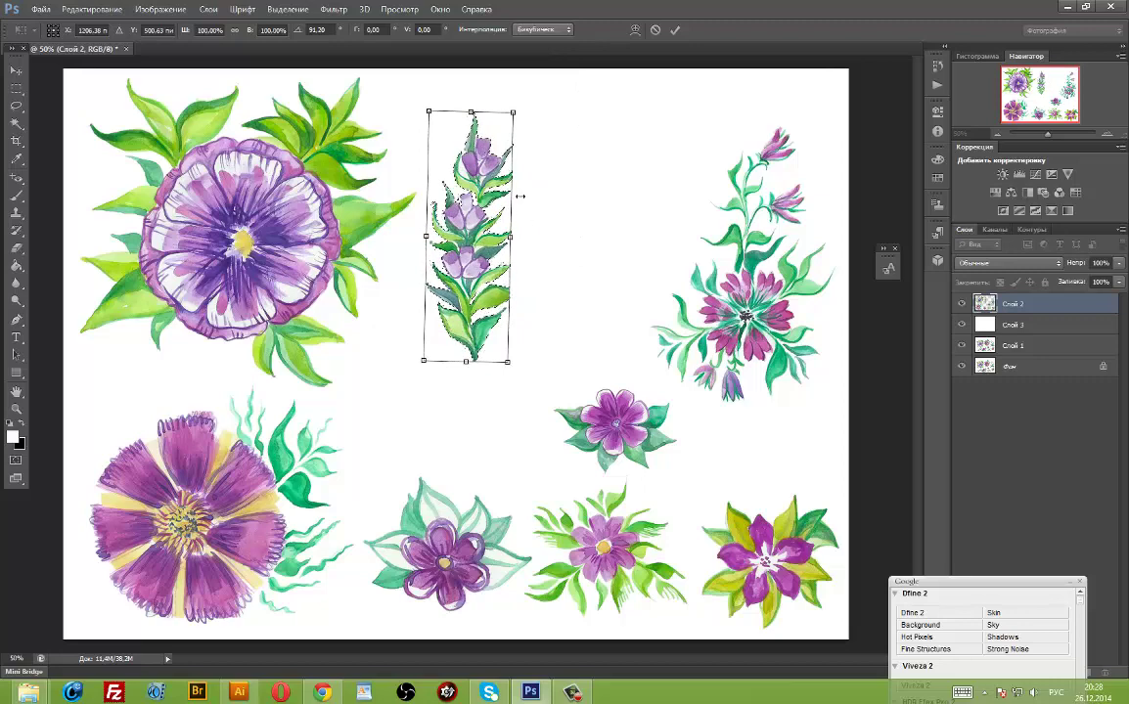
{"action": "left_click_drag", "start_coordinate": [427, 362], "coordinate": [408, 405]}
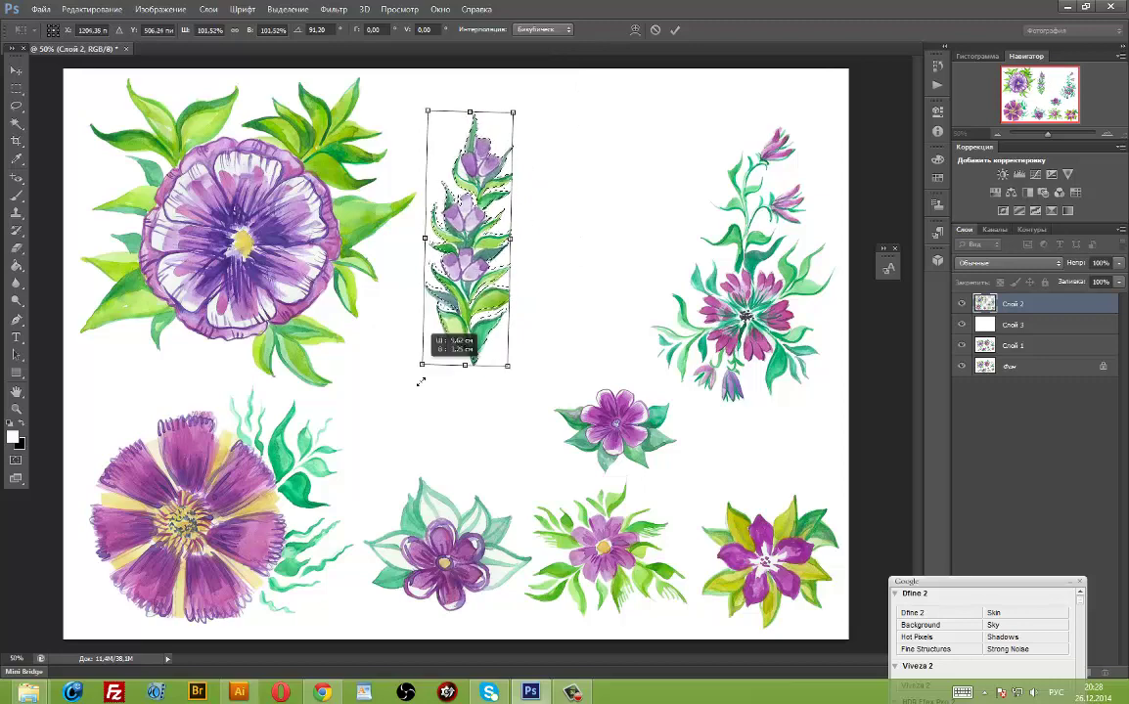
{"action": "left_click_drag", "start_coordinate": [516, 116], "coordinate": [521, 83]}
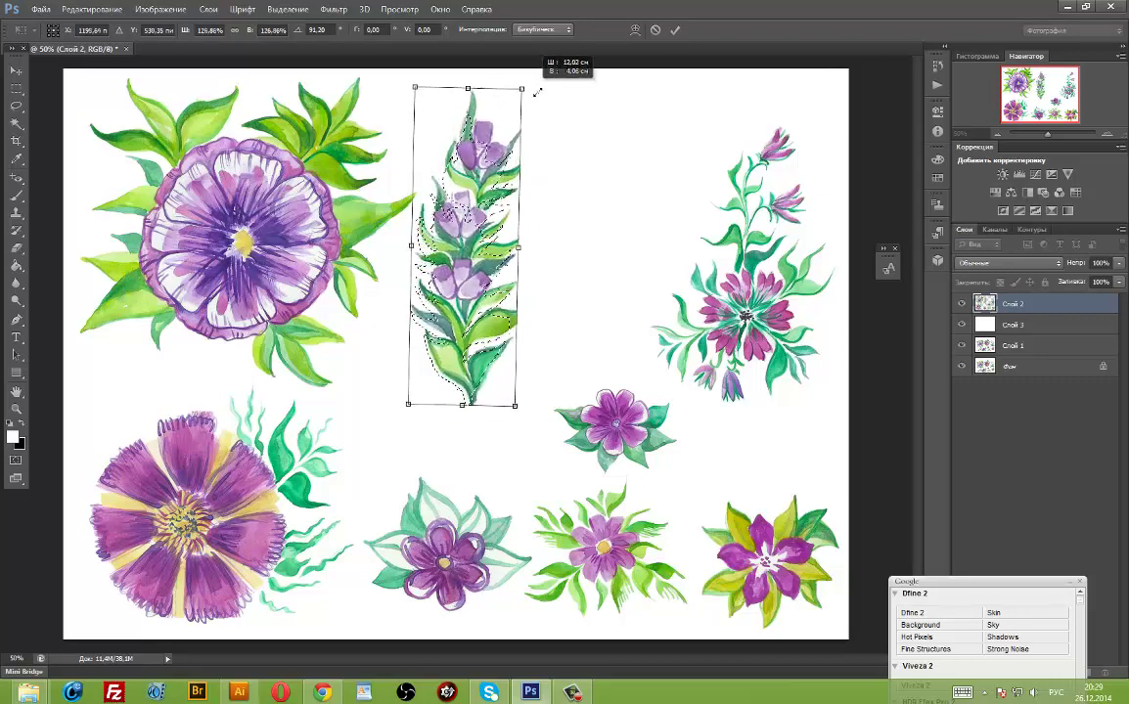
{"action": "left_click_drag", "start_coordinate": [479, 267], "coordinate": [496, 258]}
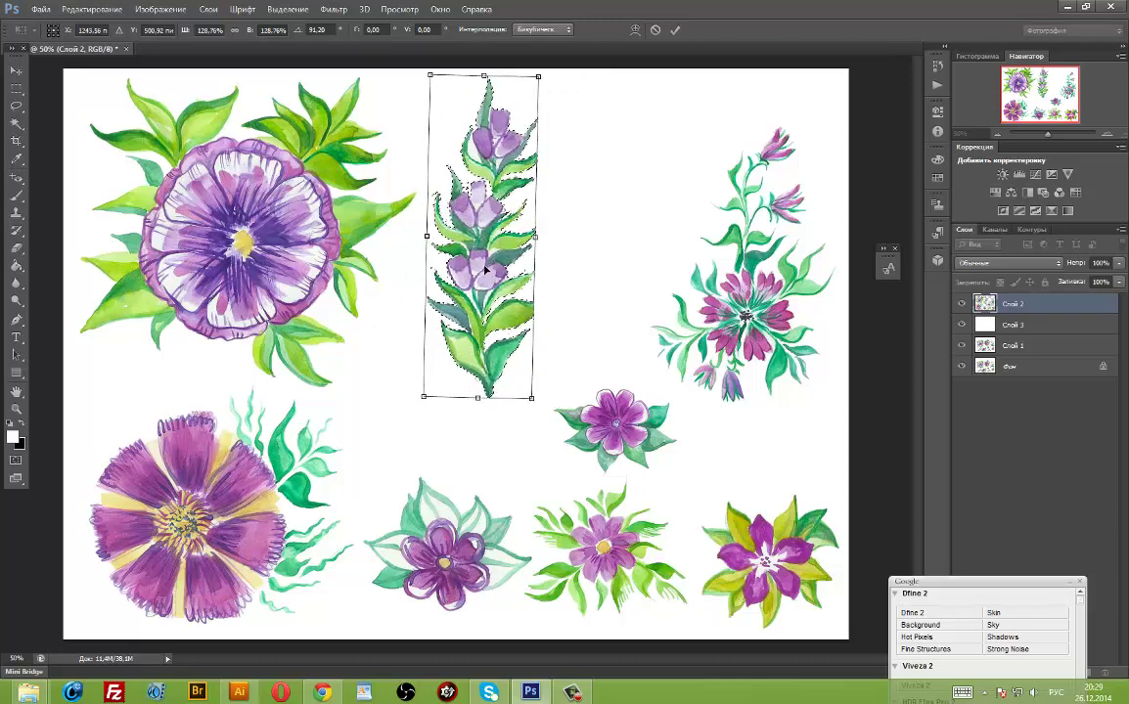
{"action": "left_click_drag", "start_coordinate": [490, 256], "coordinate": [487, 258]}
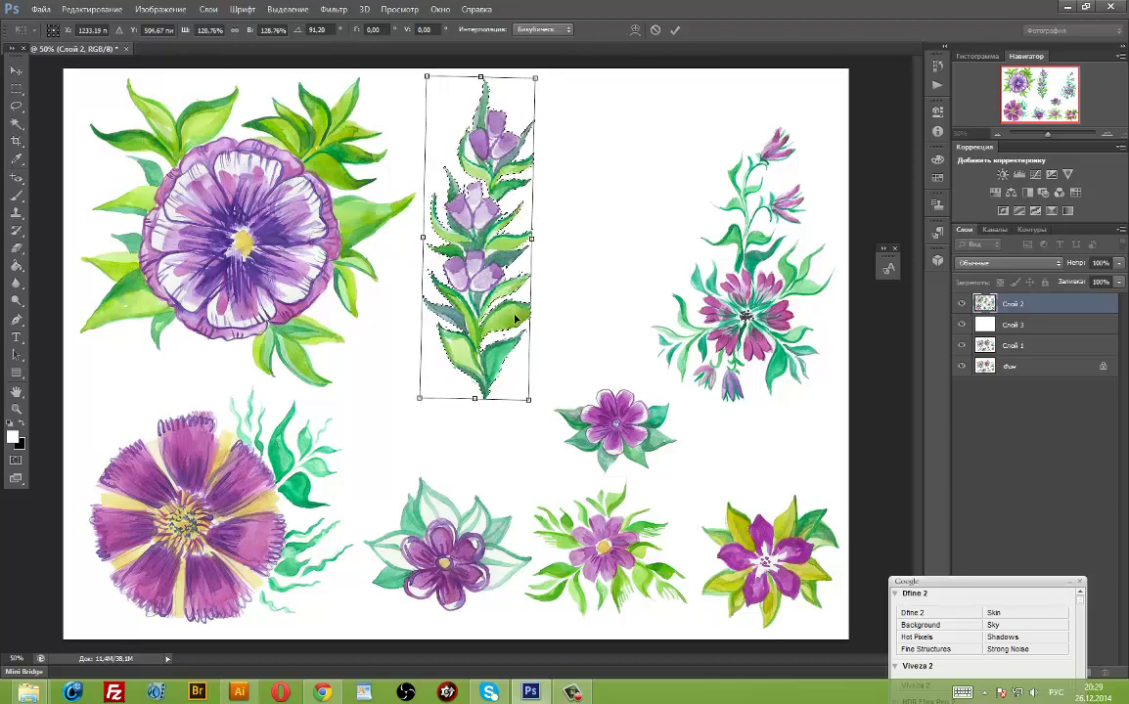
{"action": "key", "text": "Return"}
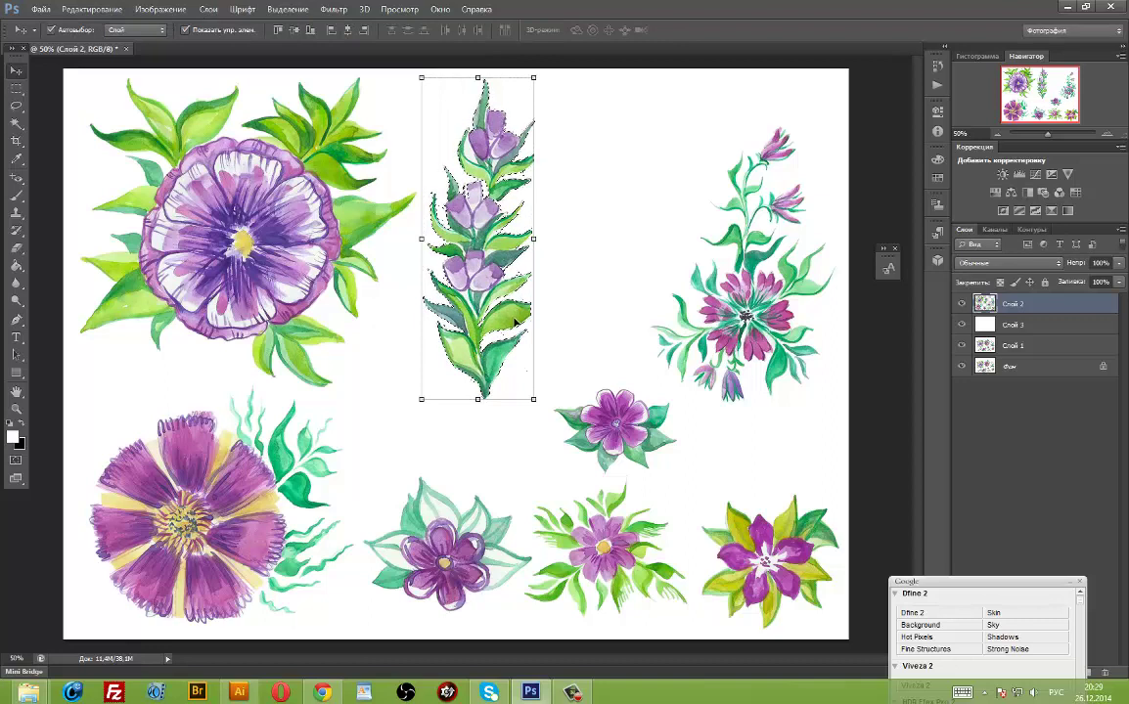
{"action": "key", "text": "ctrl+d"}
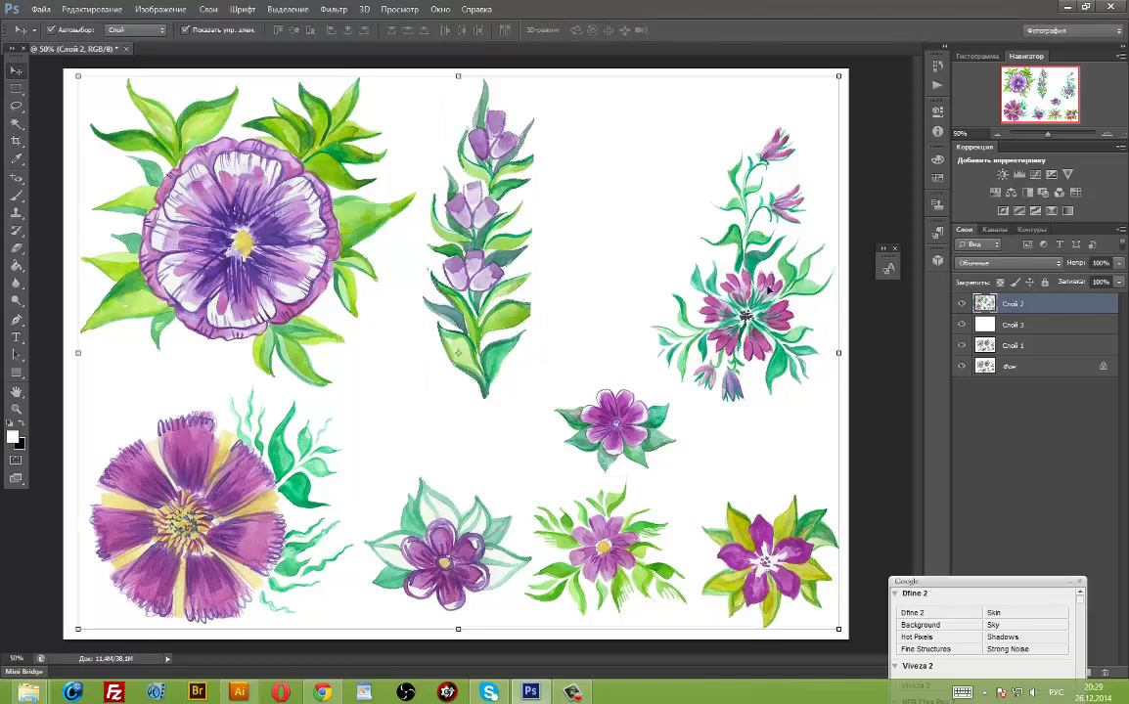
Lasso the pink flower spray at top right and lift it slightly higher, then deselect.
{"action": "key", "text": "l"}
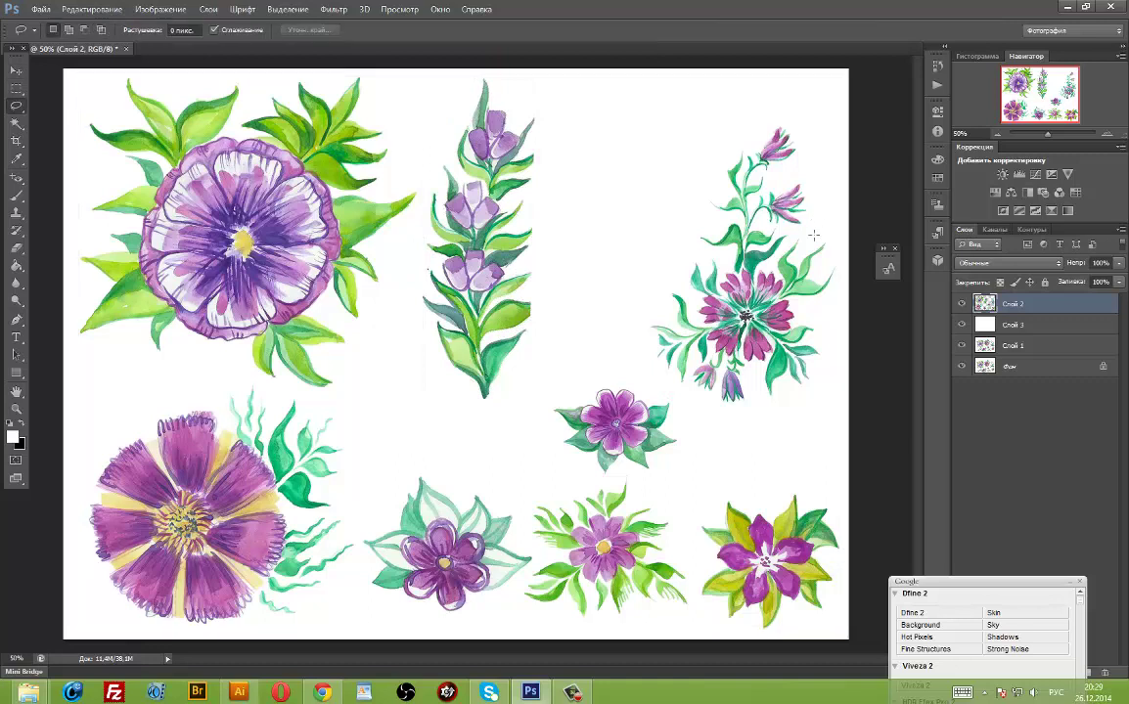
{"action": "left_click_drag", "start_coordinate": [752, 136], "coordinate": [675, 271]}
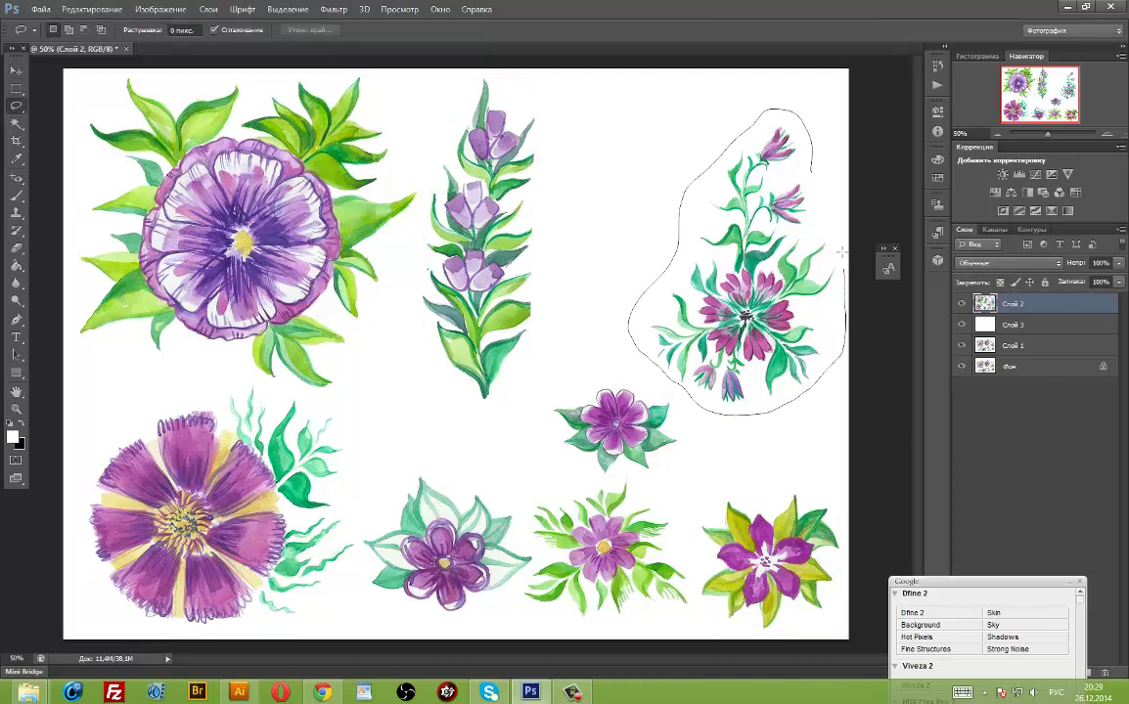
{"action": "left_click_drag", "start_coordinate": [817, 172], "coordinate": [810, 147]}
{"action": "key", "text": "v"}
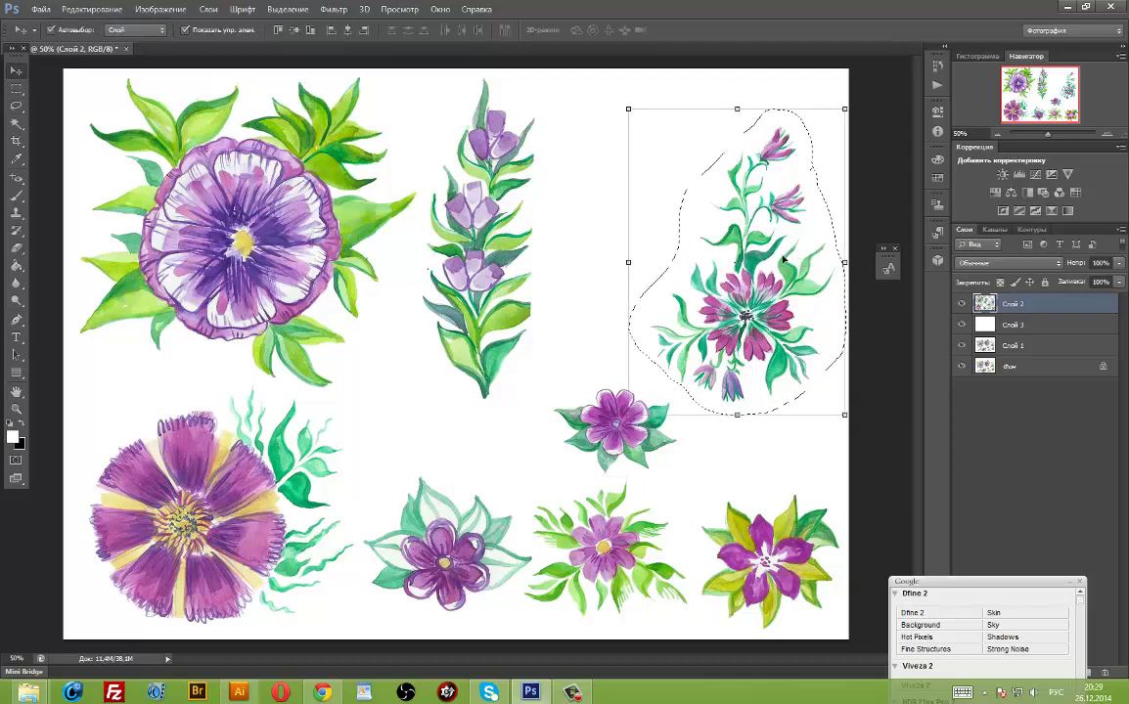
{"action": "left_click_drag", "start_coordinate": [753, 321], "coordinate": [755, 282]}
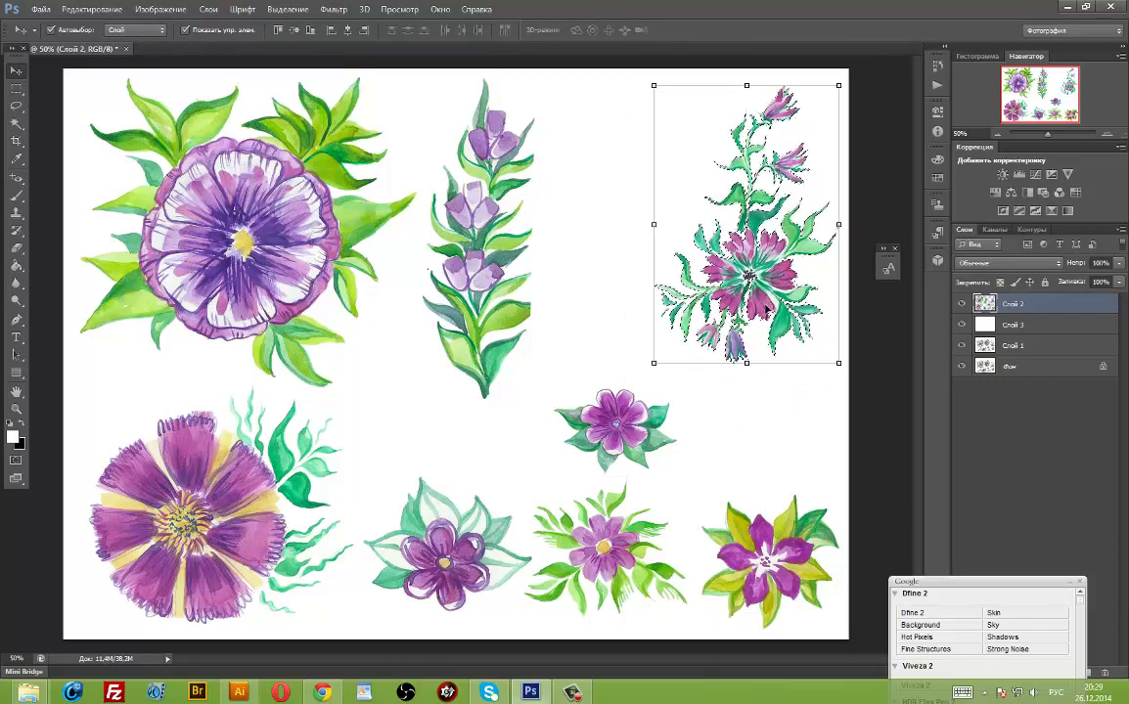
{"action": "key", "text": "ctrl+d"}
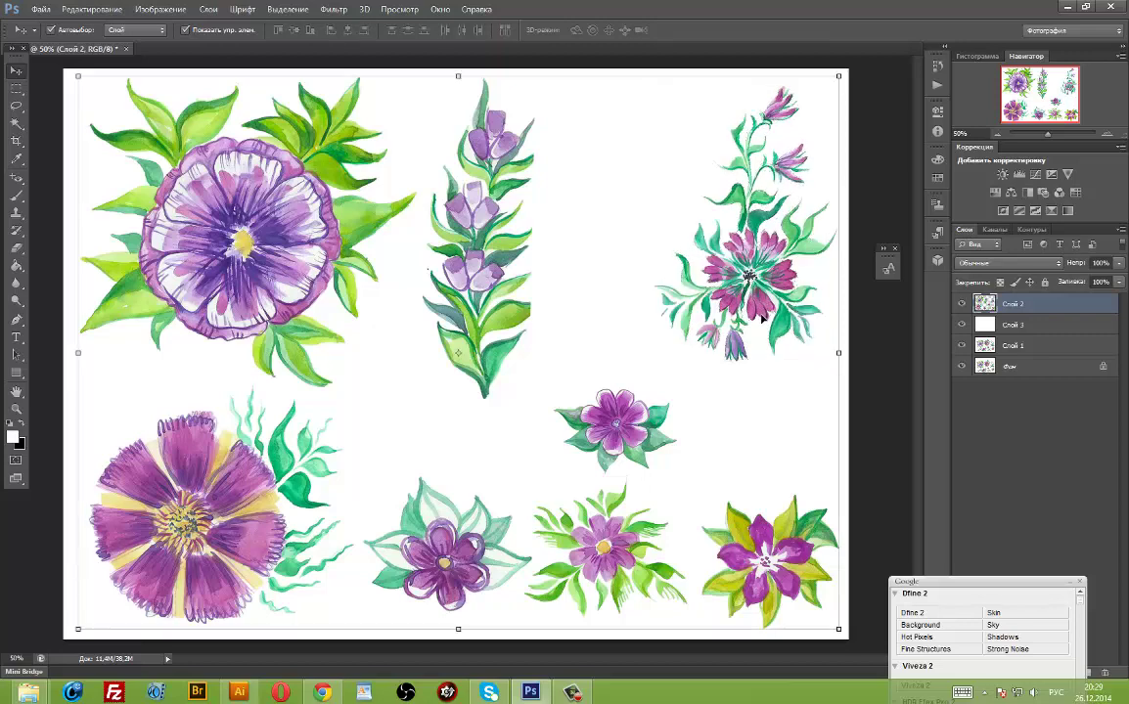
Move the small purple middle flower up to top centre and enlarge it to about 124%.
{"action": "key", "text": "l"}
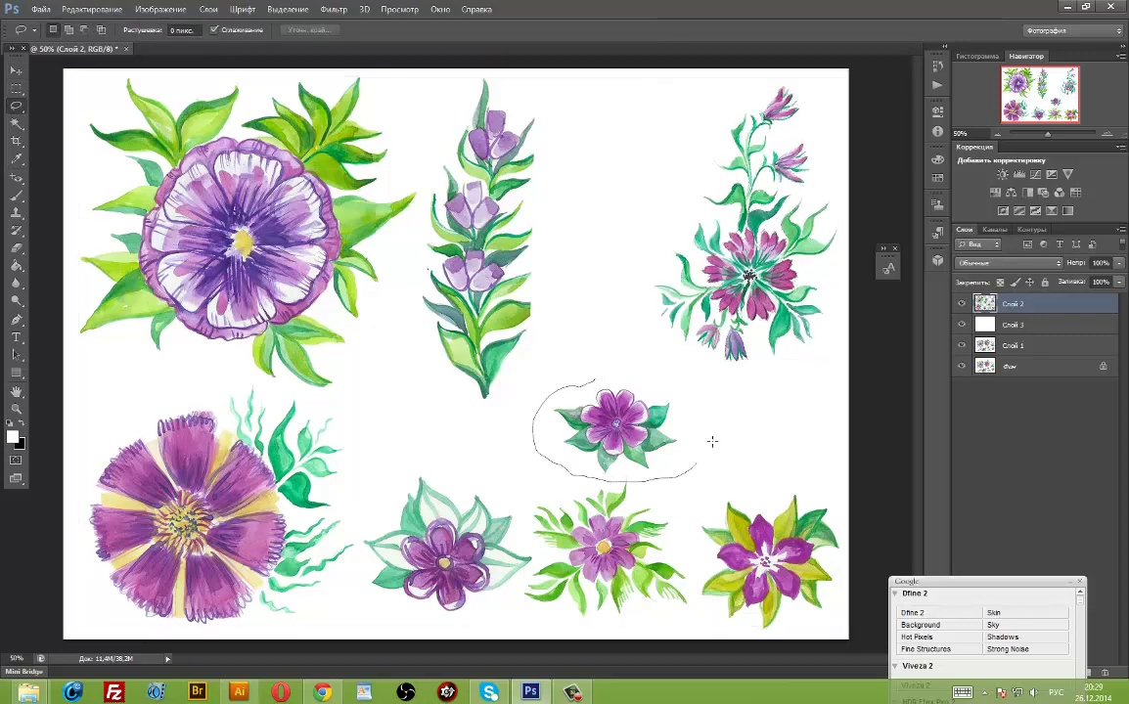
{"action": "left_click_drag", "start_coordinate": [604, 388], "coordinate": [597, 382]}
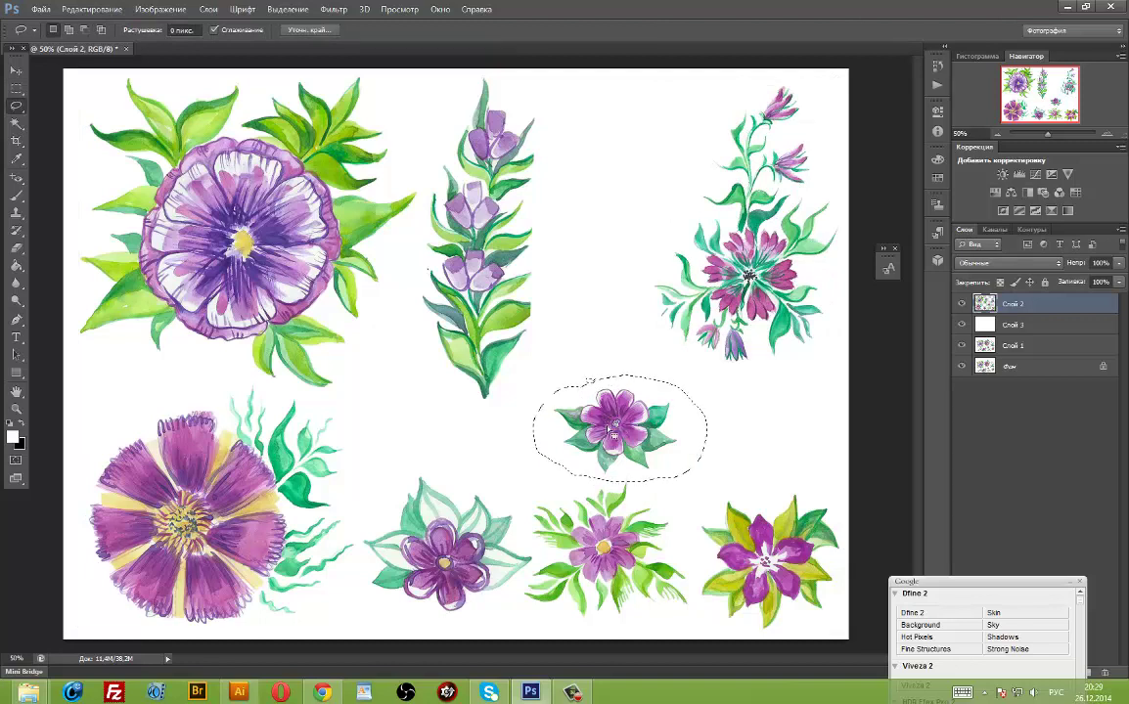
{"action": "key", "text": "v"}
{"action": "left_click_drag", "start_coordinate": [610, 430], "coordinate": [611, 132]}
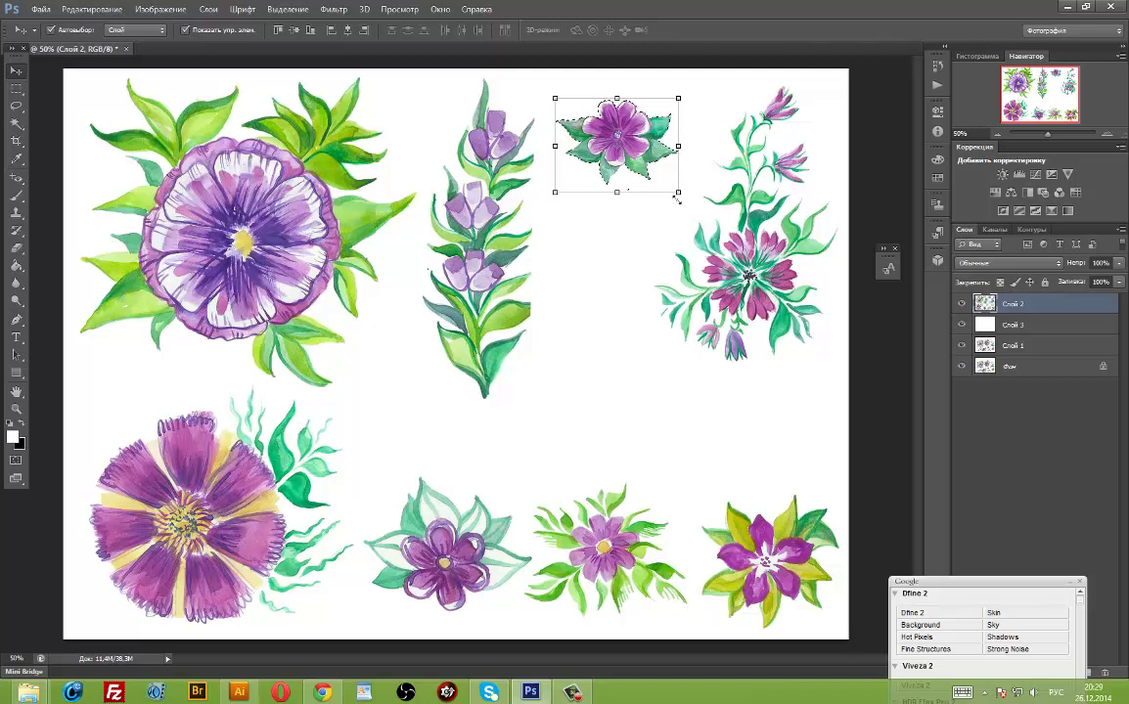
{"action": "mouse_move", "coordinate": [679, 198]}
{"action": "left_mouse_down"}
{"action": "mouse_move", "coordinate": [705, 232]}
{"action": "mouse_move", "coordinate": [703, 211]}
{"action": "left_mouse_up"}
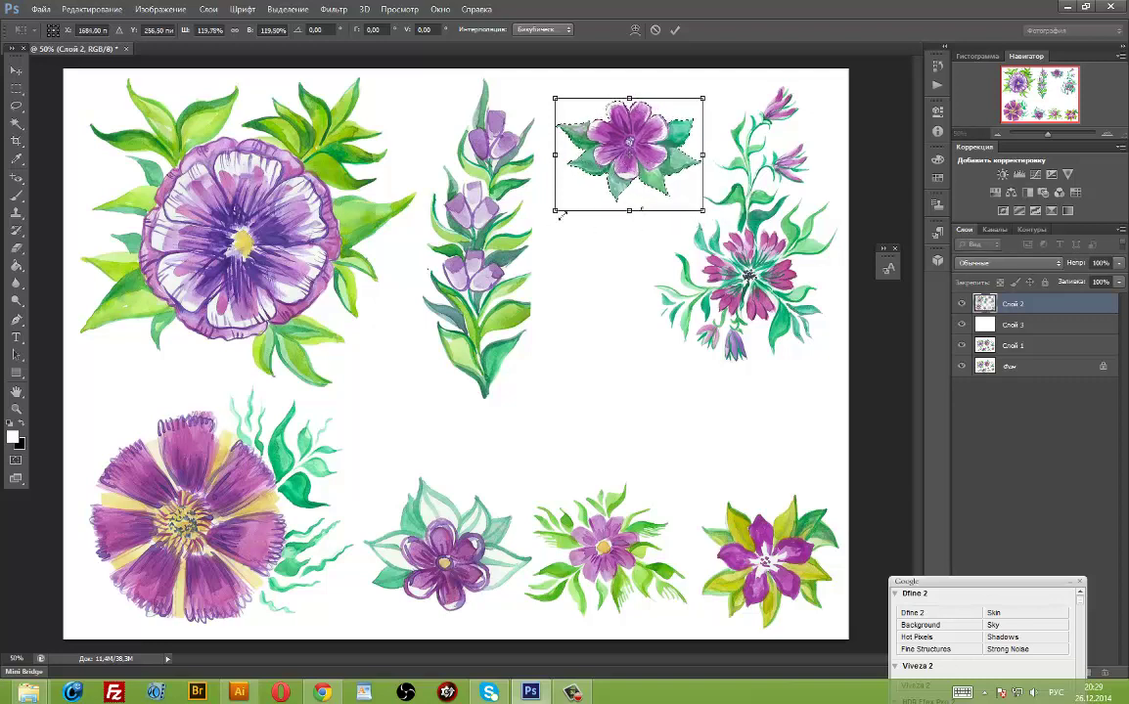
{"action": "left_click_drag", "start_coordinate": [555, 222], "coordinate": [548, 207]}
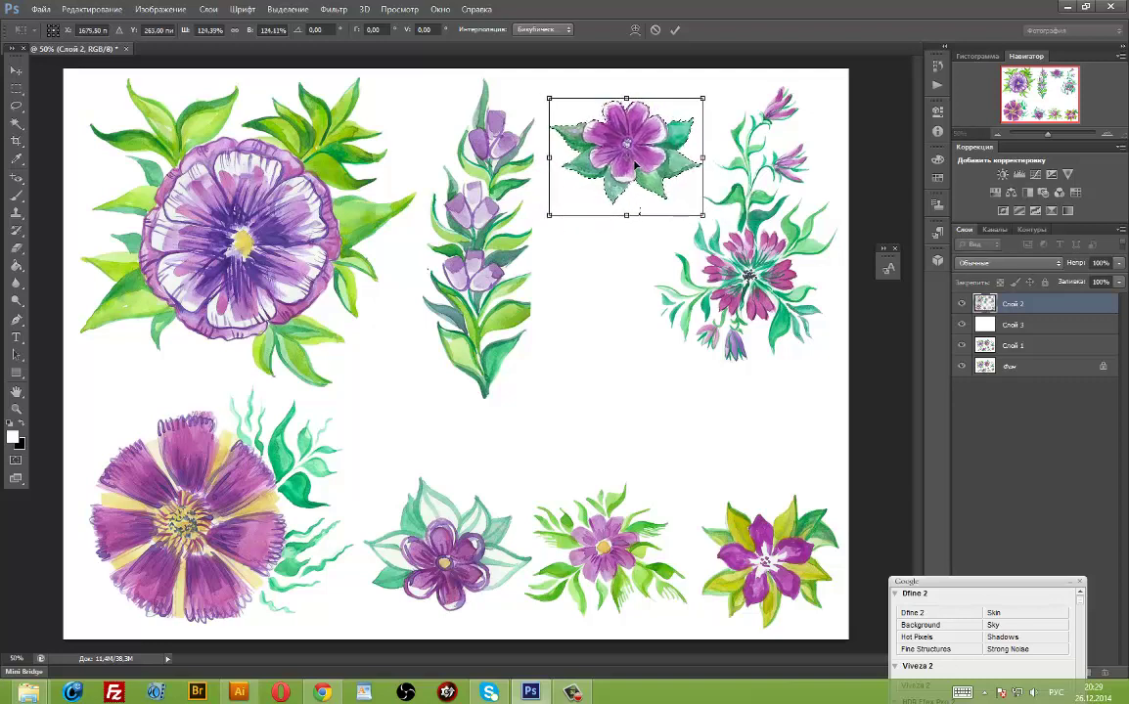
{"action": "left_click_drag", "start_coordinate": [631, 159], "coordinate": [636, 151]}
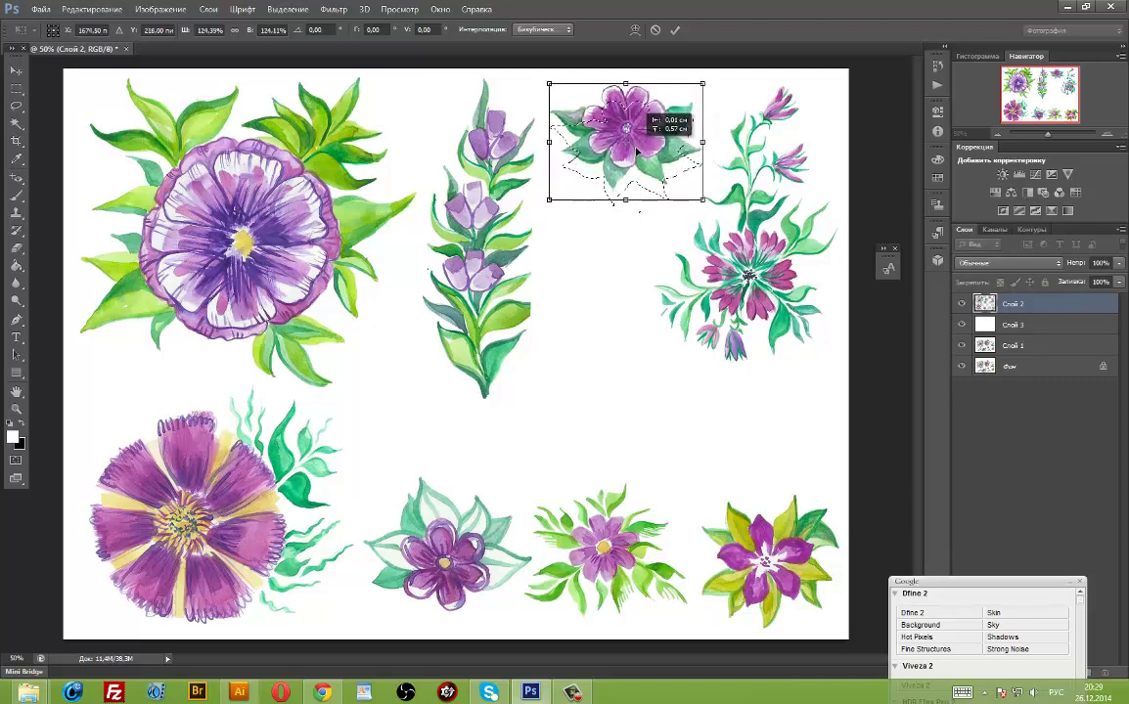
{"action": "key", "text": "Return"}
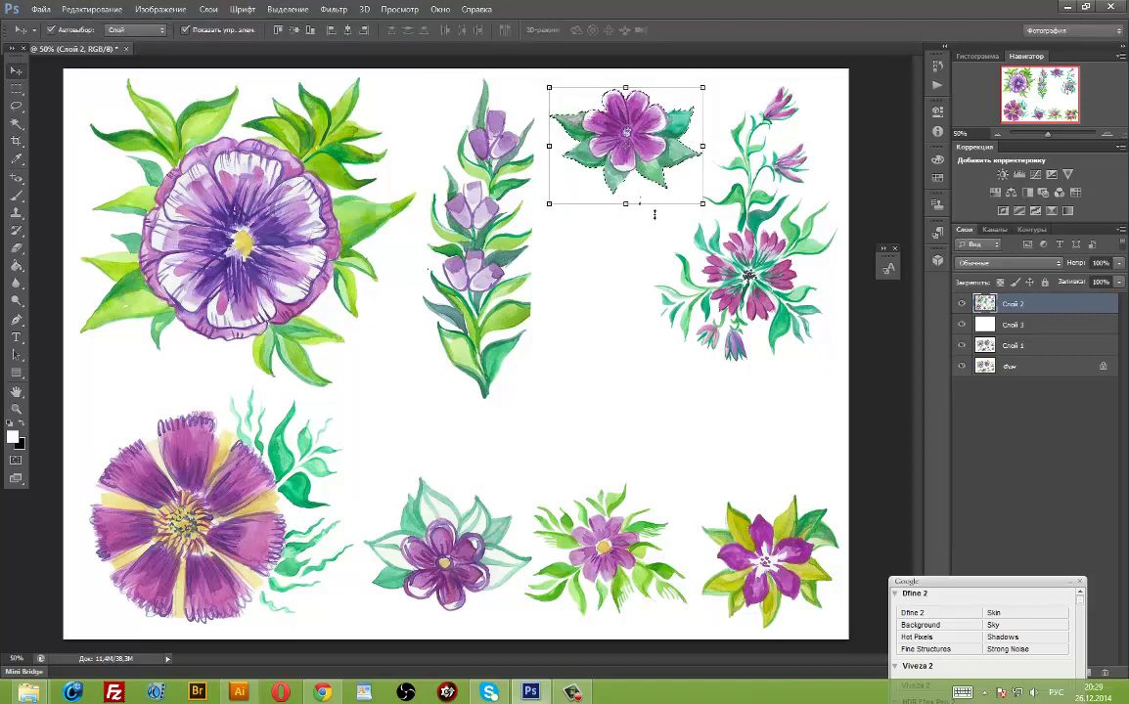
{"action": "key", "text": "ctrl+d"}
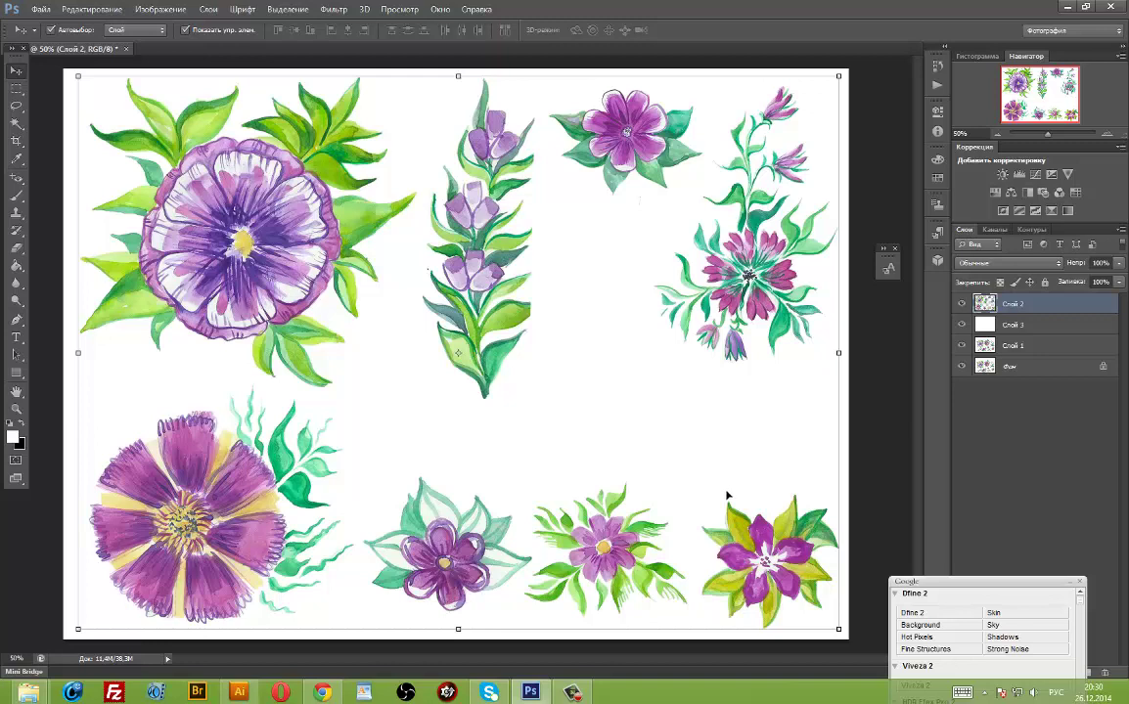
Raise the yellow-green bottom-right flower up and left, rotate it, and scale it to about 124%.
{"action": "key", "text": "l"}
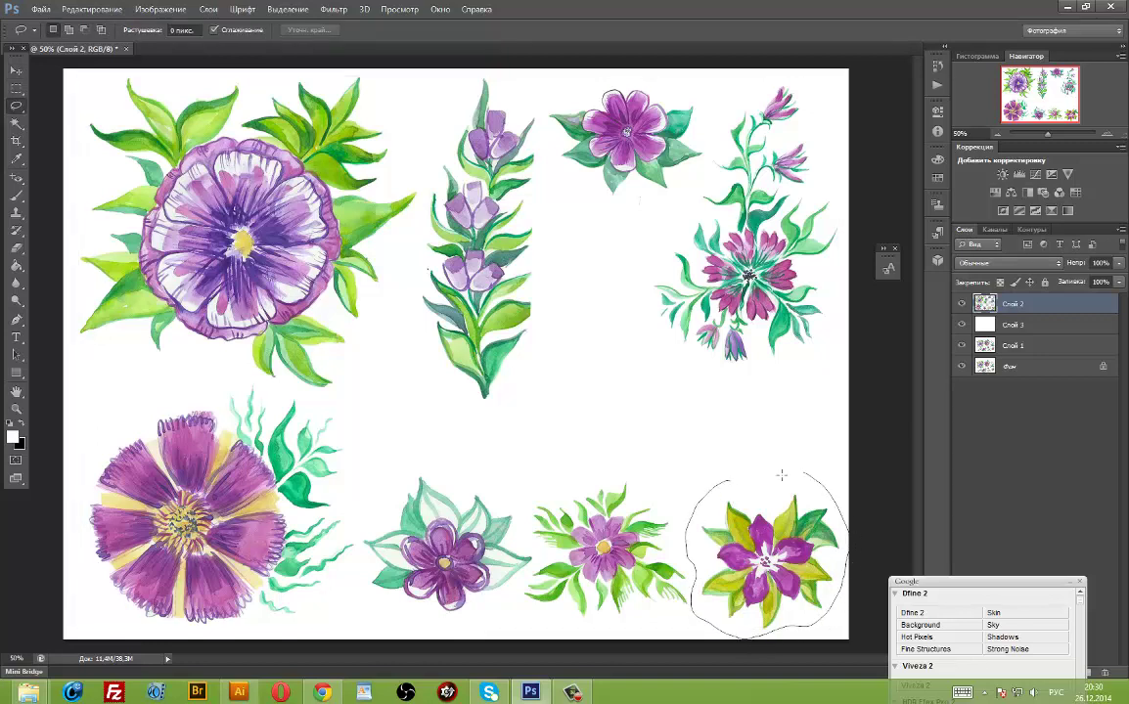
{"action": "left_click_drag", "start_coordinate": [731, 487], "coordinate": [730, 483]}
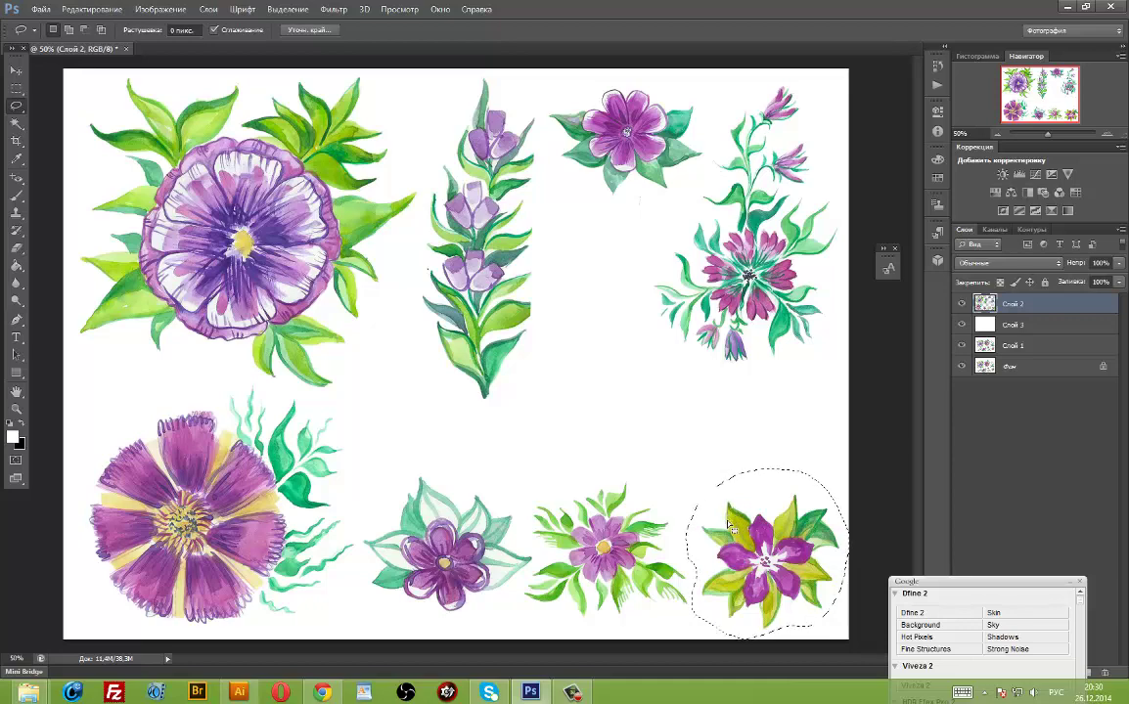
{"action": "key", "text": "v"}
{"action": "left_click_drag", "start_coordinate": [761, 528], "coordinate": [747, 437]}
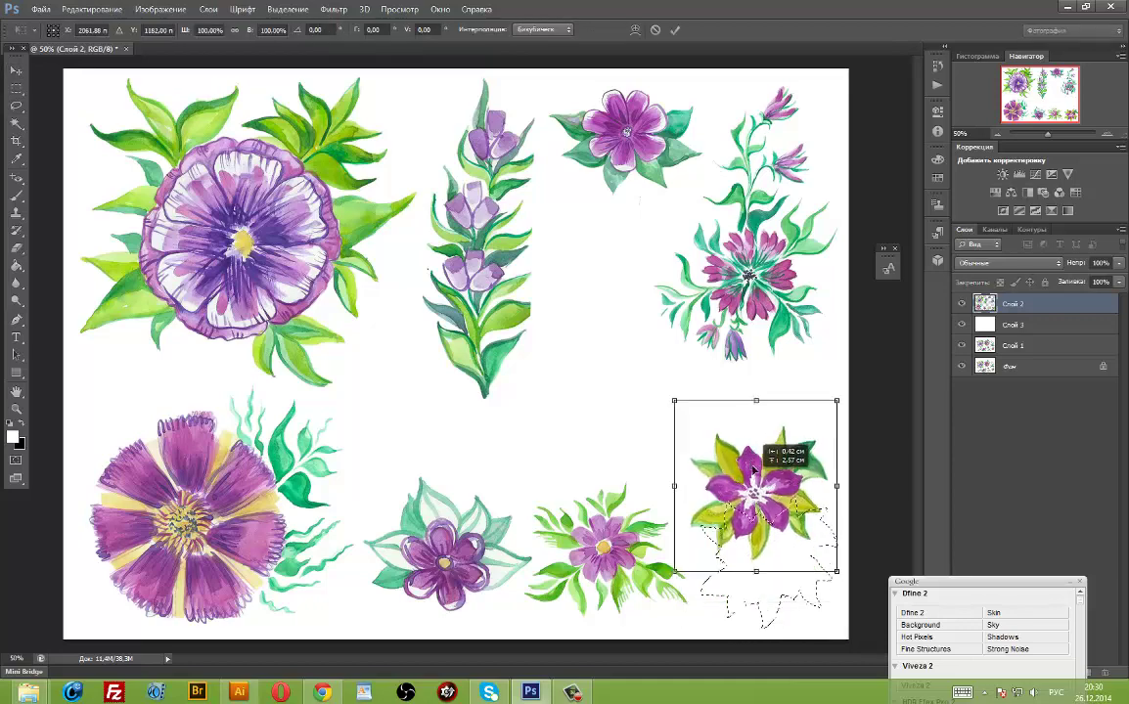
{"action": "left_click_drag", "start_coordinate": [798, 484], "coordinate": [742, 541]}
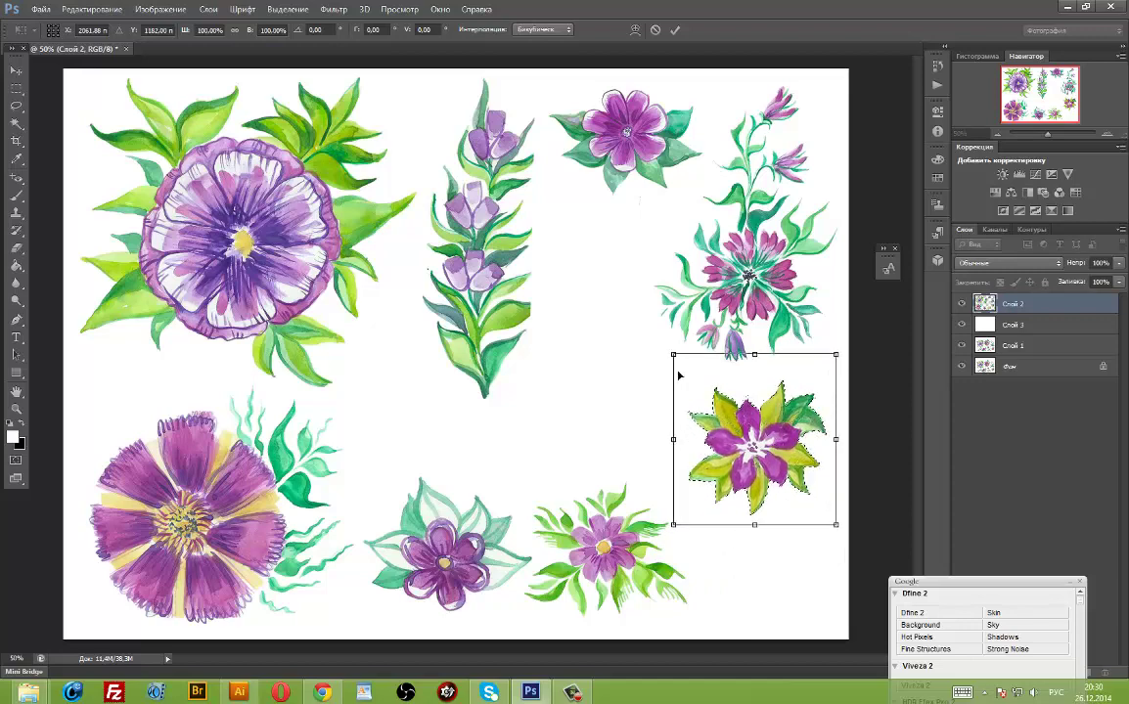
{"action": "left_click_drag", "start_coordinate": [673, 354], "coordinate": [654, 340]}
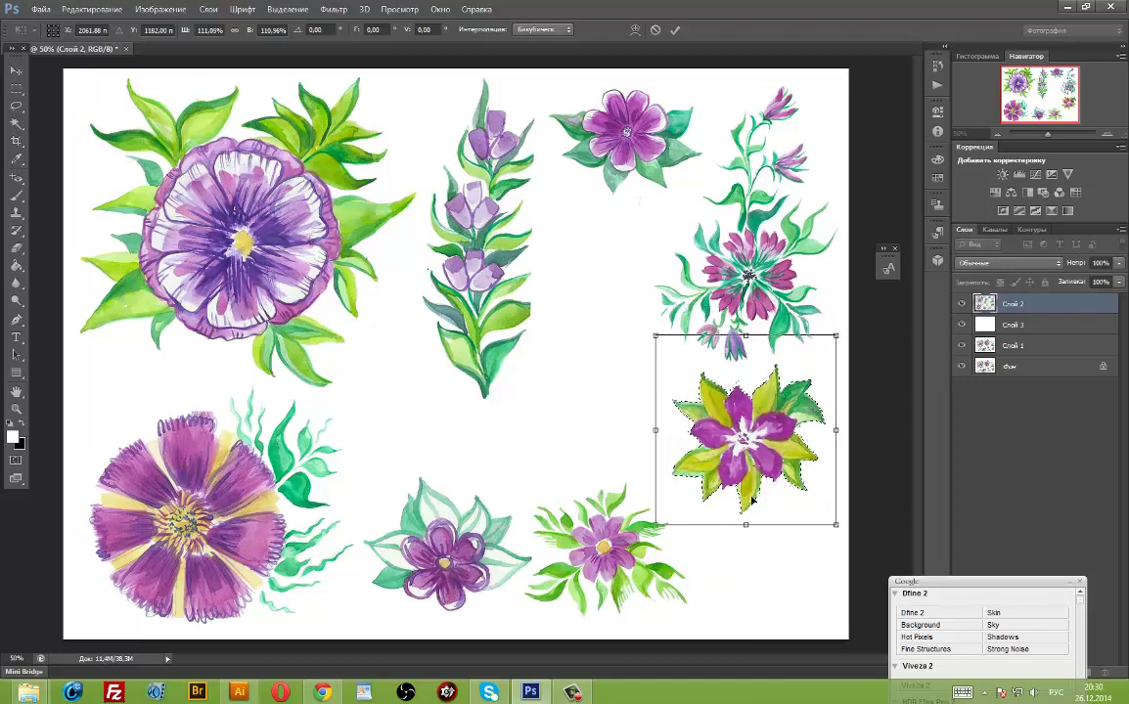
{"action": "mouse_move", "coordinate": [836, 525]}
{"action": "left_mouse_down"}
{"action": "mouse_move", "coordinate": [856, 551]}
{"action": "mouse_move", "coordinate": [847, 537]}
{"action": "left_mouse_up"}
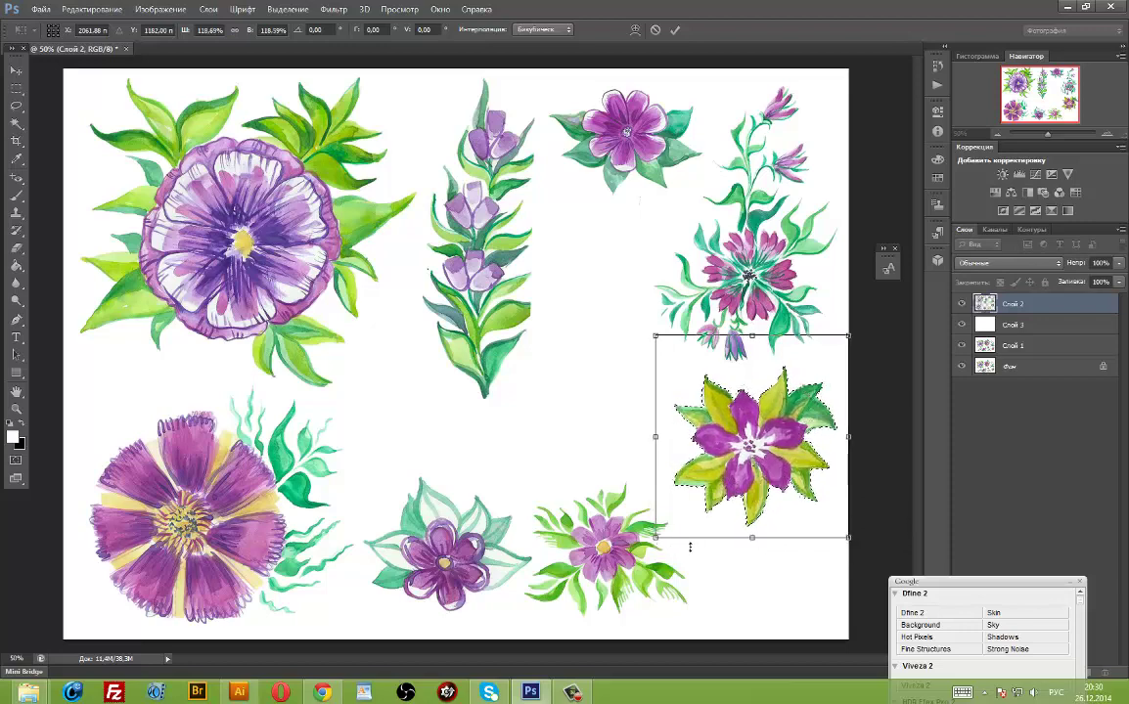
{"action": "key", "text": "Return"}
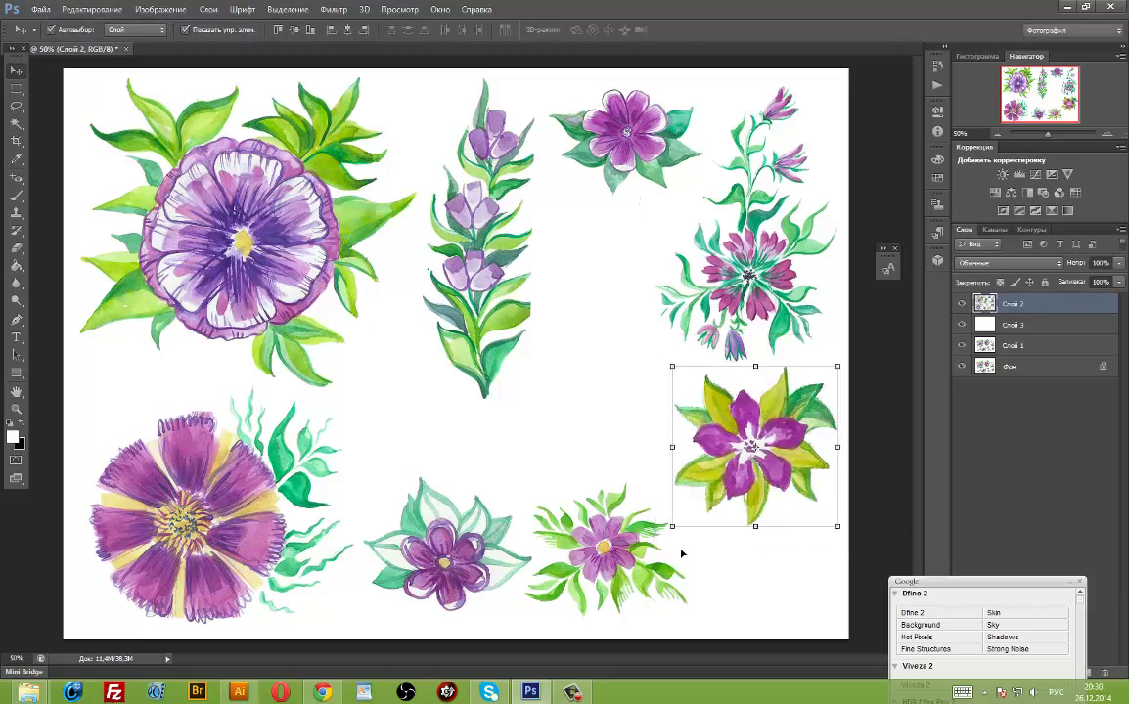
{"action": "key", "text": "ctrl+d"}
Lasso the small pink-and-green bottom flower and shift it slightly right within the bottom row.
{"action": "key", "text": "l"}
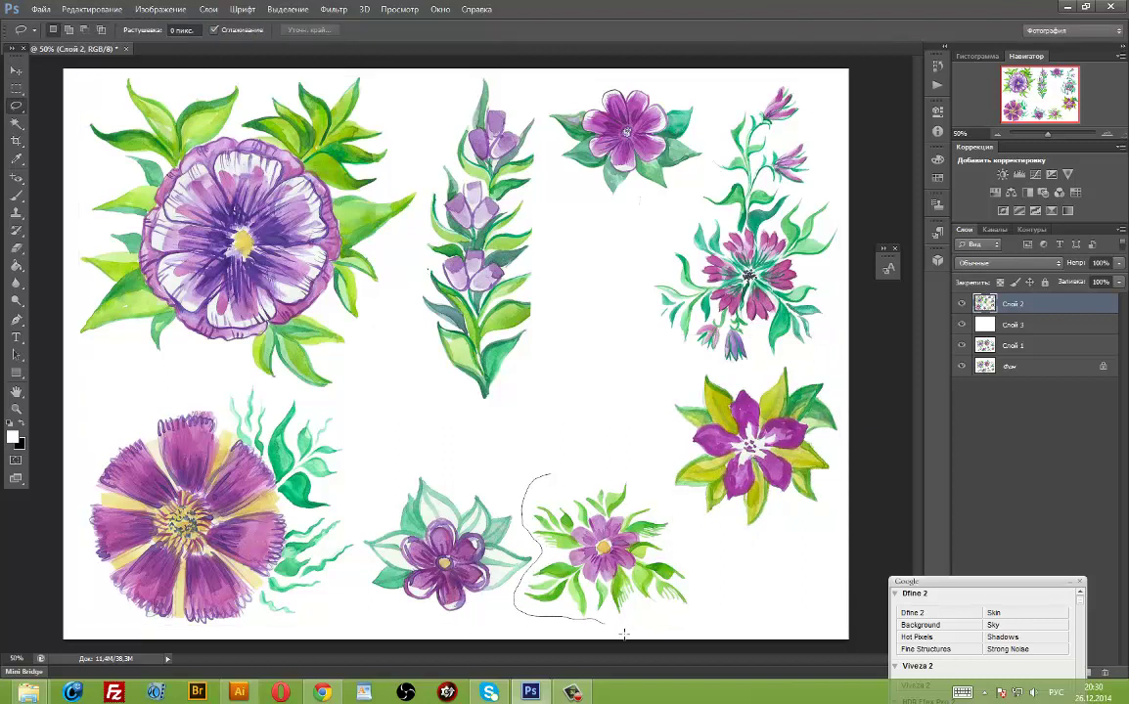
{"action": "mouse_move", "coordinate": [623, 634]}
{"action": "left_mouse_down"}
{"action": "mouse_move", "coordinate": [721, 608]}
{"action": "mouse_move", "coordinate": [675, 499]}
{"action": "mouse_move", "coordinate": [582, 471]}
{"action": "mouse_move", "coordinate": [536, 478]}
{"action": "left_mouse_up"}
{"action": "key", "text": "v"}
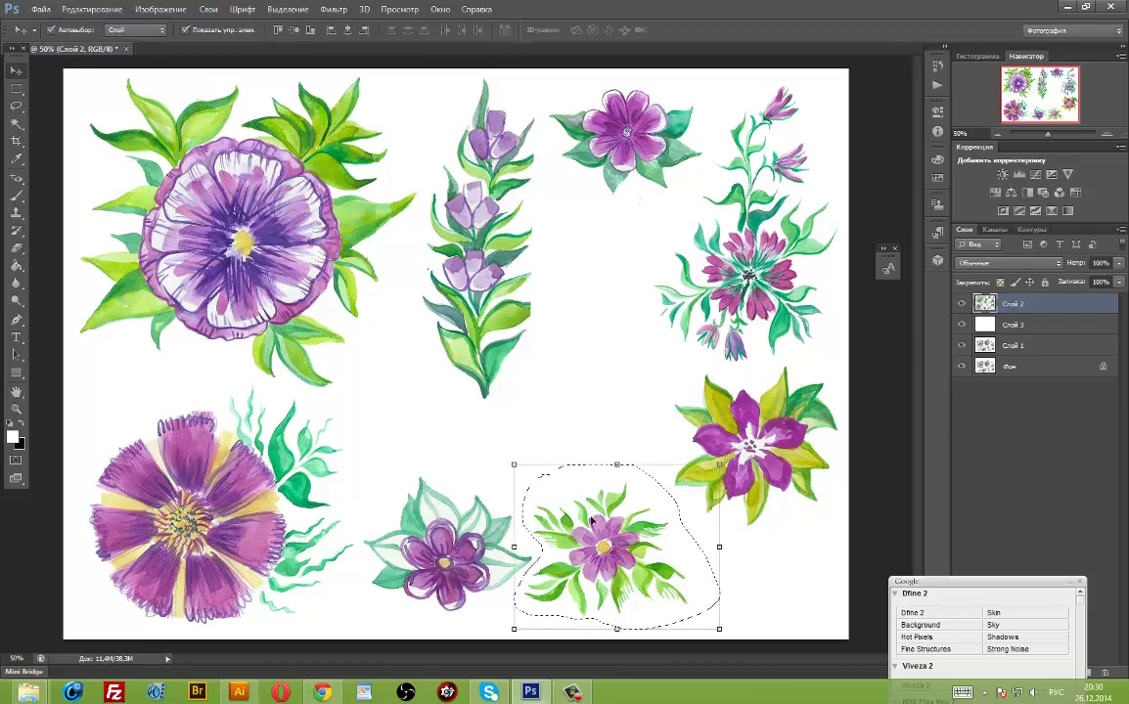
{"action": "mouse_move", "coordinate": [592, 522]}
{"action": "left_mouse_down"}
{"action": "mouse_move", "coordinate": [585, 445]}
{"action": "mouse_move", "coordinate": [624, 569]}
{"action": "mouse_move", "coordinate": [613, 568]}
{"action": "left_mouse_up"}
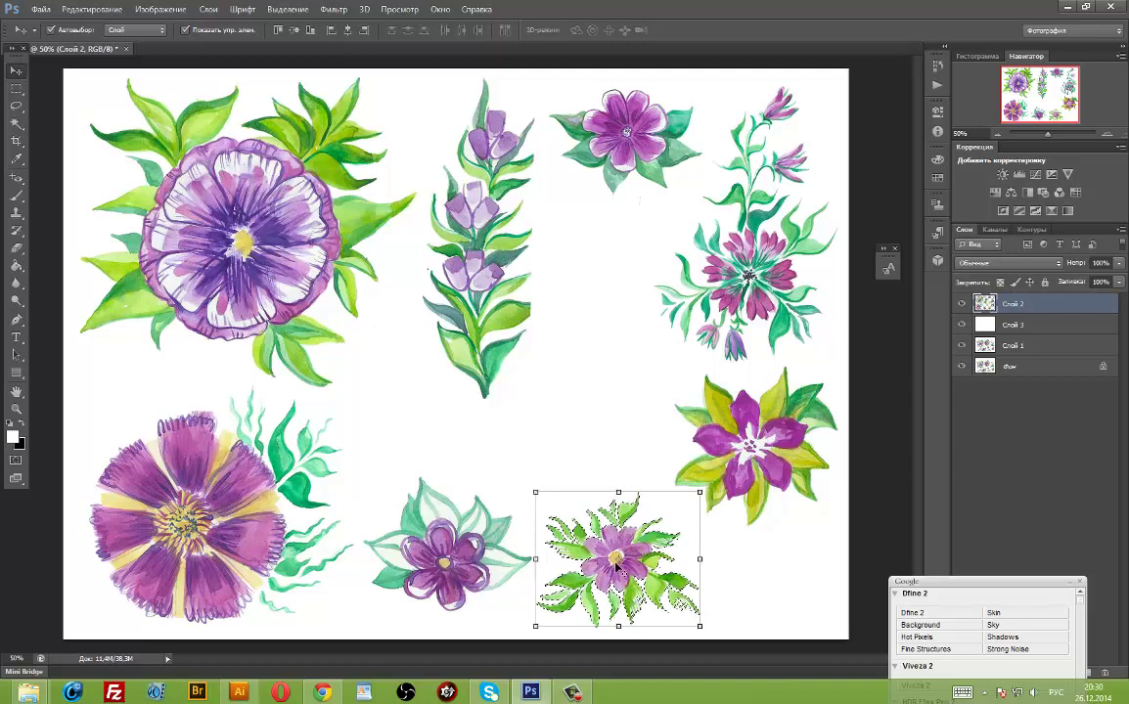
{"action": "key", "text": "ctrl+d"}
Lift the pale-leaved bottom-centre flower upward and scale it to about 114%, then deselect.
{"action": "key", "text": "l"}
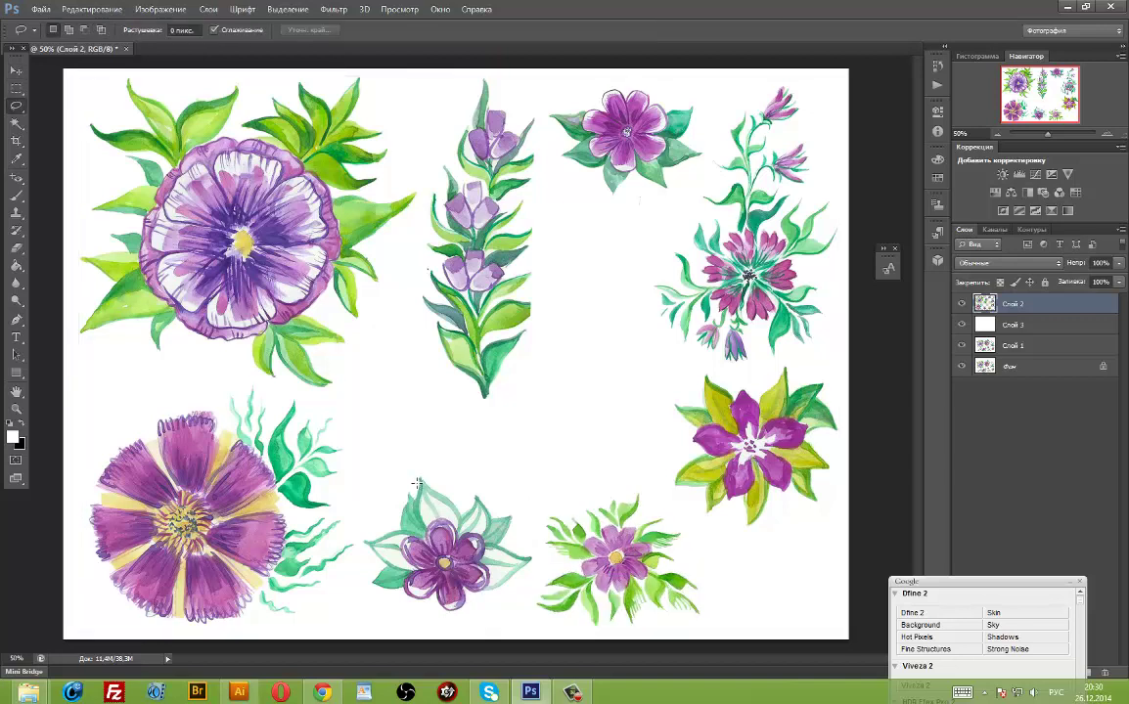
{"action": "left_click_drag", "start_coordinate": [406, 471], "coordinate": [362, 571]}
{"action": "mouse_move", "coordinate": [406, 623]}
{"action": "left_mouse_down"}
{"action": "mouse_move", "coordinate": [454, 626]}
{"action": "mouse_move", "coordinate": [540, 574]}
{"action": "mouse_move", "coordinate": [517, 494]}
{"action": "mouse_move", "coordinate": [418, 470]}
{"action": "left_mouse_up"}
{"action": "key", "text": "v"}
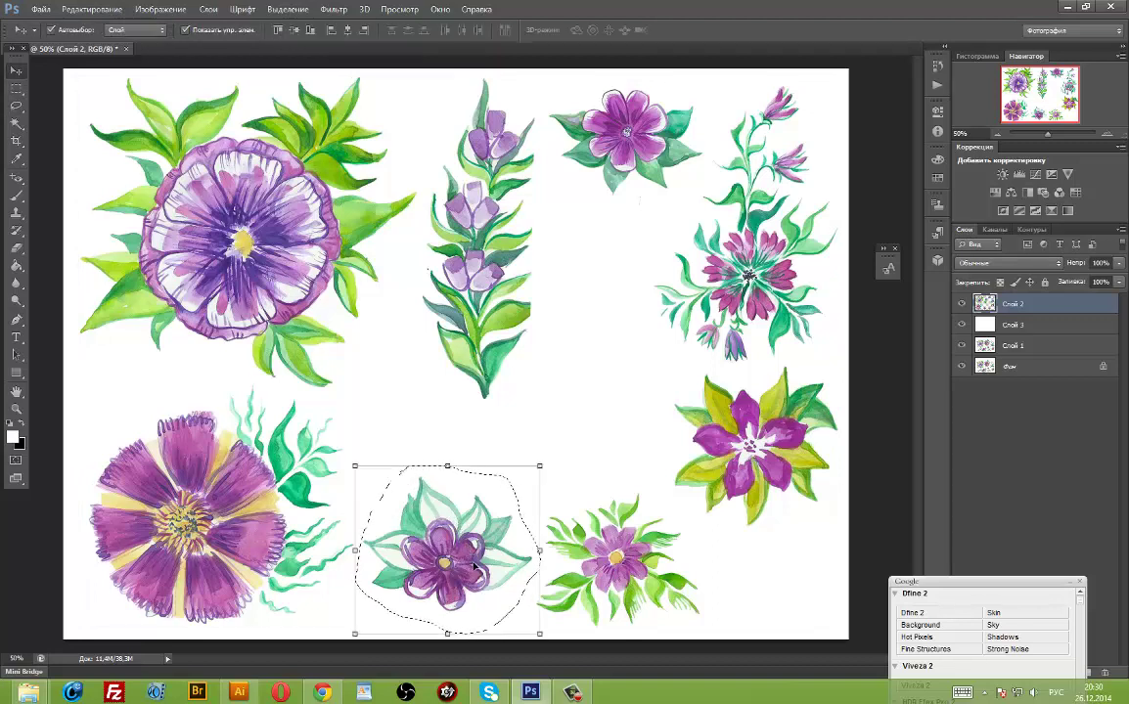
{"action": "left_click_drag", "start_coordinate": [476, 568], "coordinate": [474, 501]}
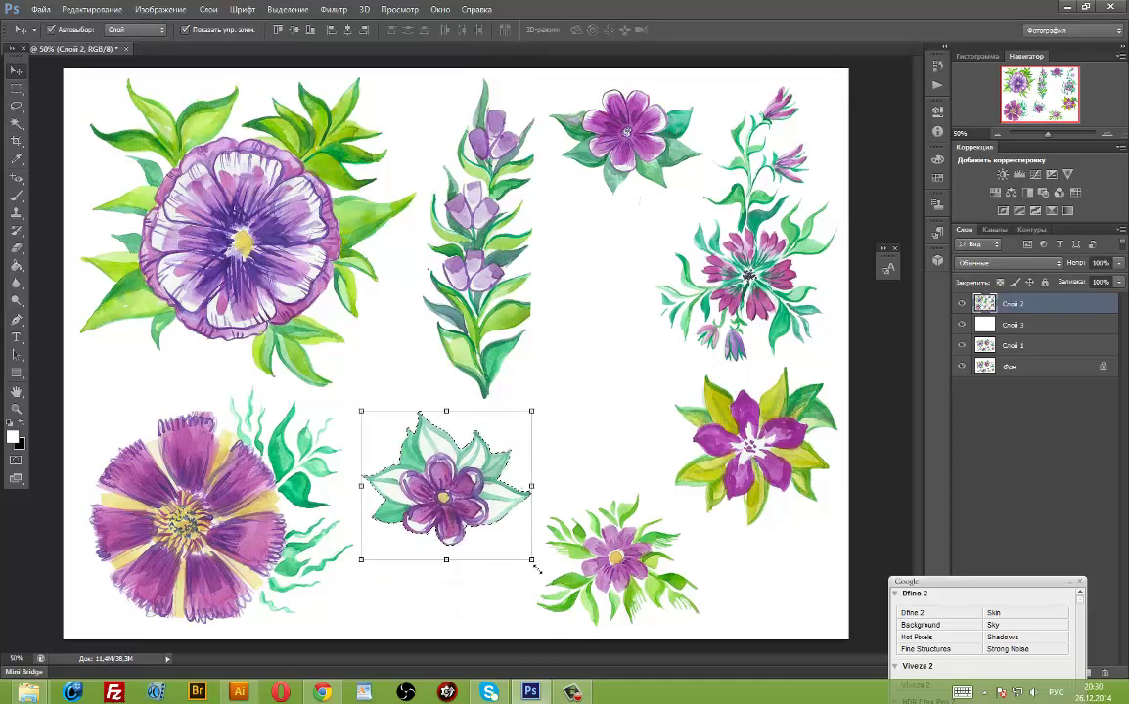
{"action": "left_click_drag", "start_coordinate": [533, 562], "coordinate": [549, 575]}
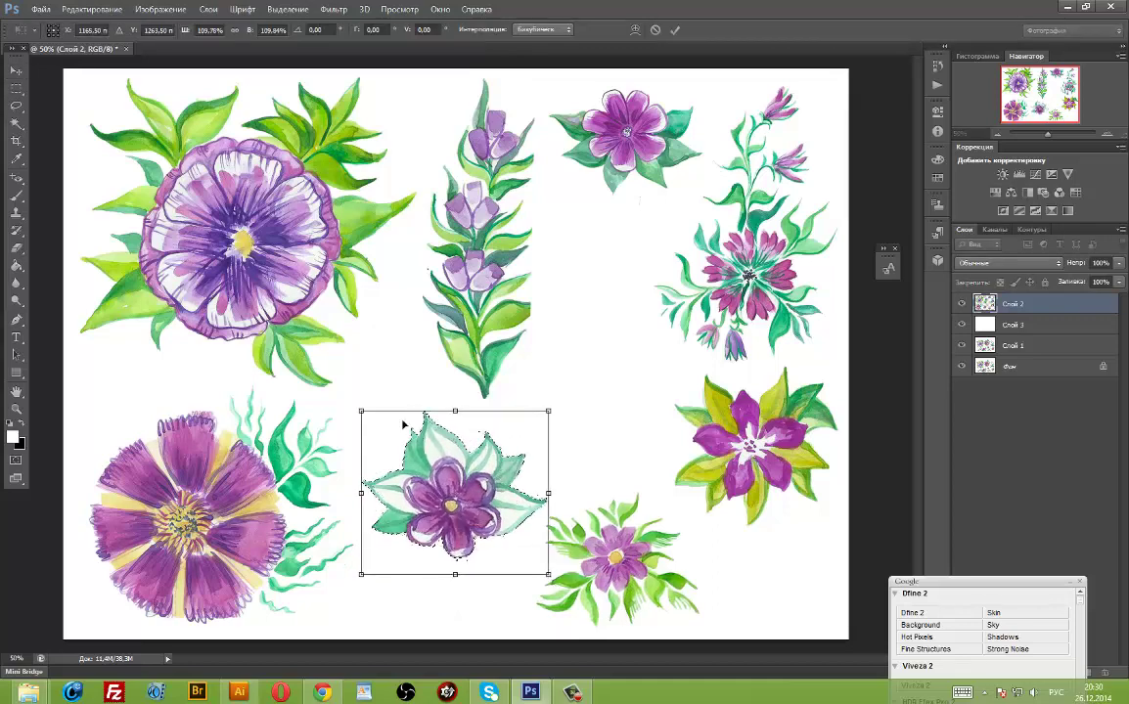
{"action": "left_click_drag", "start_coordinate": [361, 411], "coordinate": [353, 404]}
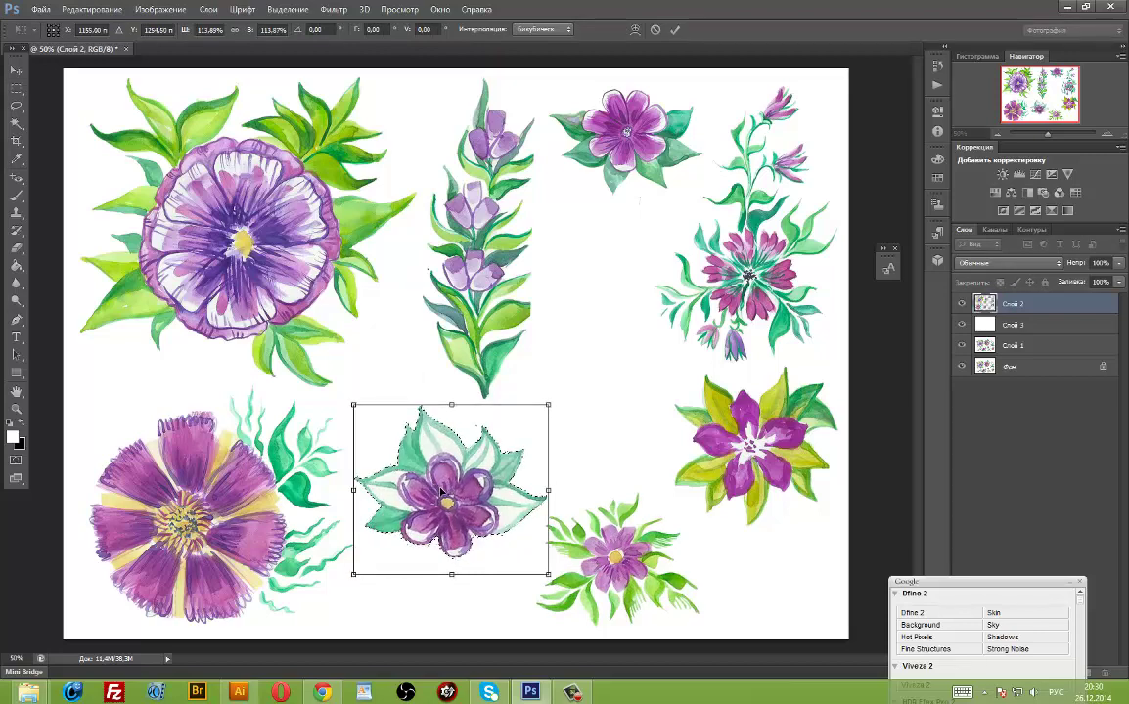
{"action": "left_click_drag", "start_coordinate": [441, 492], "coordinate": [445, 483]}
{"action": "key", "text": "Return"}
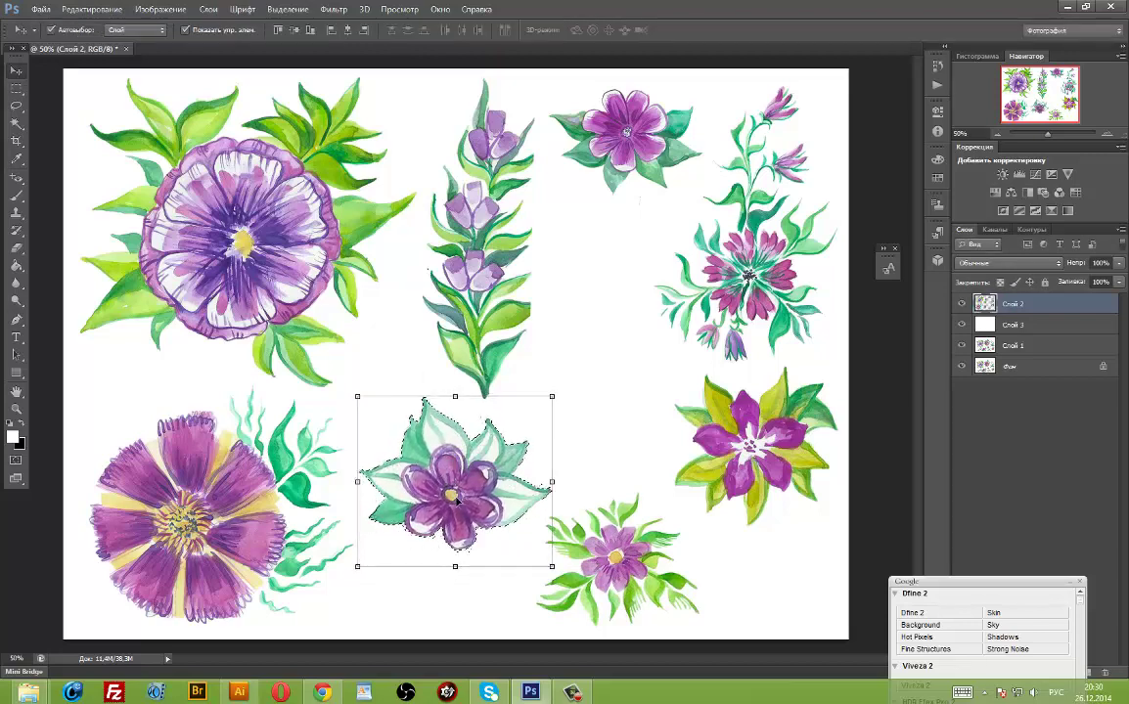
{"action": "key", "text": "ctrl+d"}
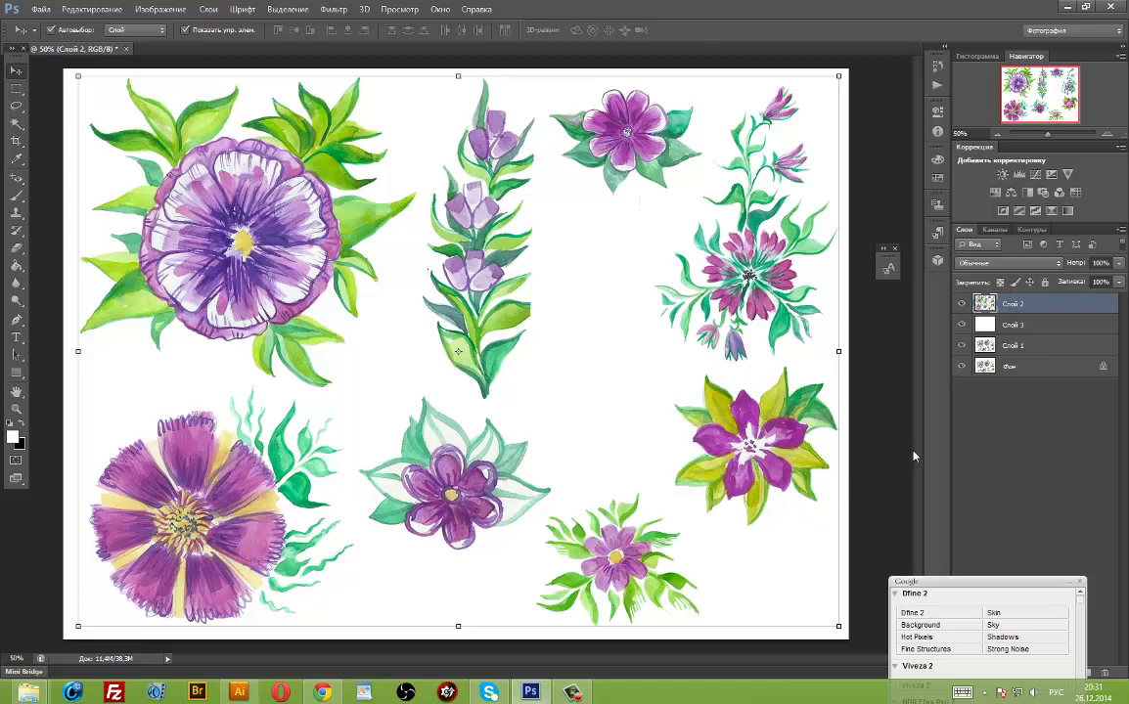
Merge the flower layer down, duplicate it, and run Filter > Topaz Labs > Topaz Clean 3.
{"action": "right_click", "coordinate": [1016, 307]}
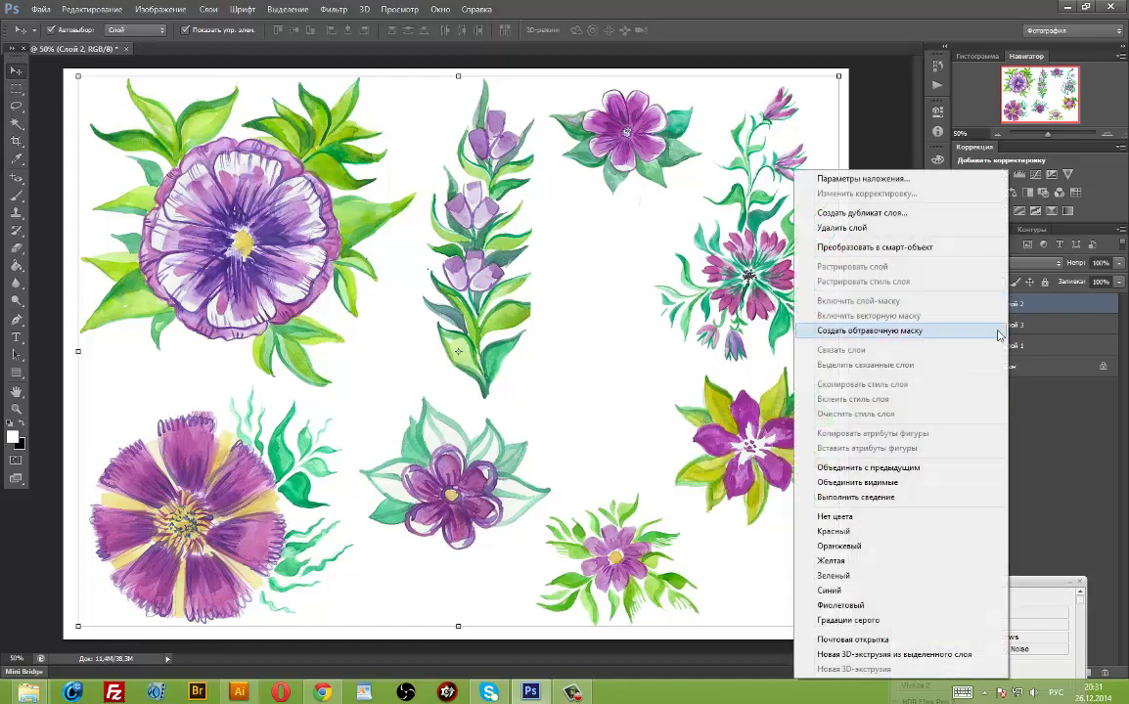
{"action": "left_click", "coordinate": [869, 469]}
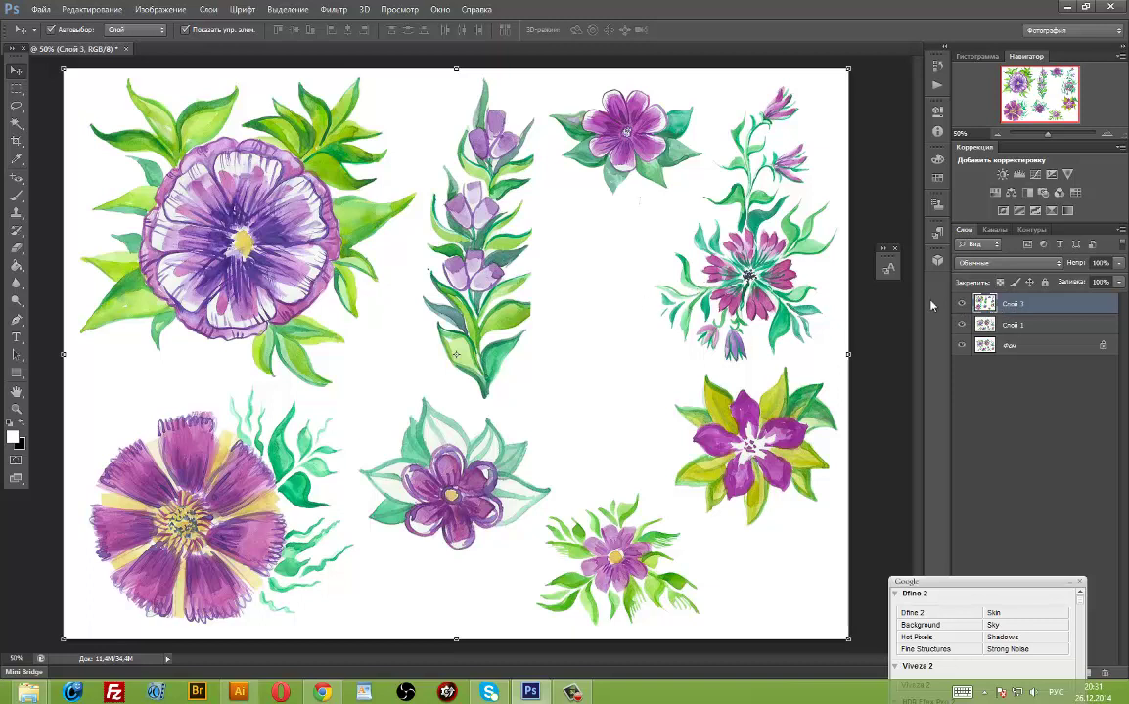
{"action": "key", "text": "ctrl+j"}
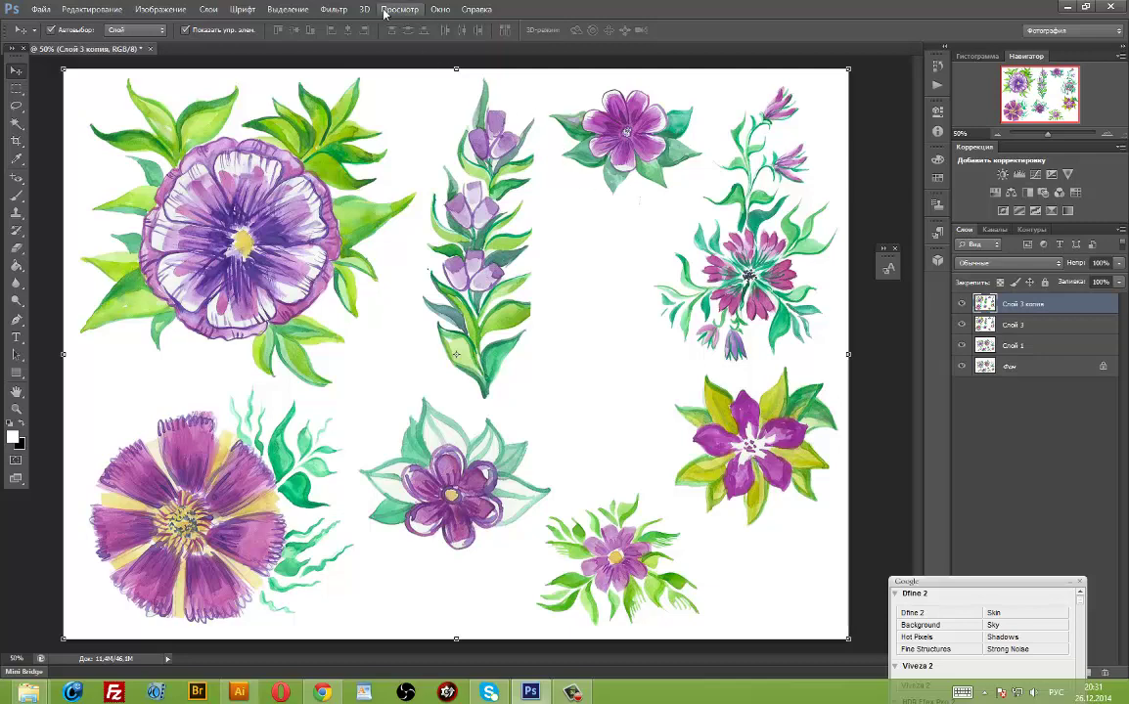
{"action": "left_click", "coordinate": [330, 10]}
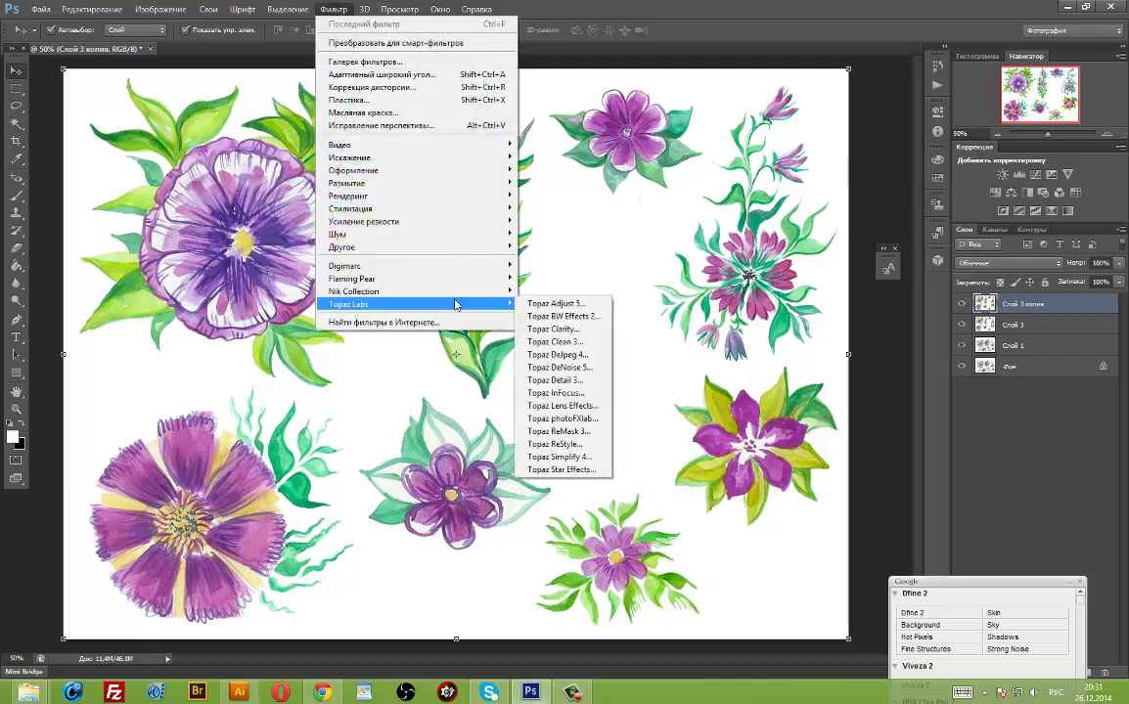
{"action": "mouse_move", "coordinate": [392, 304]}
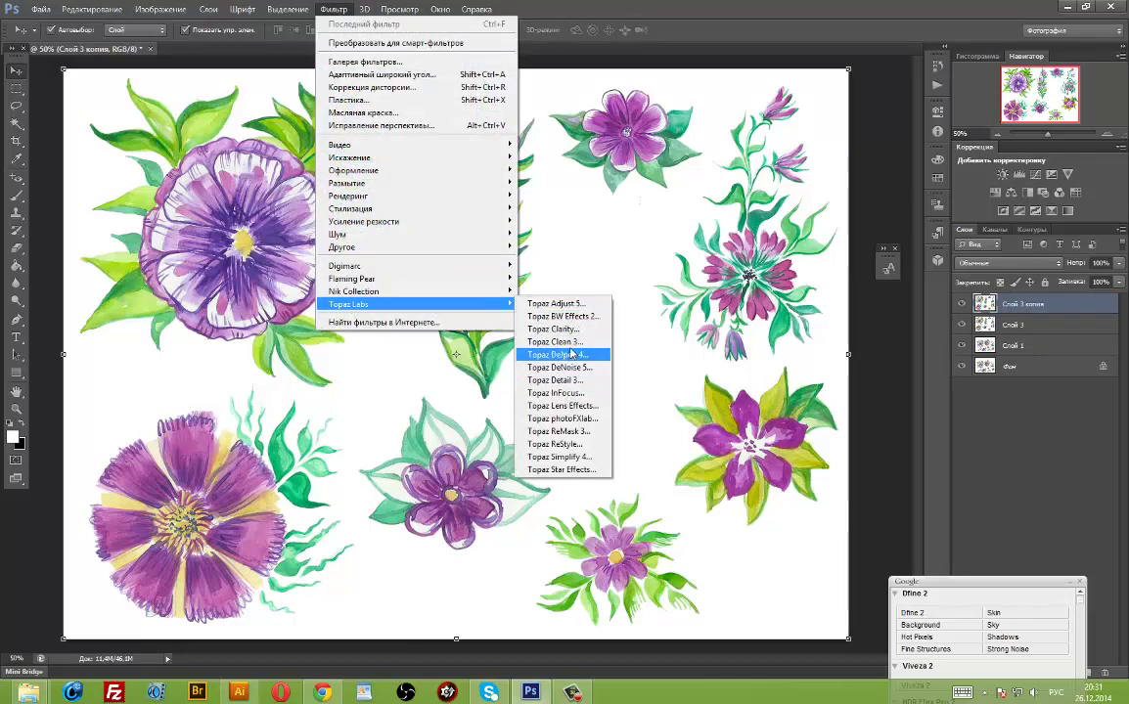
{"action": "left_click", "coordinate": [572, 346]}
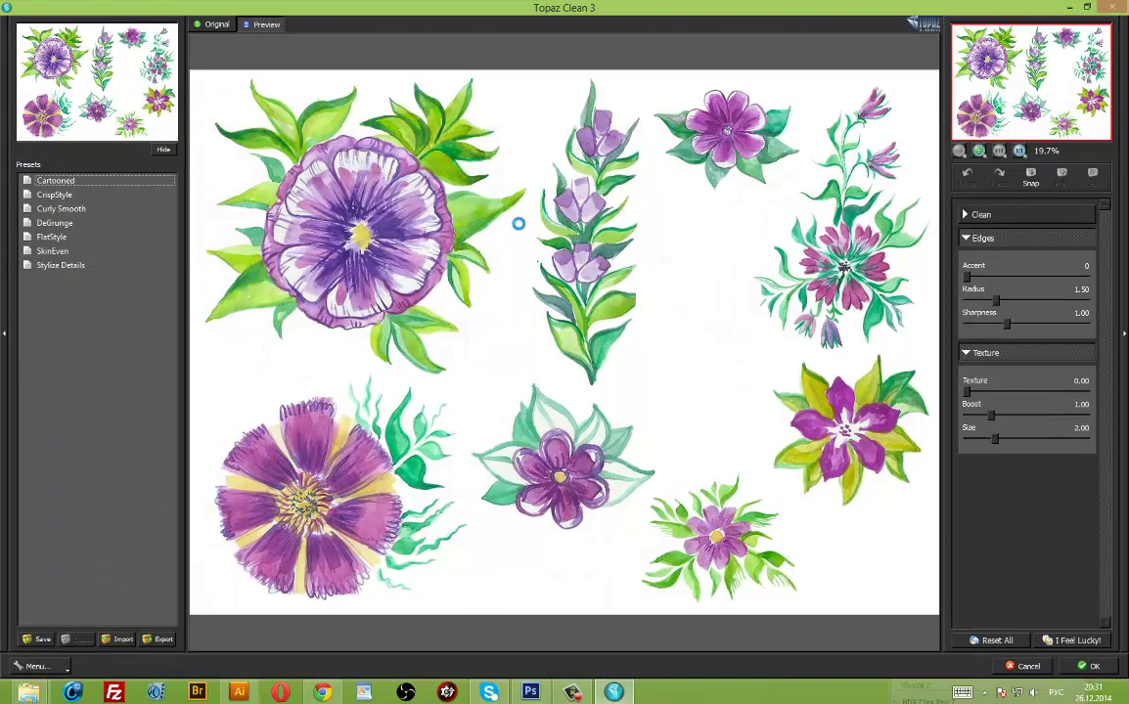
Preview at 100%, apply Topaz Clean's FlatStyle preset to the flowers, and return to Photoshop.
{"action": "left_click", "coordinate": [505, 227]}
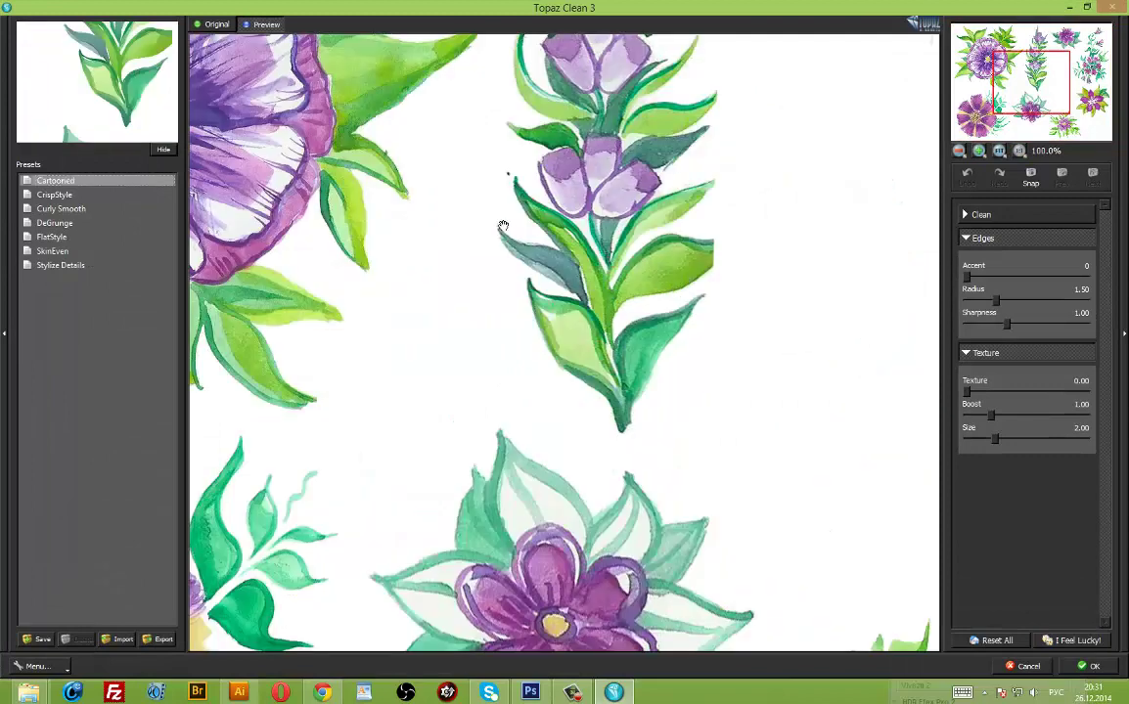
{"action": "left_click", "coordinate": [59, 238]}
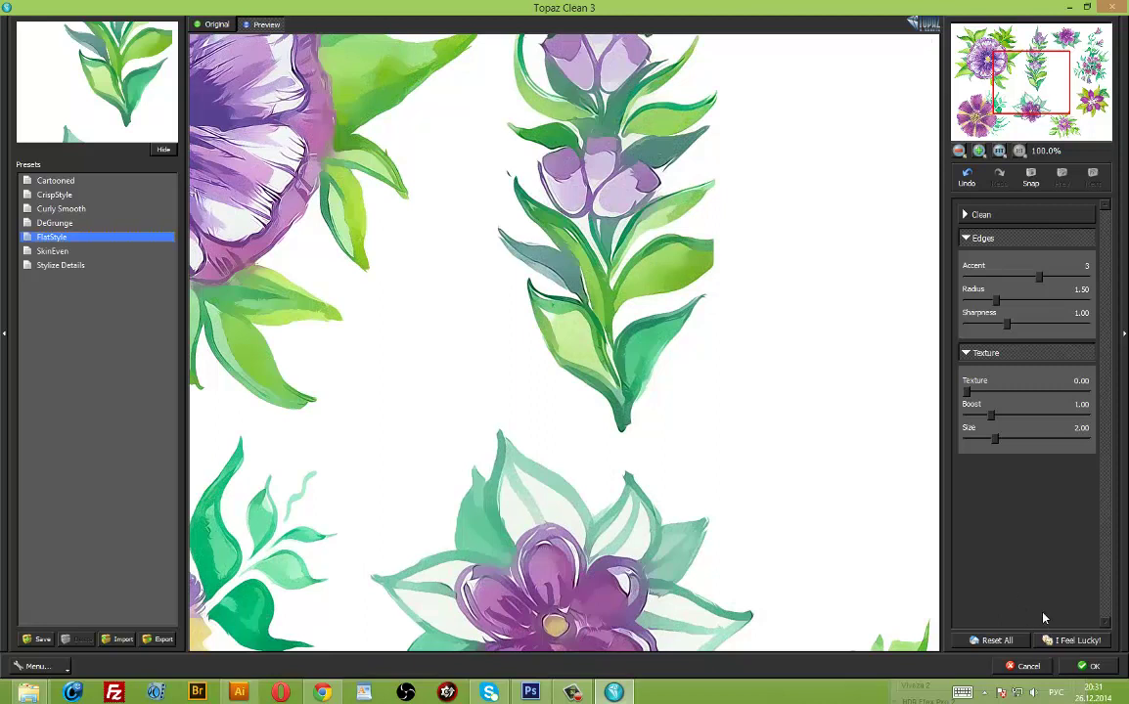
{"action": "left_click", "coordinate": [1076, 669]}
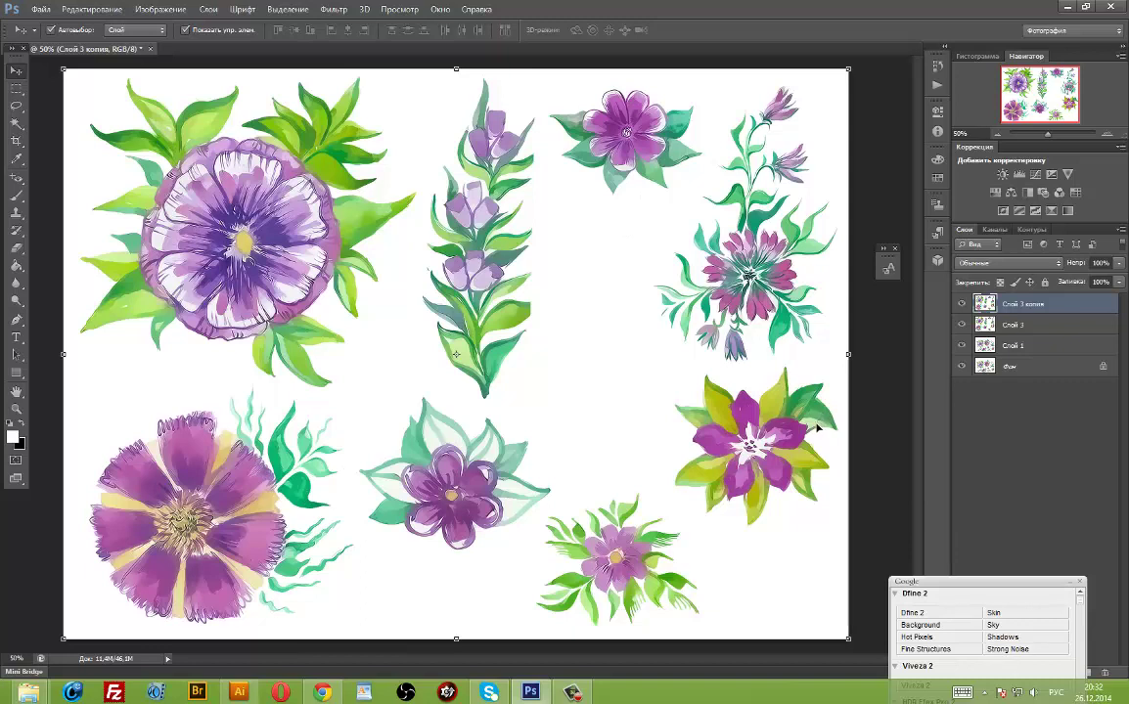
Add a white-filled layer above Слой 3, then reselect Слой 3 копия zoomed to 200%.
{"action": "left_click", "coordinate": [1013, 327]}
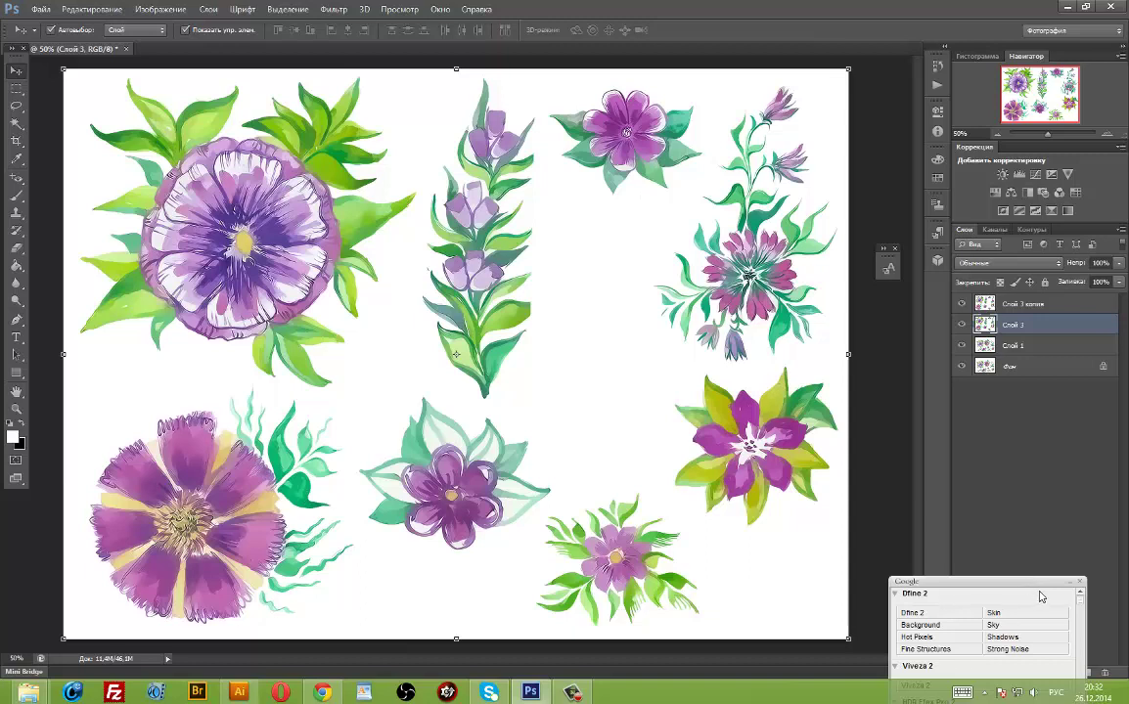
{"action": "left_click_drag", "start_coordinate": [1039, 587], "coordinate": [951, 607]}
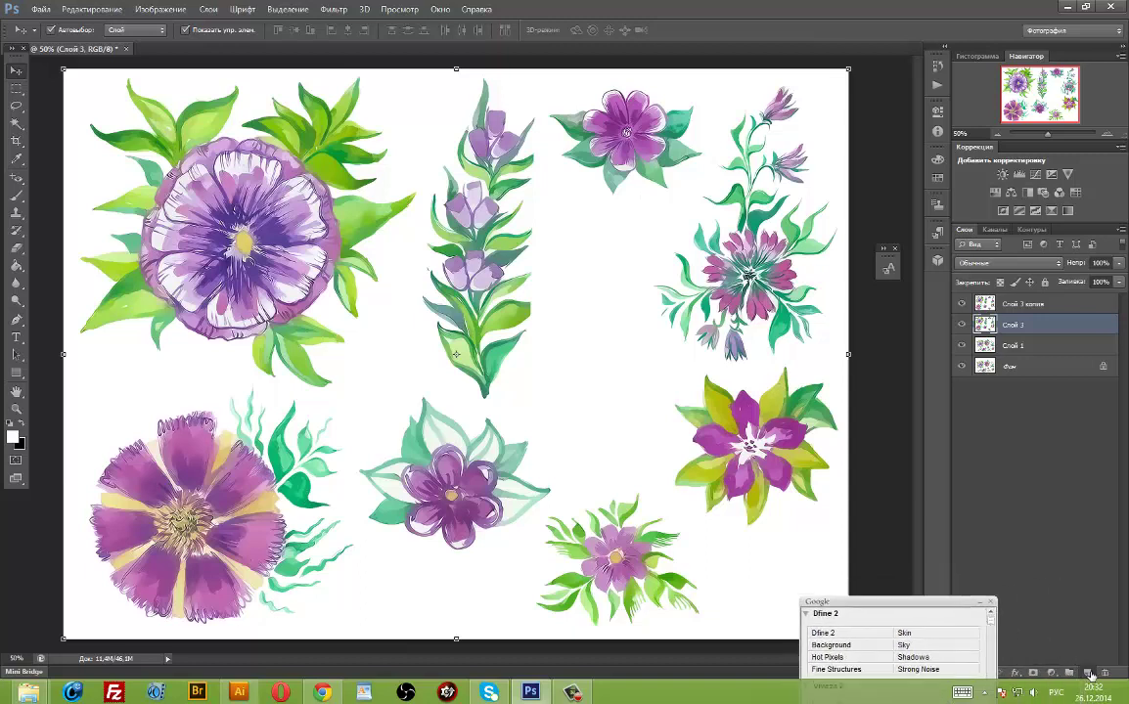
{"action": "key", "text": "ctrl+shift+alt+n"}
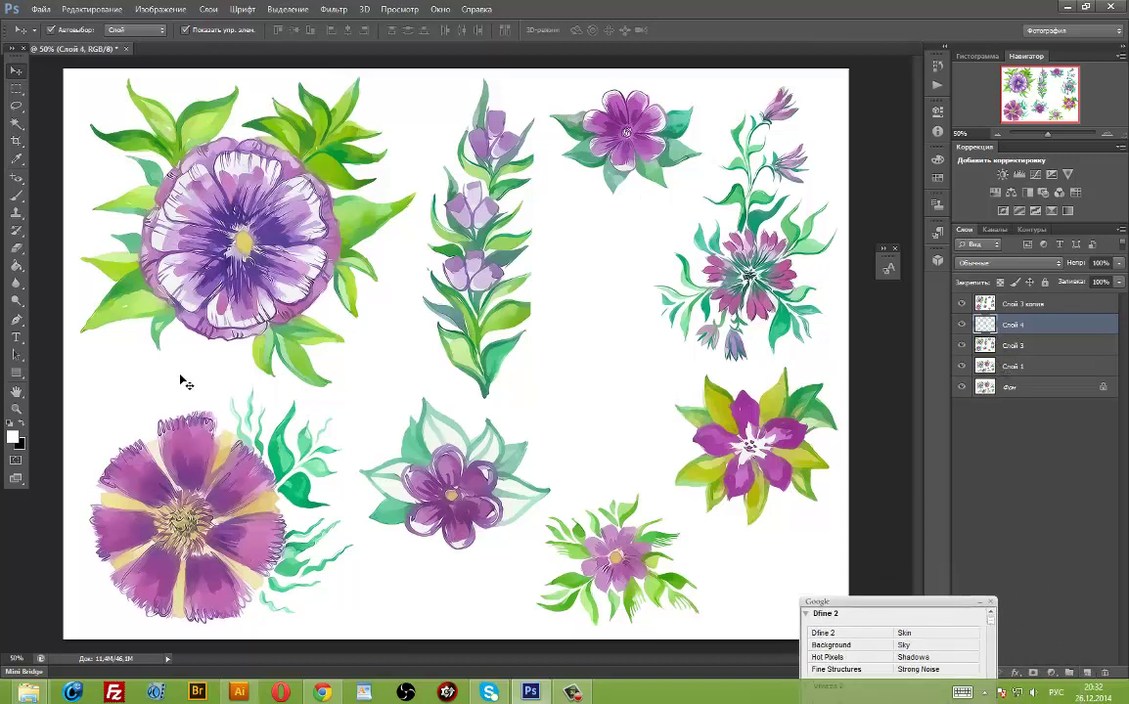
{"action": "left_click", "coordinate": [17, 266]}
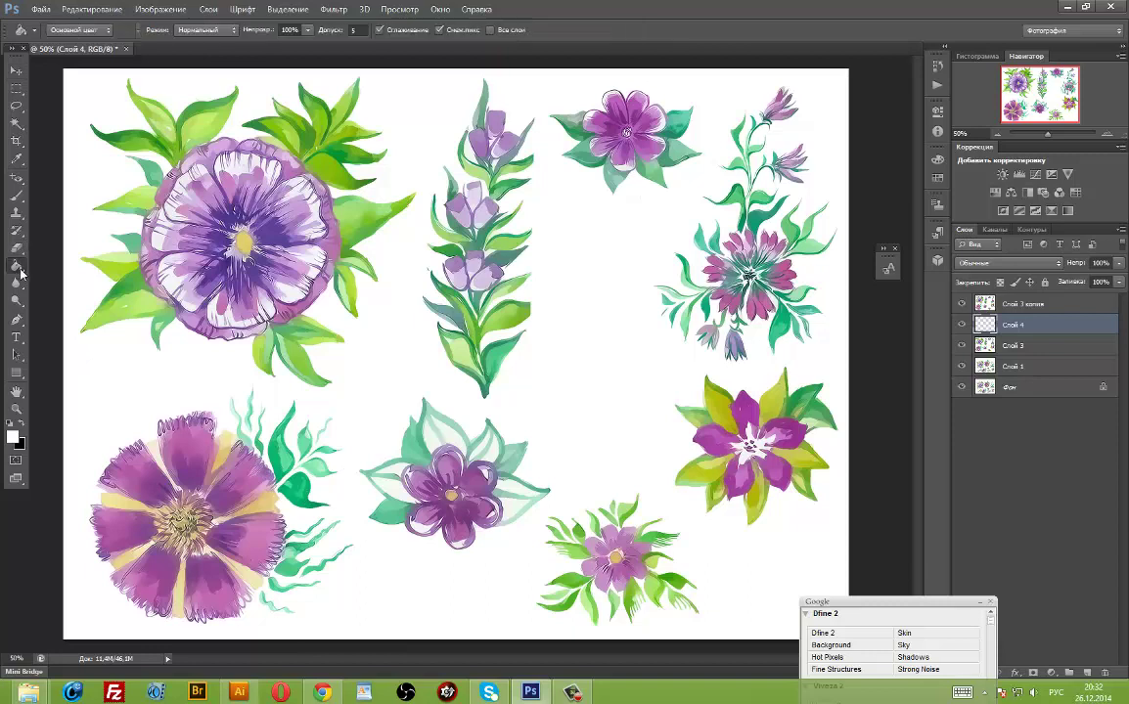
{"action": "left_click", "coordinate": [134, 401]}
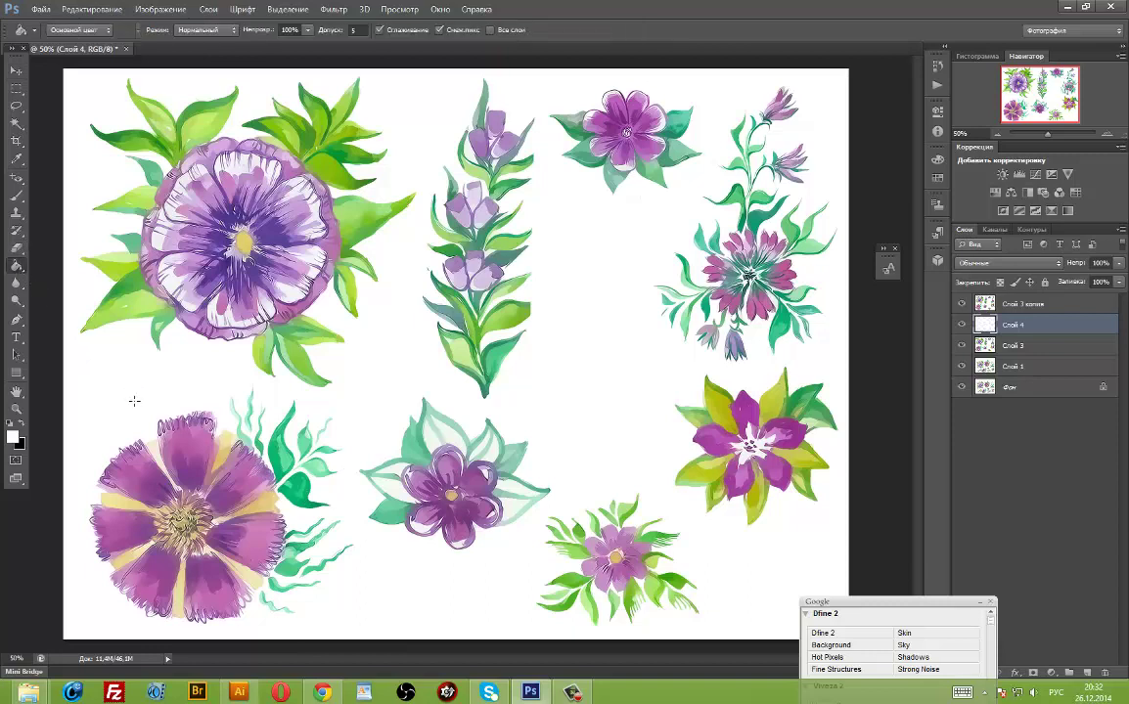
{"action": "left_click", "coordinate": [1018, 304]}
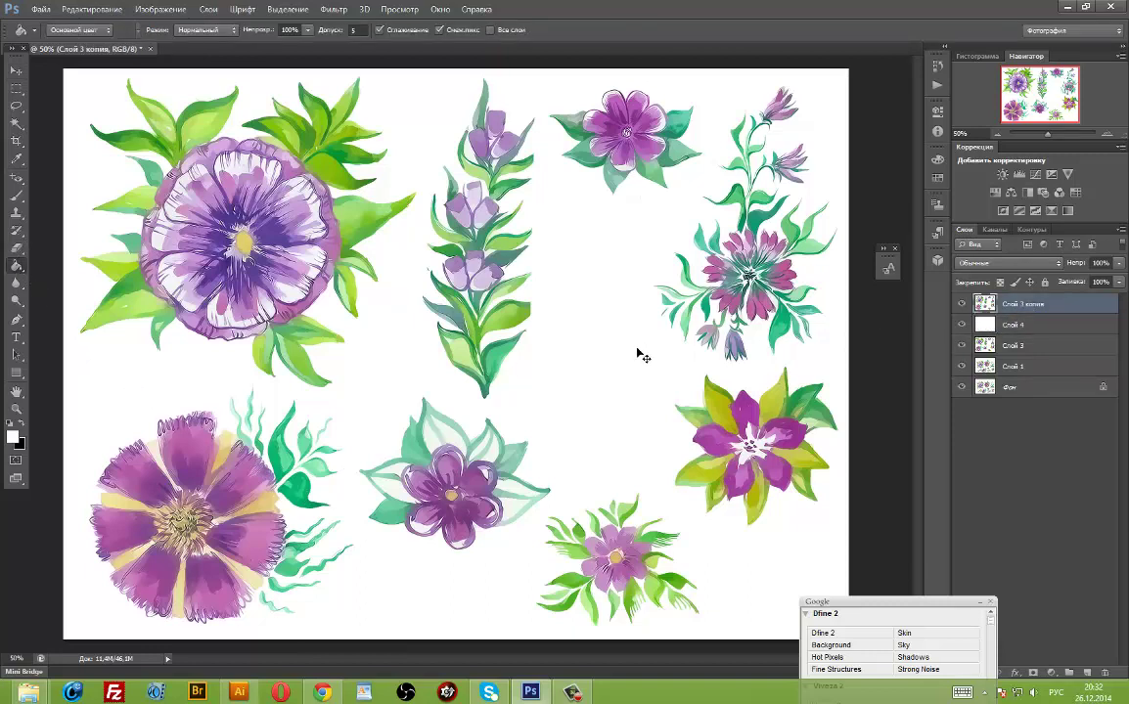
{"action": "key", "text": "ctrl+plus"}
{"action": "key", "text": "ctrl+plus"}
{"action": "key", "text": "ctrl+plus"}
Erase the small dark speck at the leaf tip with a smaller eraser brush.
{"action": "mouse_move", "coordinate": [811, 230]}
{"action": "left_mouse_down"}
{"action": "mouse_move", "coordinate": [655, 347]}
{"action": "mouse_move", "coordinate": [353, 423]}
{"action": "mouse_move", "coordinate": [274, 485]}
{"action": "left_mouse_up"}
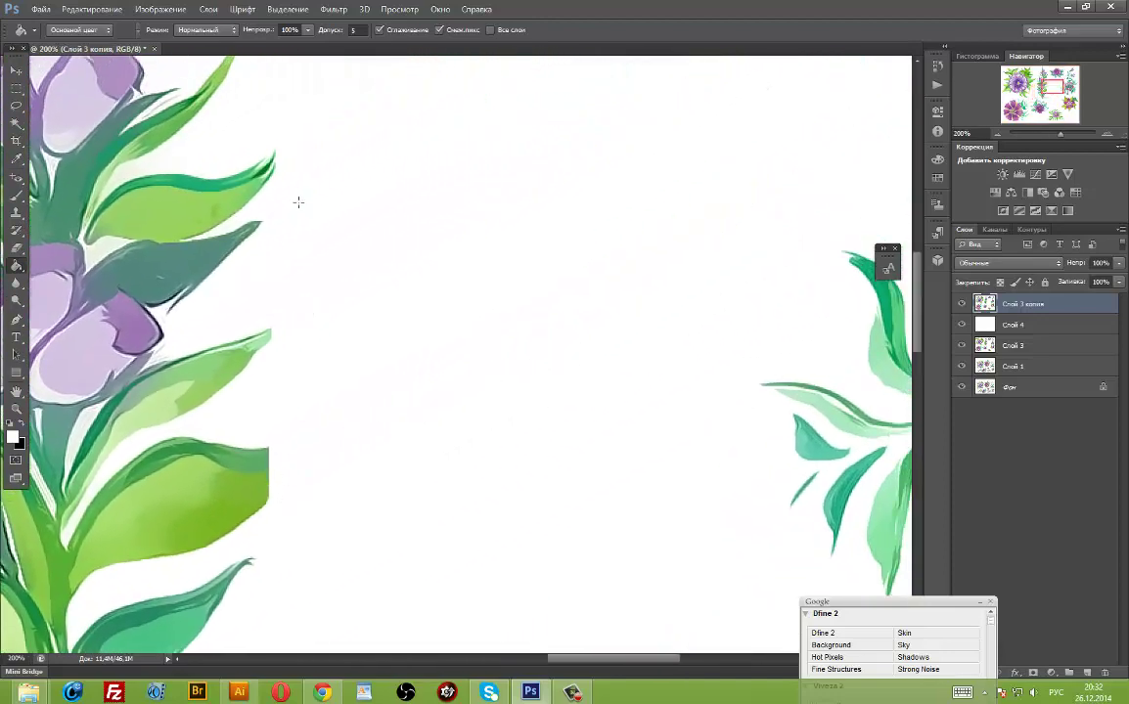
{"action": "mouse_move", "coordinate": [337, 533]}
{"action": "left_mouse_down"}
{"action": "mouse_move", "coordinate": [608, 357]}
{"action": "mouse_move", "coordinate": [653, 362]}
{"action": "left_mouse_up"}
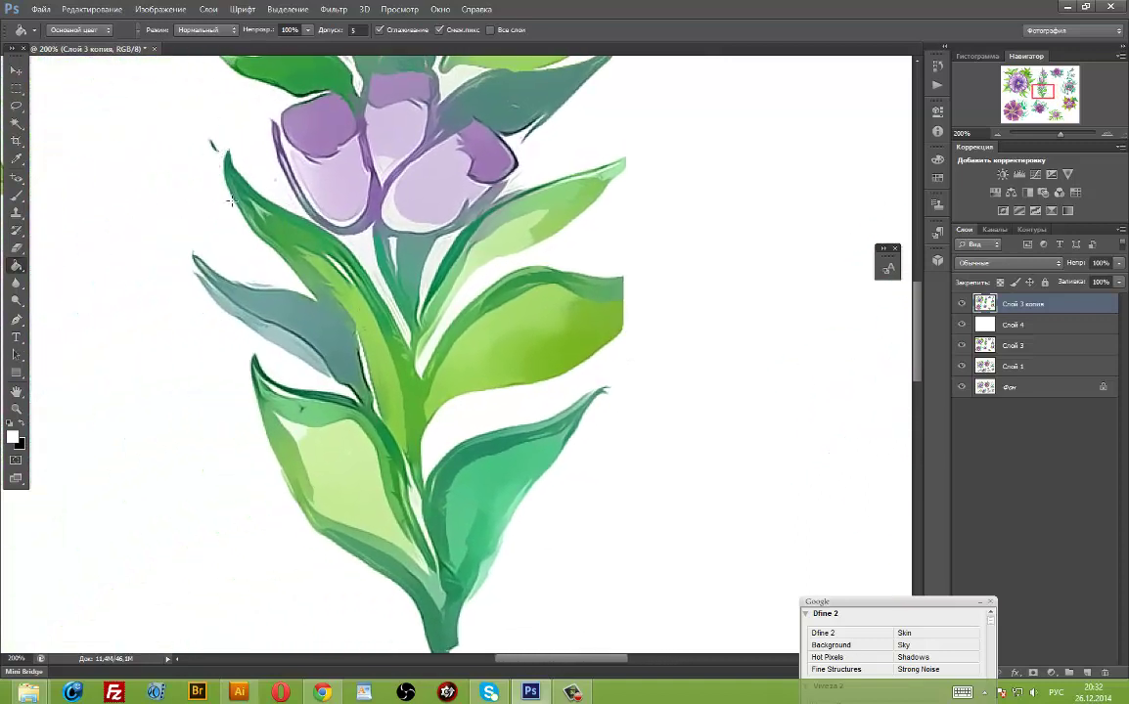
{"action": "left_click", "coordinate": [15, 248]}
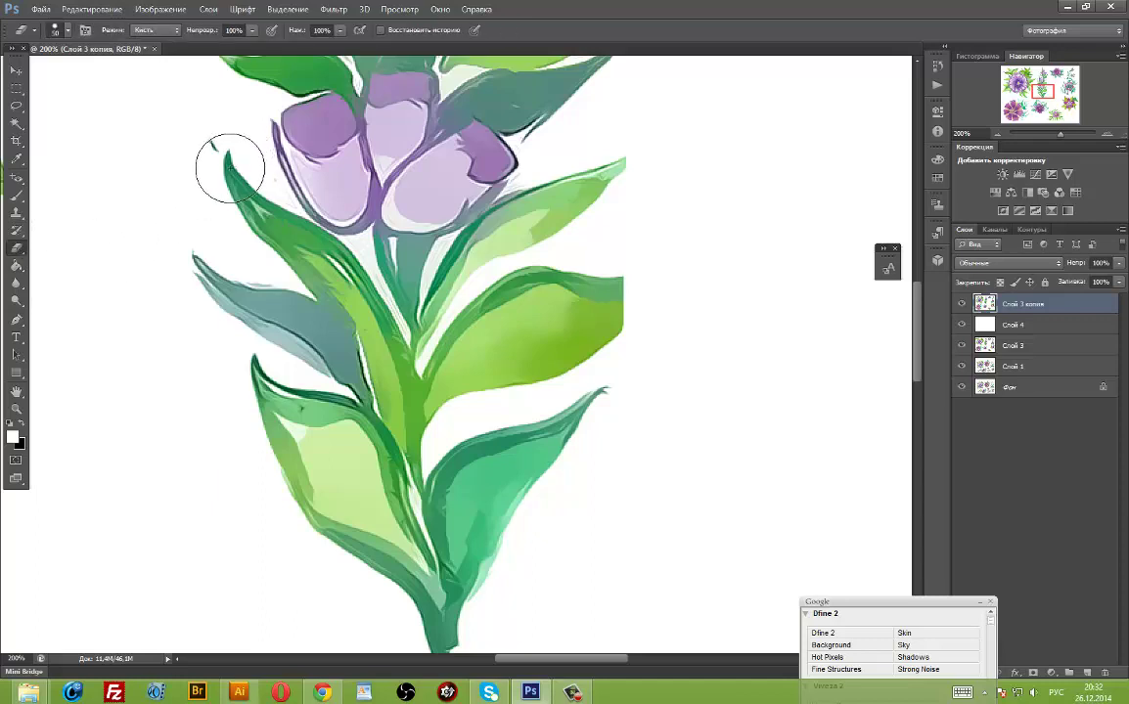
{"action": "key", "text": "bracketleft"}
{"action": "key", "text": "bracketleft"}
{"action": "left_click_drag", "start_coordinate": [215, 160], "coordinate": [220, 155]}
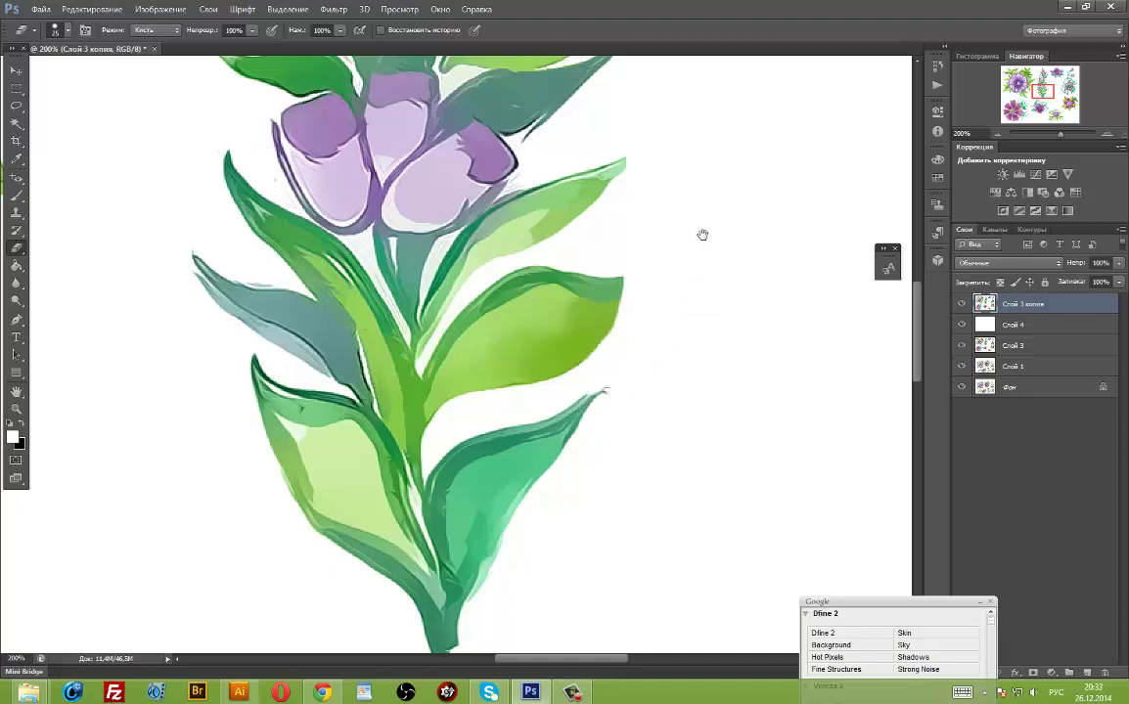
Merge Слой 3 копия down onto the white layer and drag the image into Illustrator.
{"action": "left_click_drag", "start_coordinate": [700, 239], "coordinate": [561, 602]}
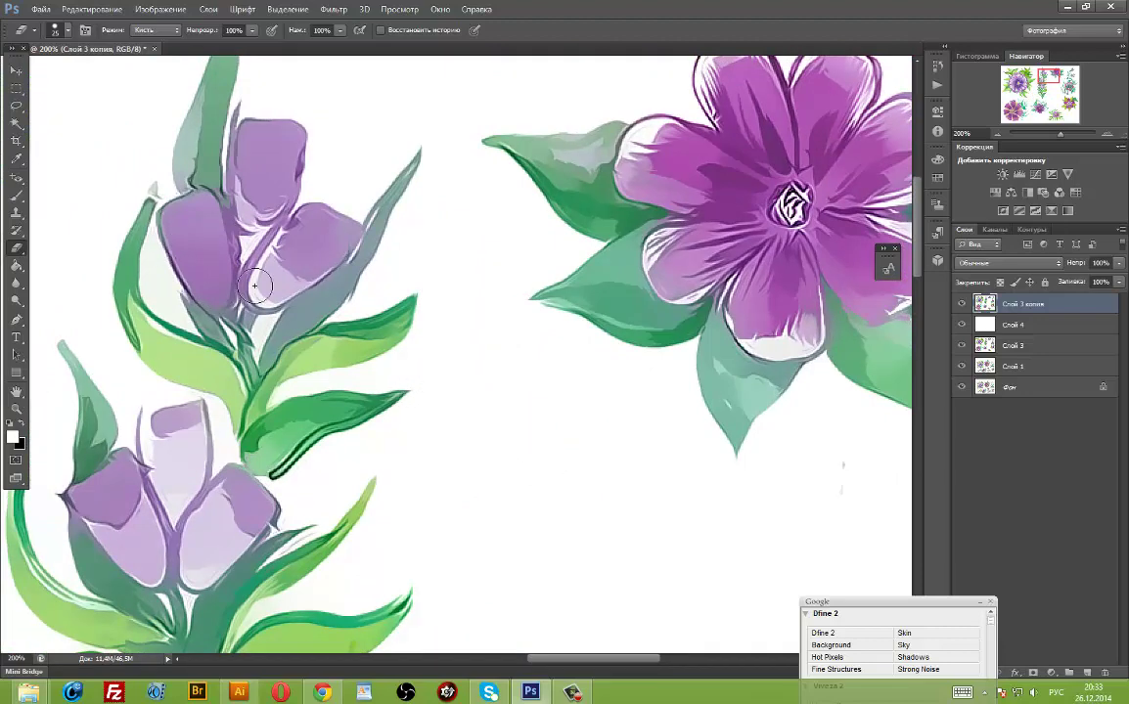
{"action": "key", "text": "ctrl+minus"}
{"action": "key", "text": "ctrl+minus"}
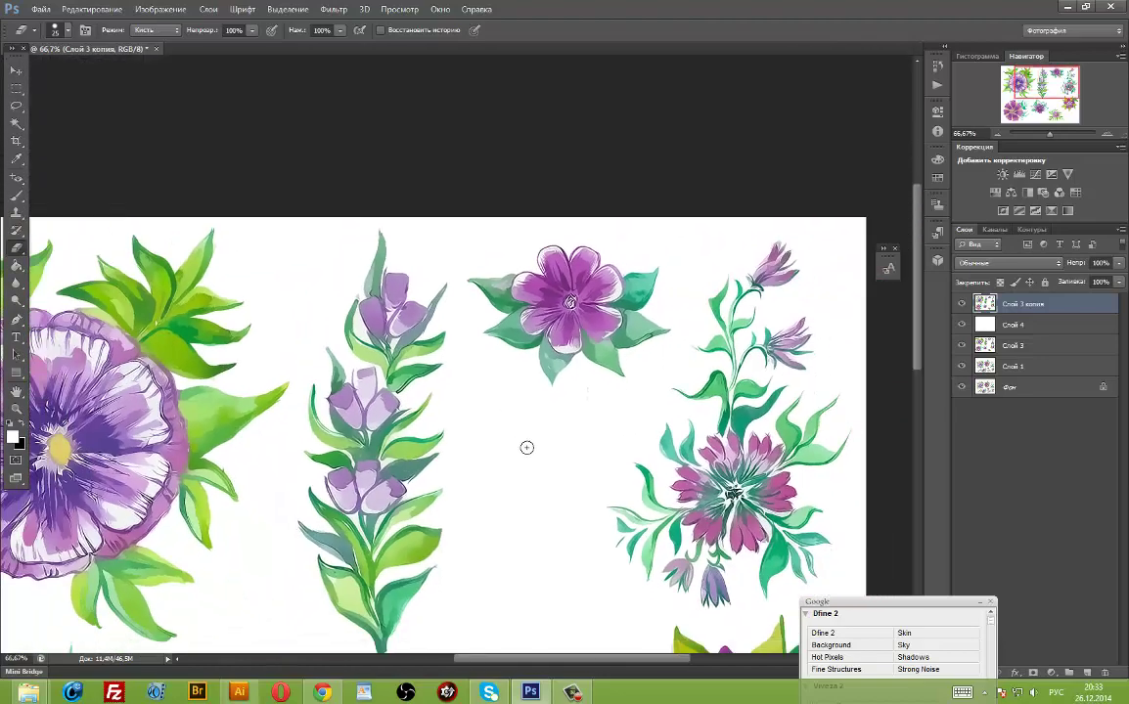
{"action": "mouse_move", "coordinate": [513, 567]}
{"action": "left_mouse_down"}
{"action": "mouse_move", "coordinate": [548, 414]}
{"action": "mouse_move", "coordinate": [539, 383]}
{"action": "left_mouse_up"}
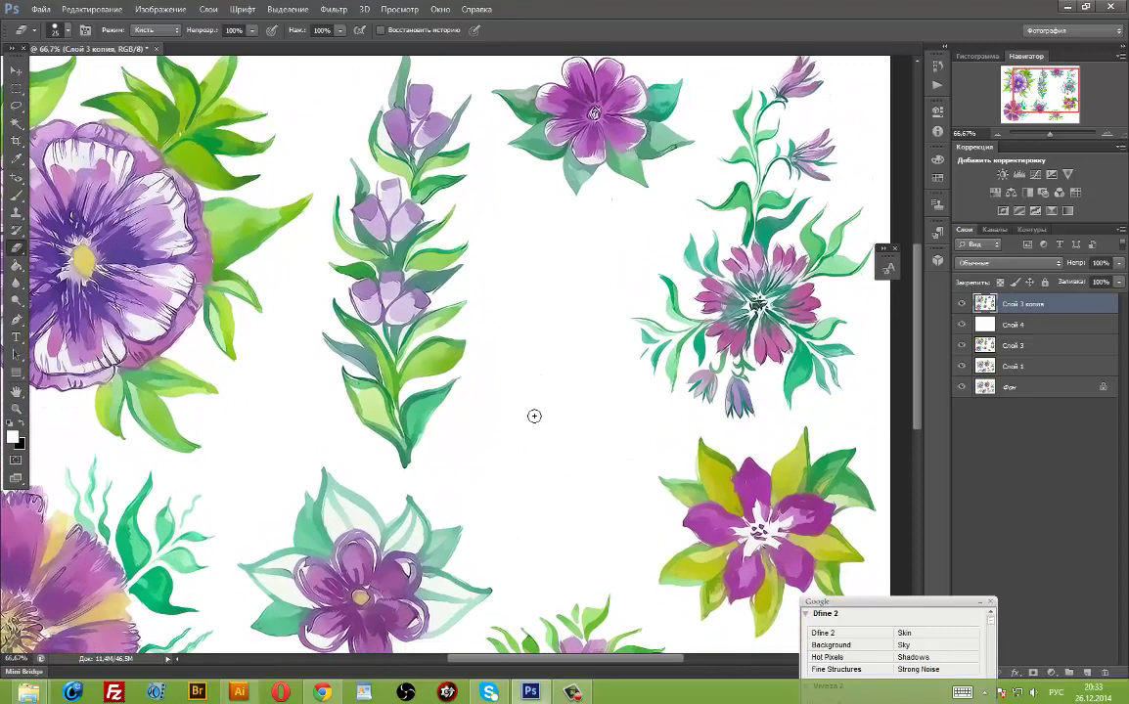
{"action": "key", "text": "ctrl+minus"}
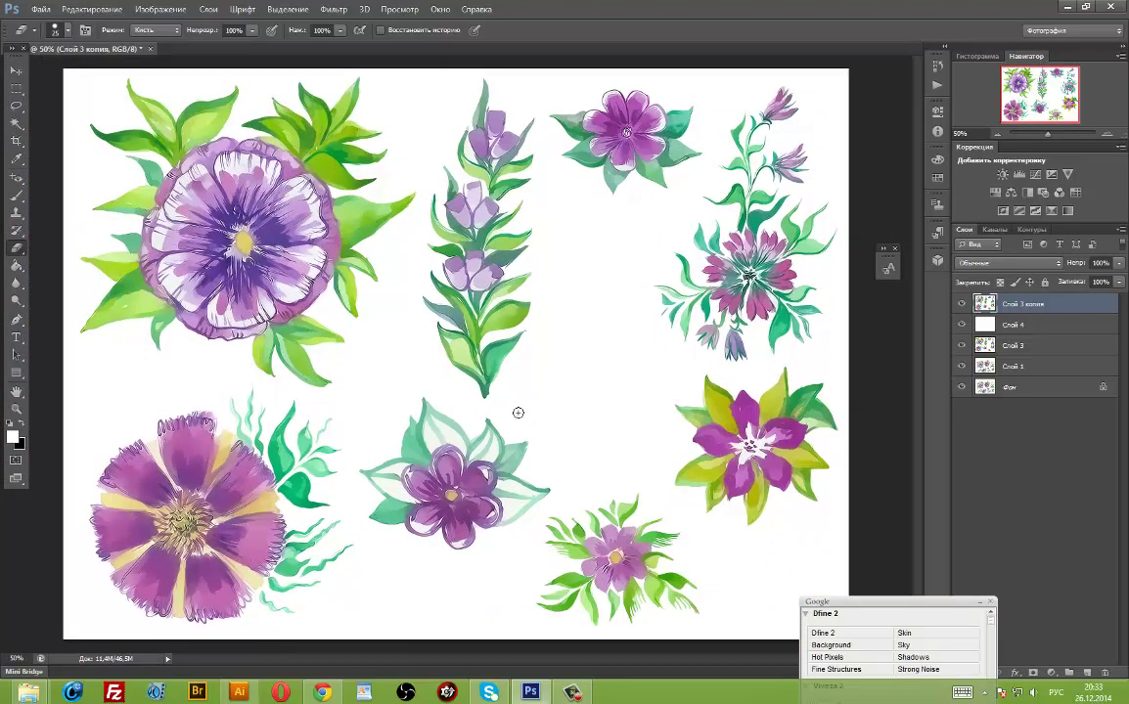
{"action": "right_click", "coordinate": [1035, 308]}
{"action": "left_click", "coordinate": [910, 466]}
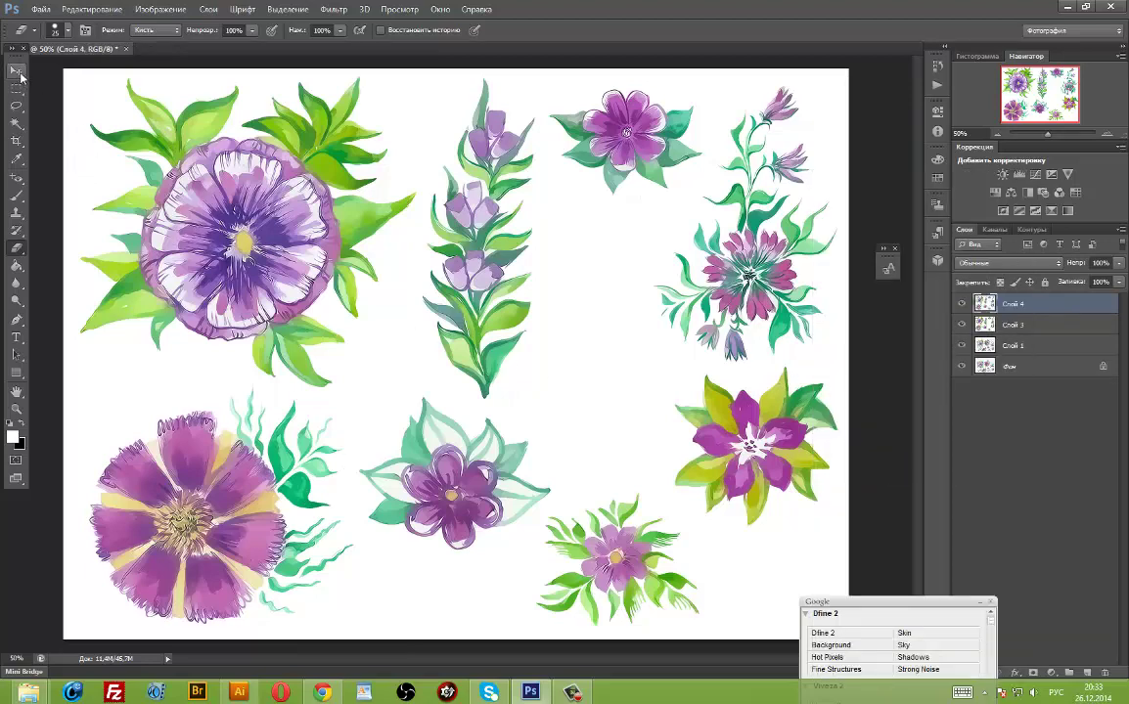
{"action": "key", "text": "v"}
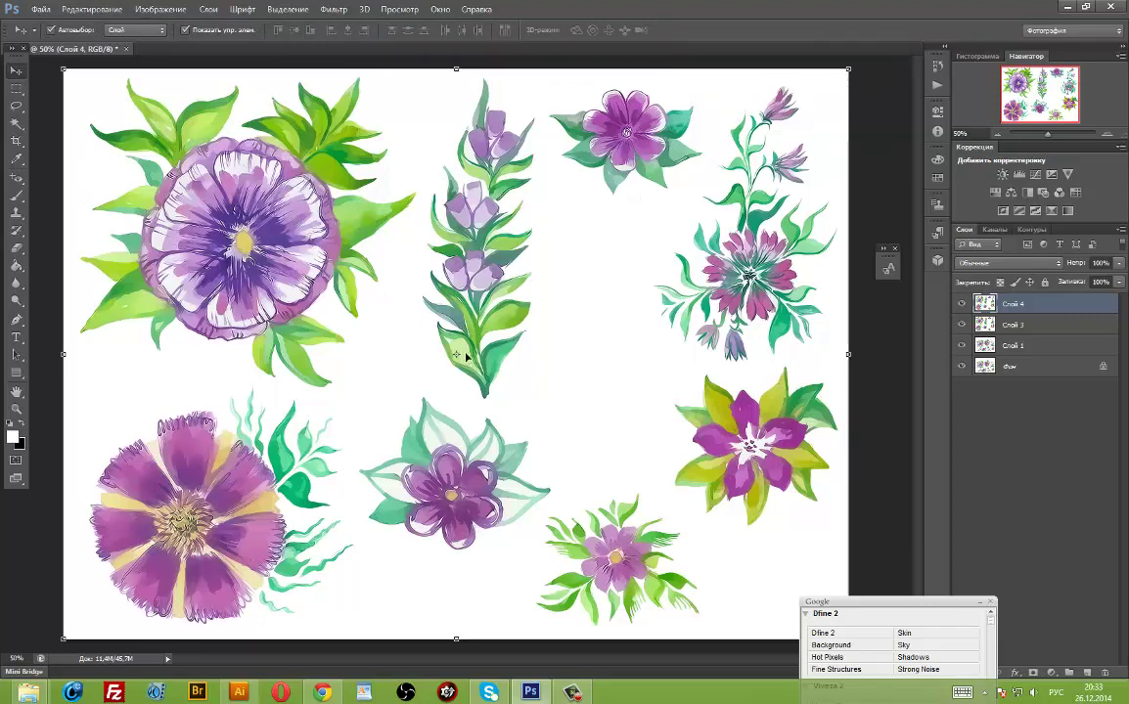
{"action": "left_click_drag", "start_coordinate": [445, 372], "coordinate": [285, 629]}
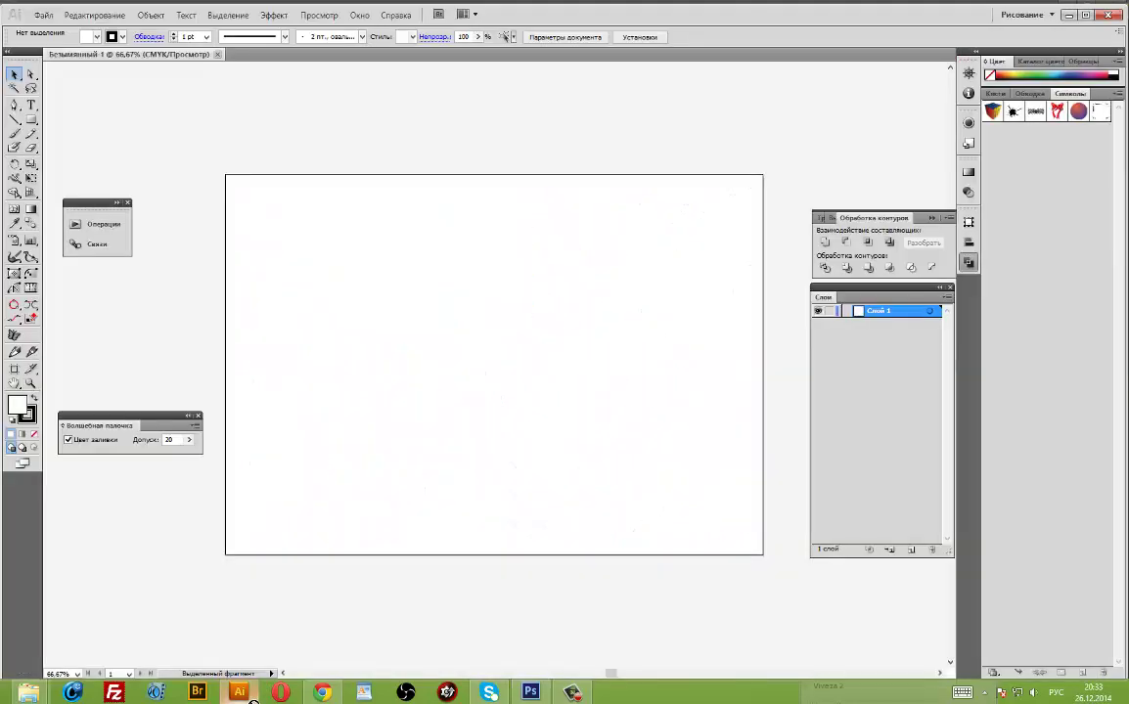
Drop the flower image onto the artboard and centre it horizontally and vertically.
{"action": "left_click", "coordinate": [448, 362]}
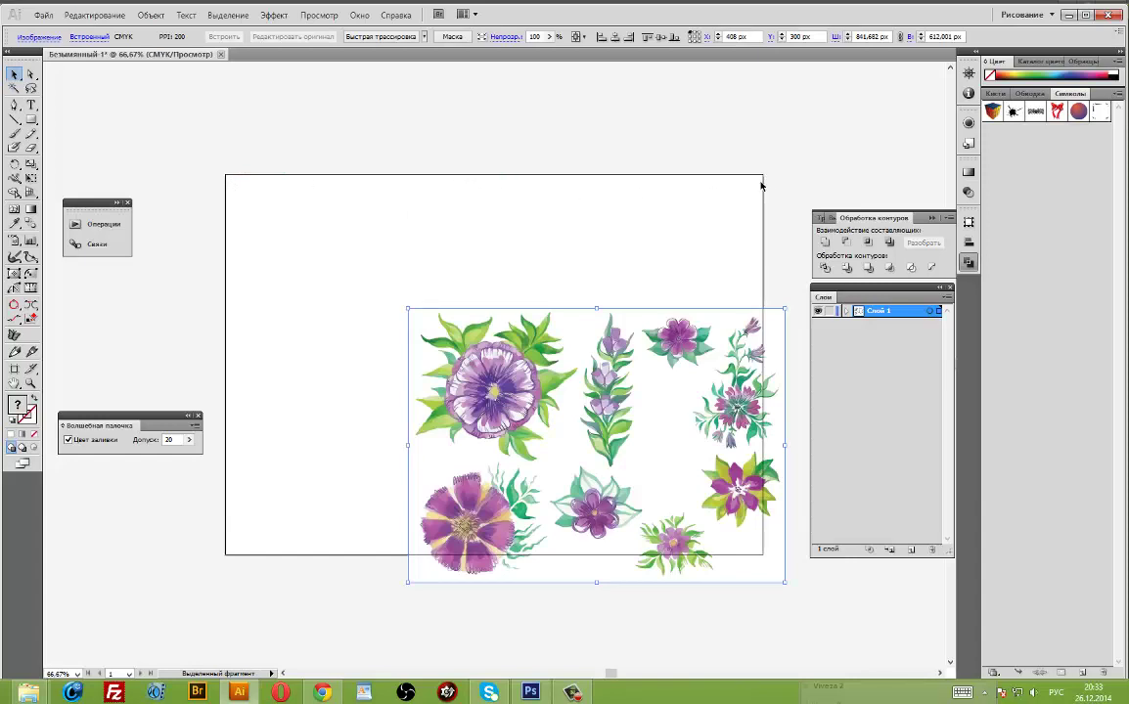
{"action": "left_click", "coordinate": [615, 37]}
{"action": "left_click", "coordinate": [660, 37]}
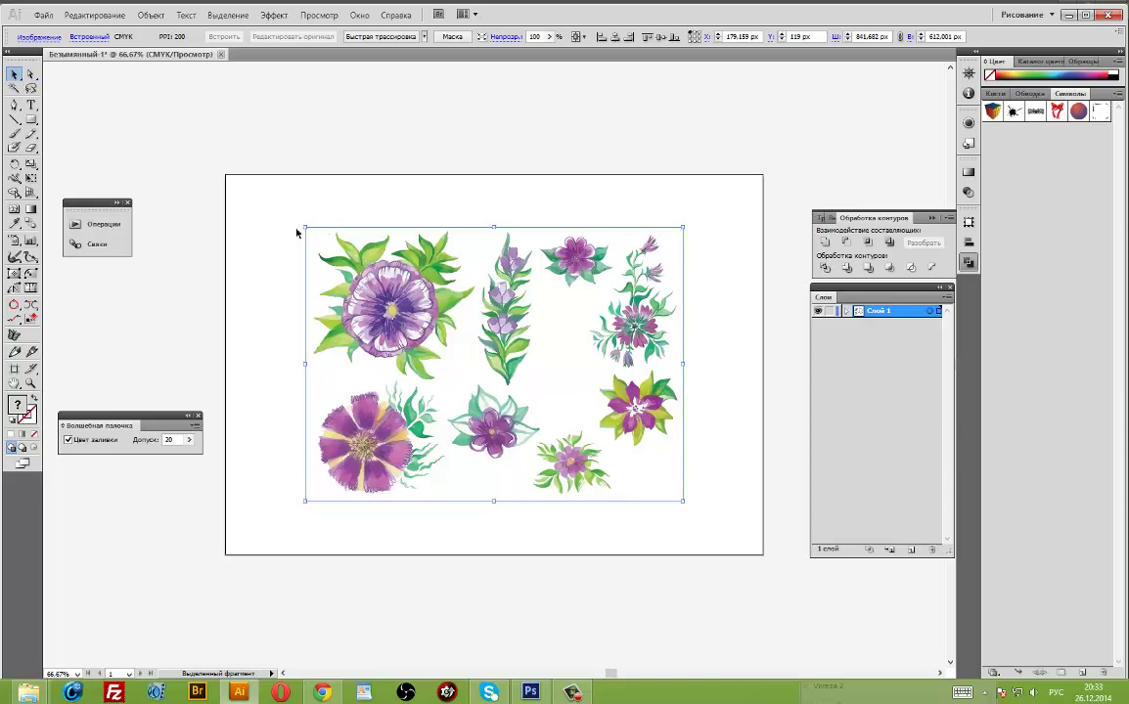
Enlarge the image to about 1135 × 826 px, re-centre it, and pick a tracing preset.
{"action": "mouse_move", "coordinate": [306, 227]}
{"action": "left_mouse_down"}
{"action": "mouse_move", "coordinate": [271, 178]}
{"action": "mouse_move", "coordinate": [241, 180]}
{"action": "left_mouse_up"}
{"action": "left_click_drag", "start_coordinate": [683, 502], "coordinate": [745, 549]}
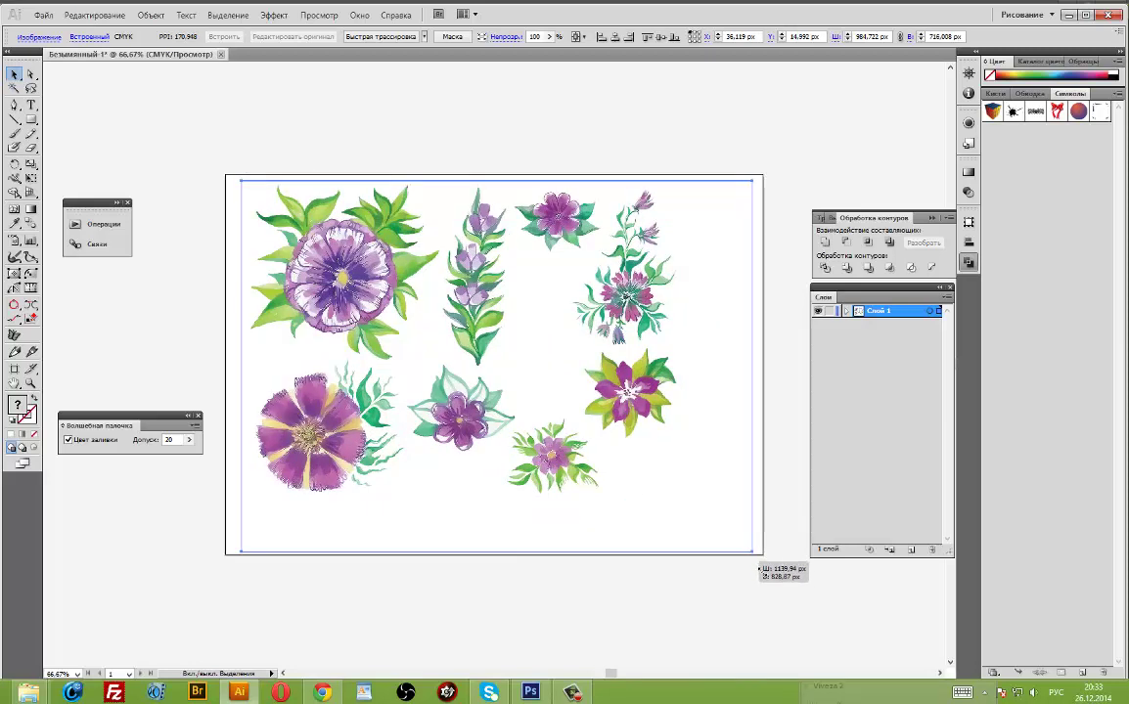
{"action": "left_click_drag", "start_coordinate": [745, 551], "coordinate": [750, 551]}
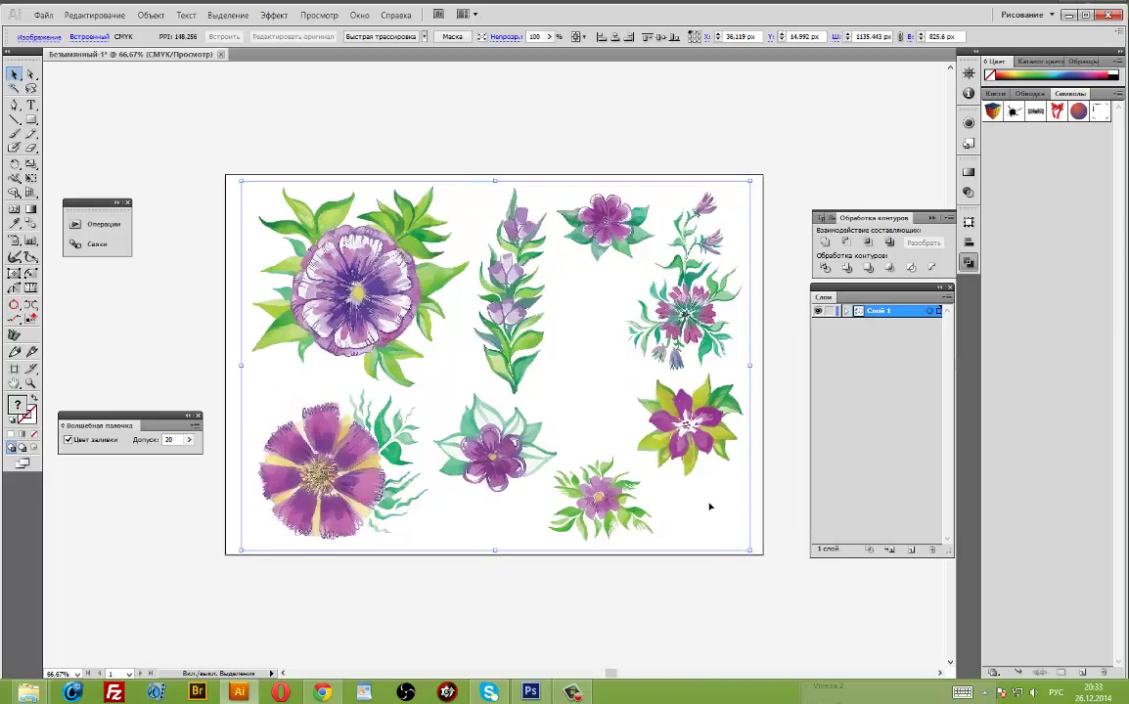
{"action": "left_click", "coordinate": [614, 36]}
{"action": "left_click", "coordinate": [662, 36]}
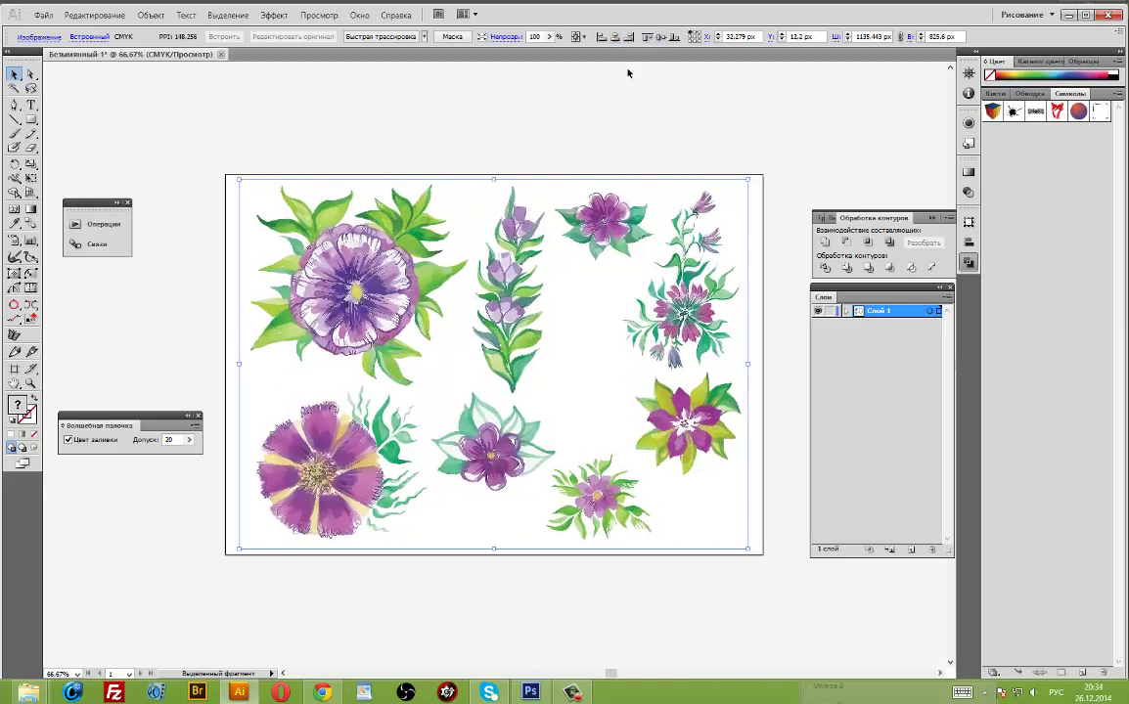
{"action": "left_click", "coordinate": [424, 37]}
Trace the image with the акварель tracing style and Ignore White enabled.
{"action": "left_click", "coordinate": [486, 328]}
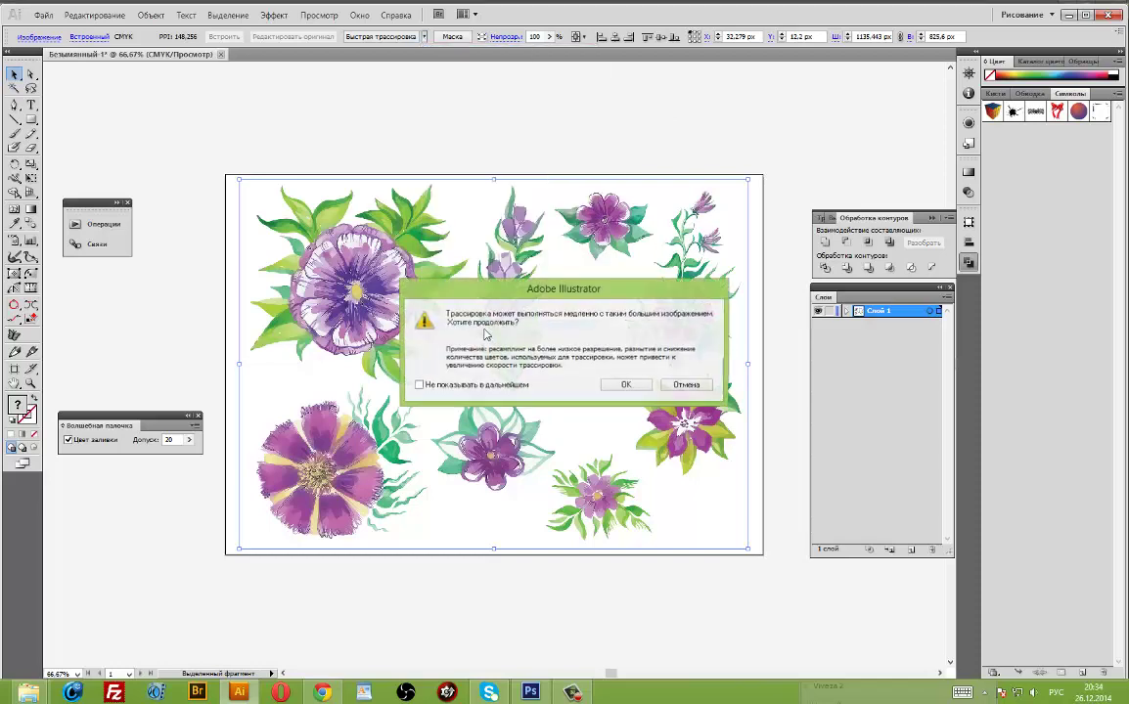
{"action": "left_click", "coordinate": [609, 384]}
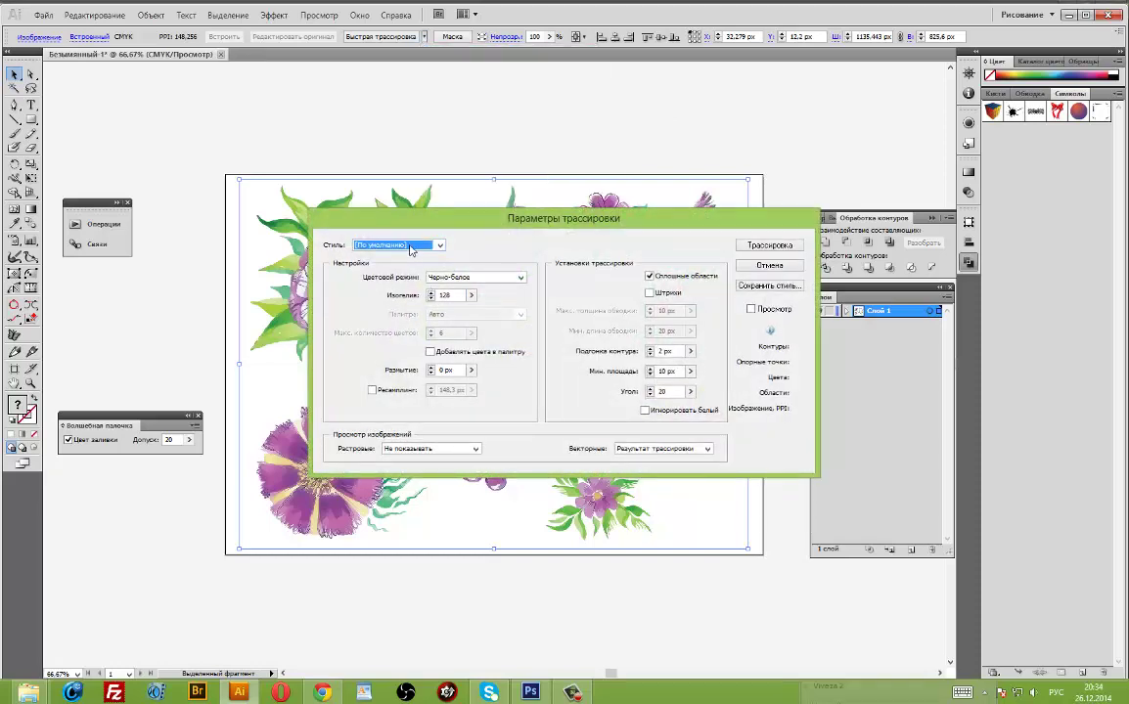
{"action": "left_click", "coordinate": [439, 246]}
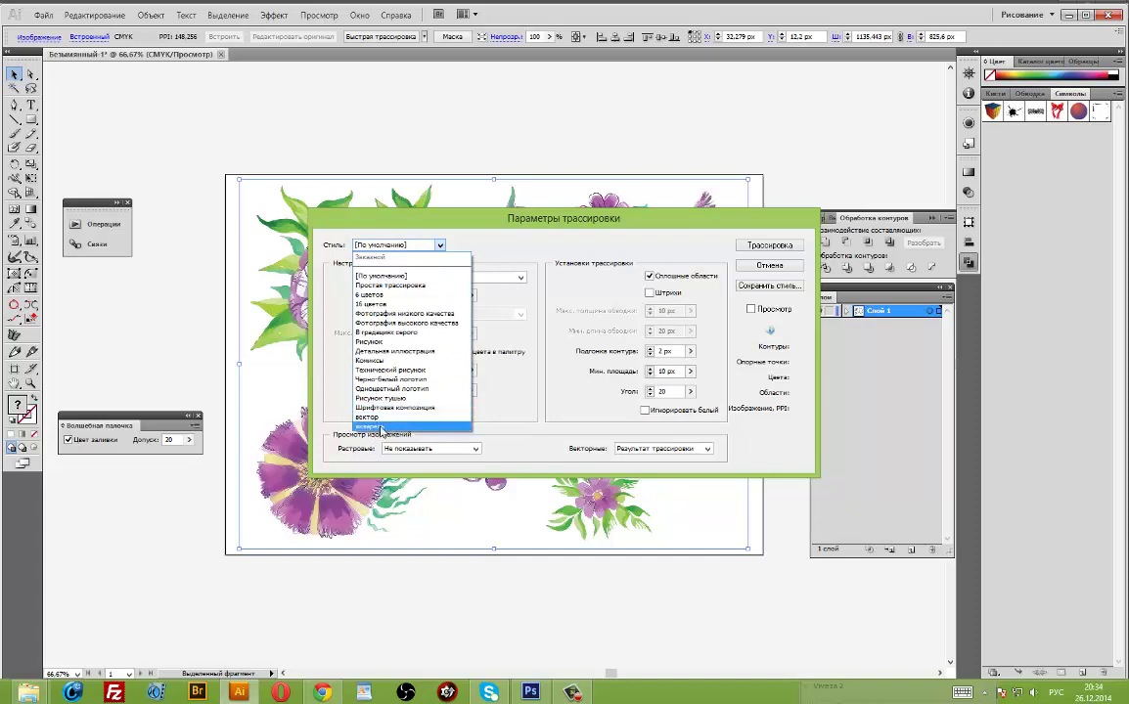
{"action": "left_click", "coordinate": [382, 427]}
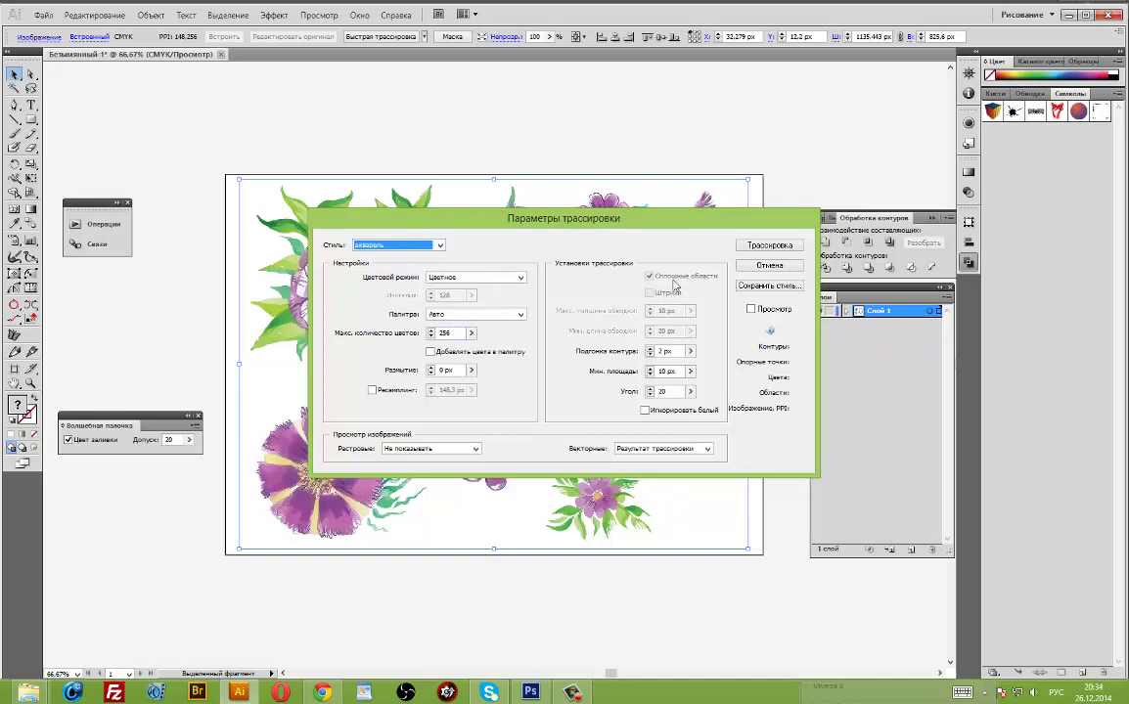
{"action": "left_click", "coordinate": [644, 411]}
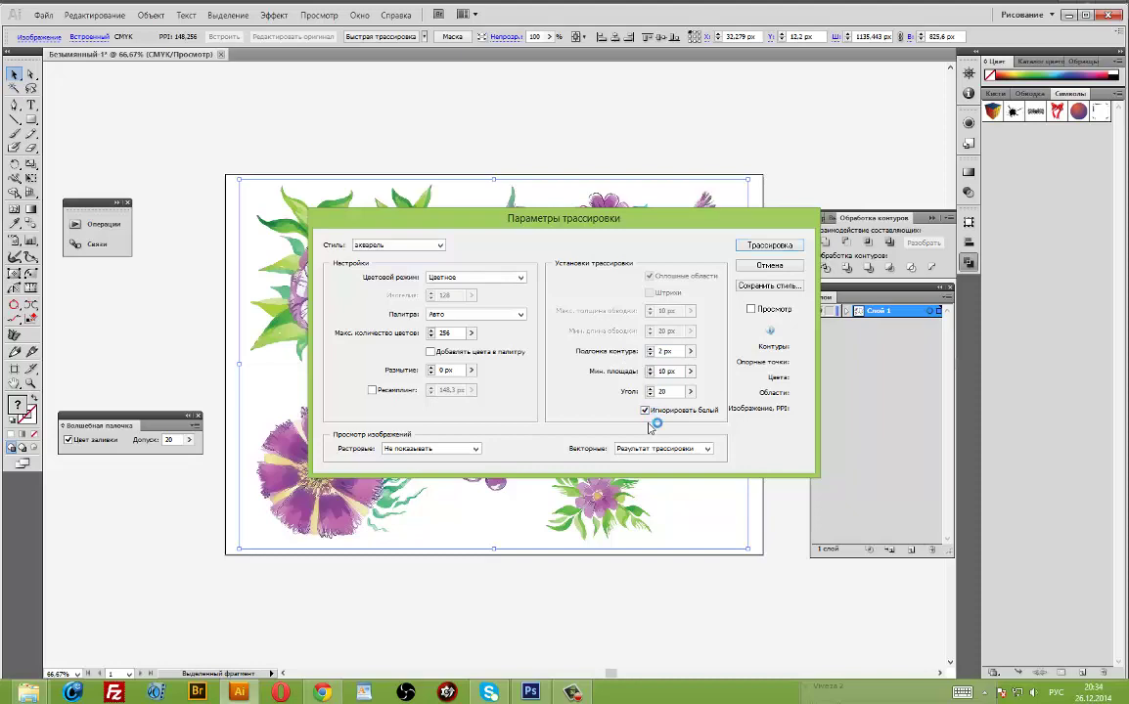
{"action": "key", "text": "Return"}
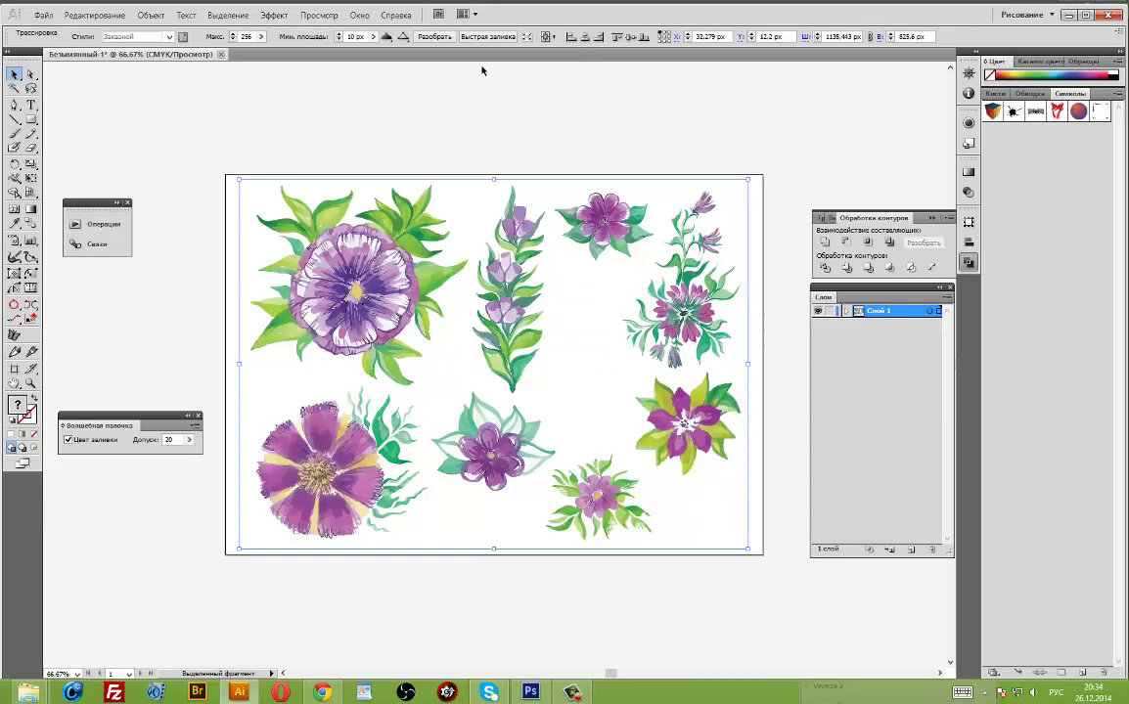
Expand the traced flowers into editable paths and ungroup them.
{"action": "left_click", "coordinate": [435, 36]}
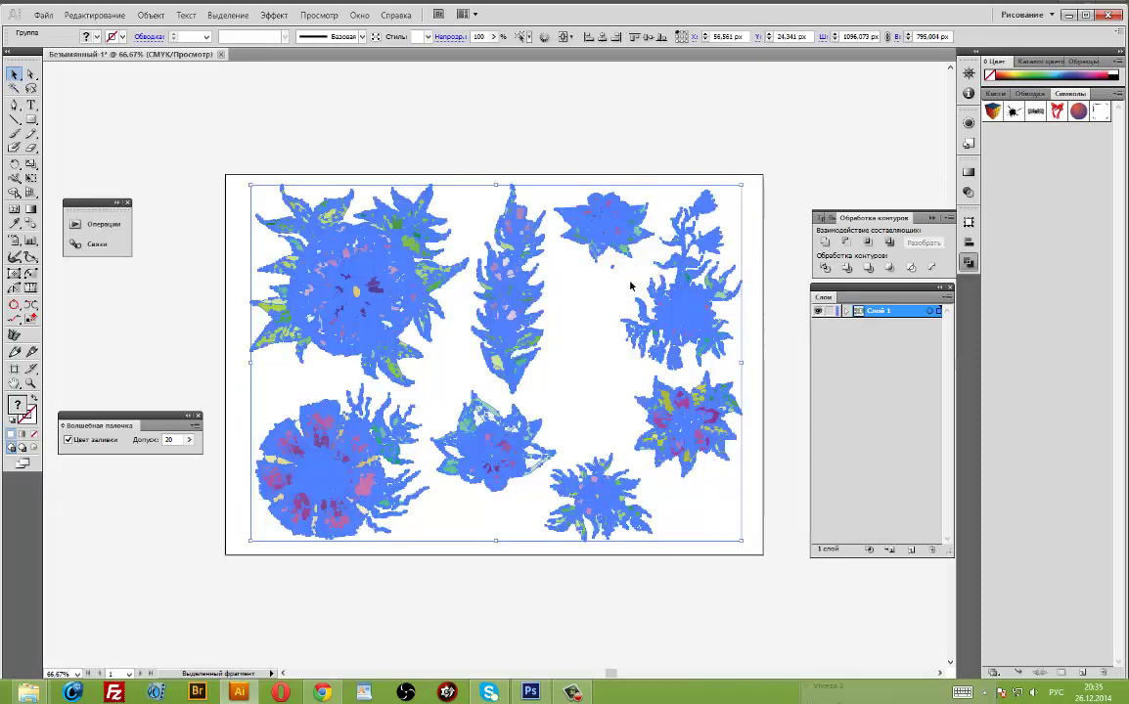
{"action": "key", "text": "ctrl+plus"}
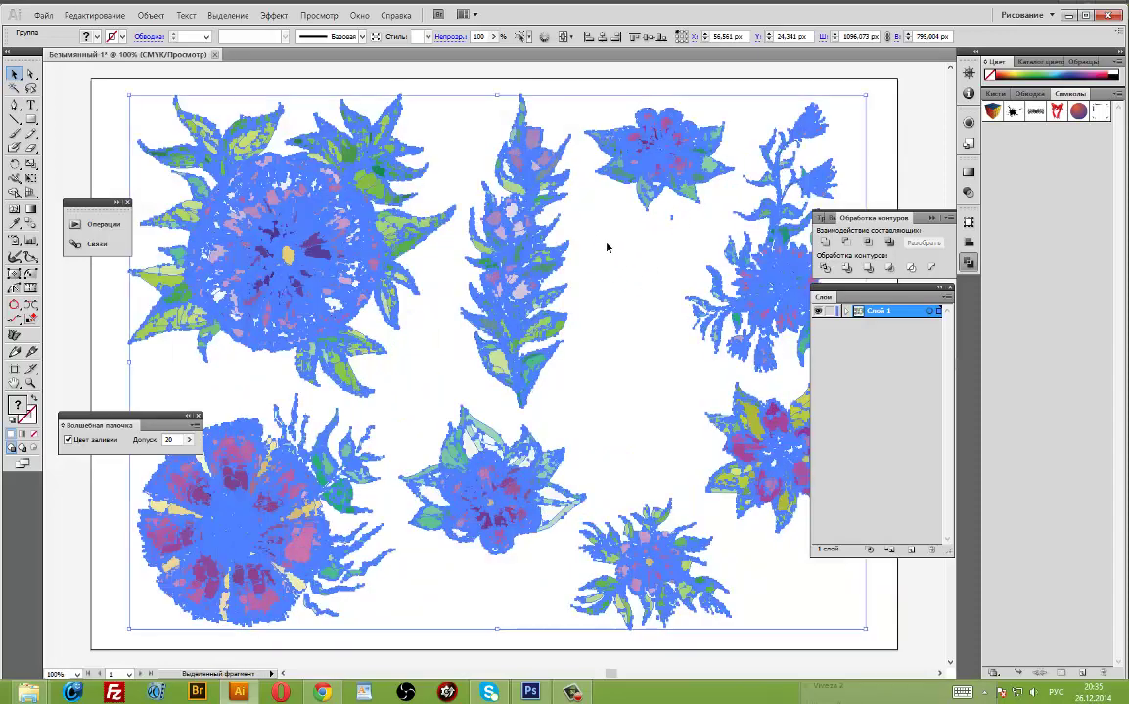
{"action": "left_click_drag", "start_coordinate": [651, 284], "coordinate": [539, 262]}
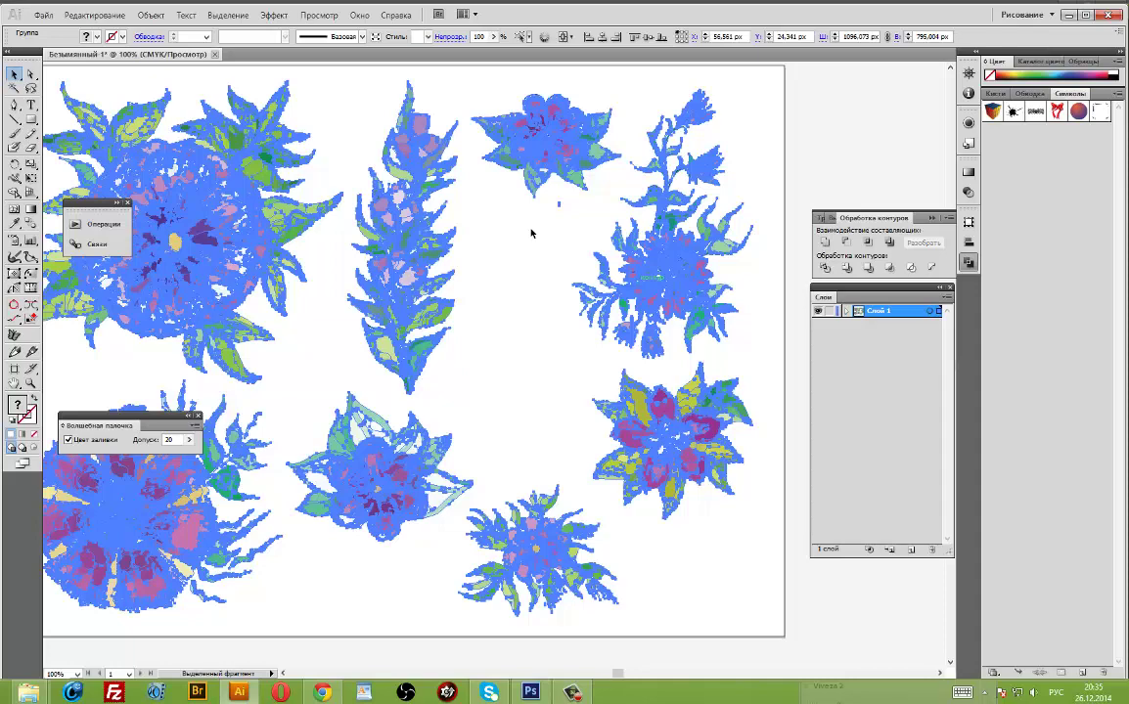
{"action": "right_click", "coordinate": [530, 235]}
{"action": "left_click", "coordinate": [585, 306]}
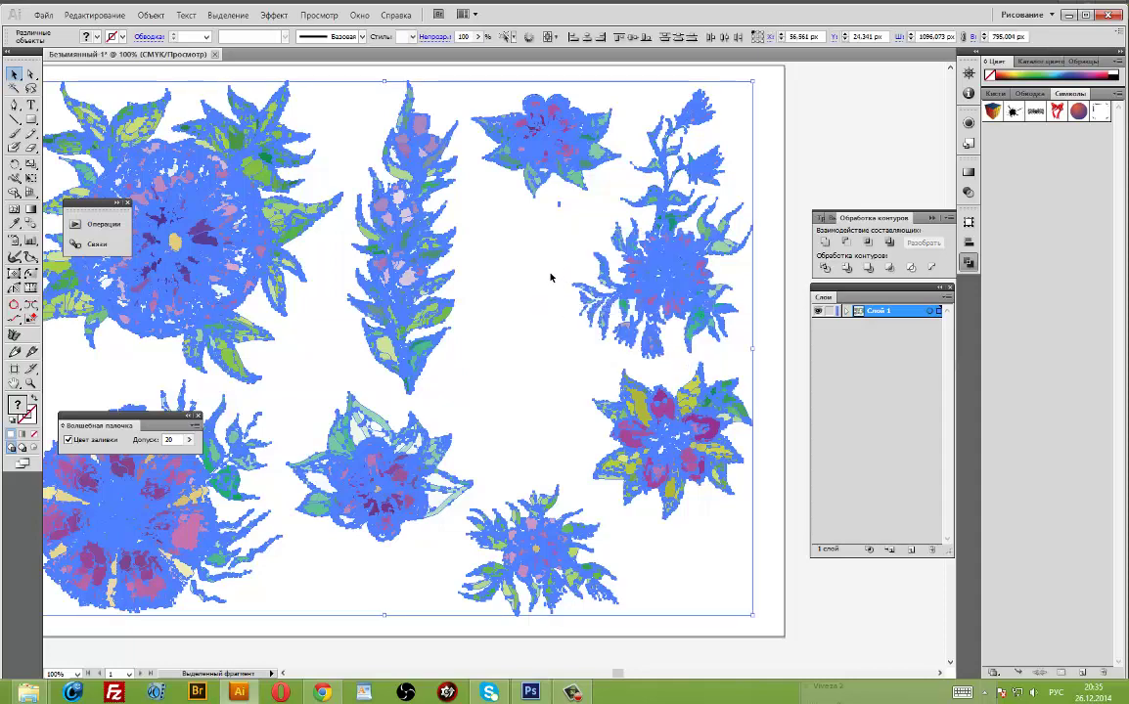
Select the tiny stray fragment between the flowers and delete it.
{"action": "left_click", "coordinate": [554, 280]}
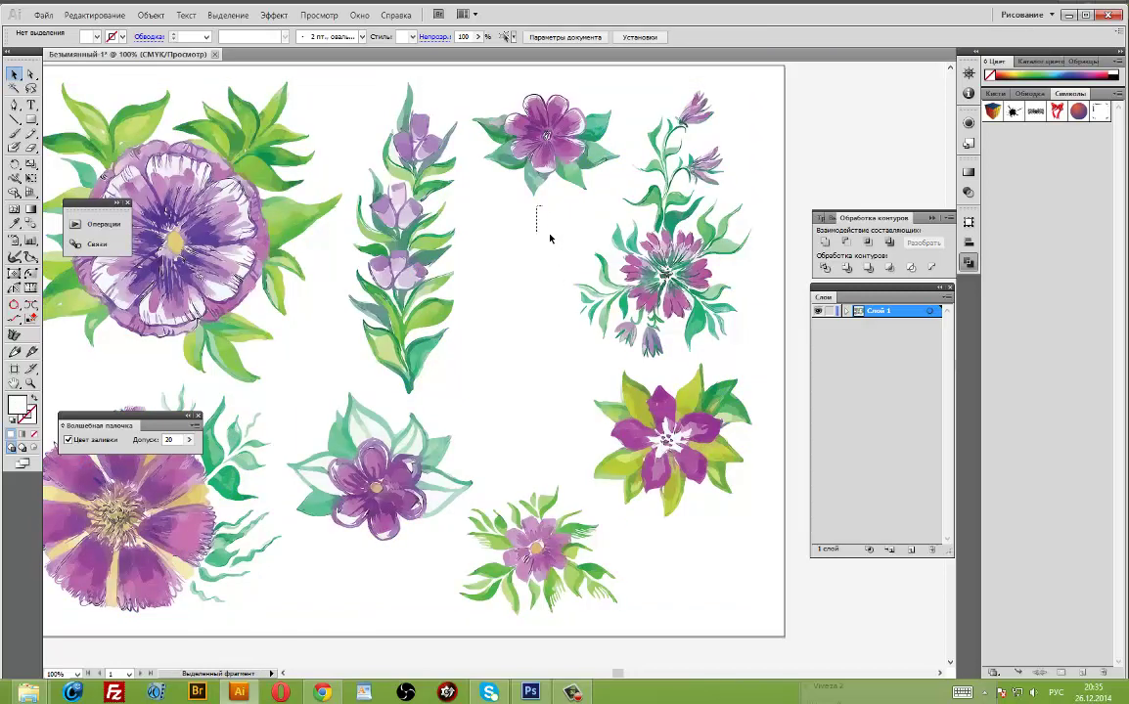
{"action": "left_click_drag", "start_coordinate": [522, 209], "coordinate": [582, 250]}
{"action": "left_click_drag", "start_coordinate": [539, 202], "coordinate": [583, 244]}
{"action": "left_click_drag", "start_coordinate": [576, 192], "coordinate": [528, 218]}
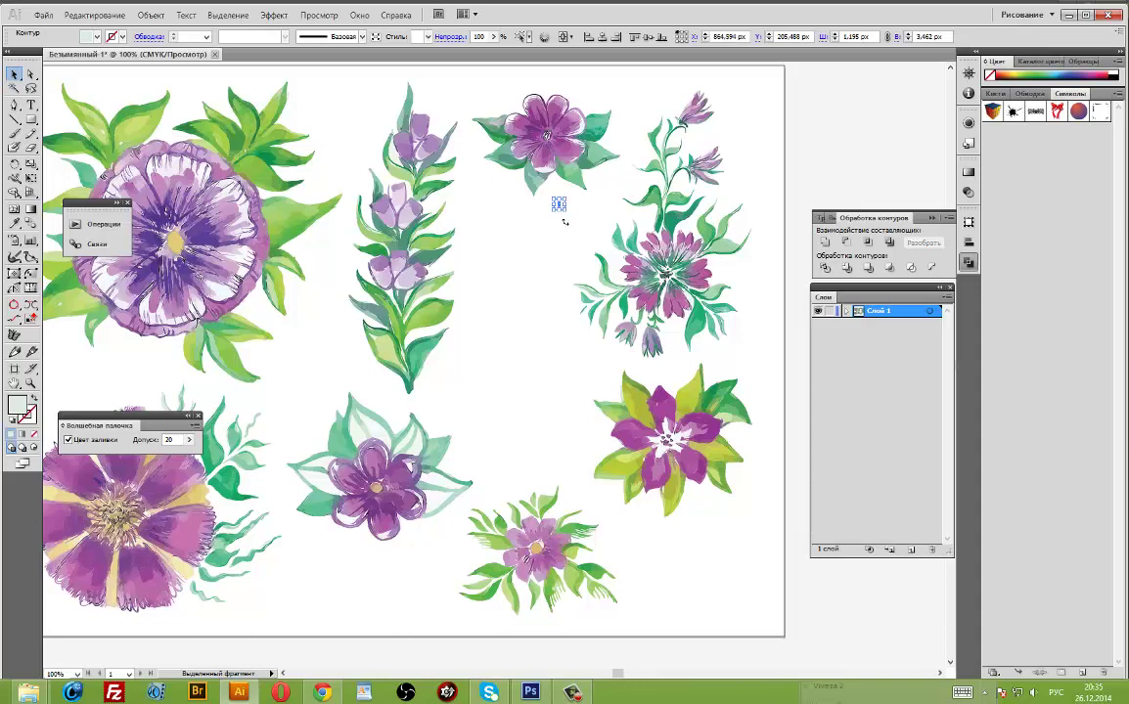
{"action": "key", "text": "Delete"}
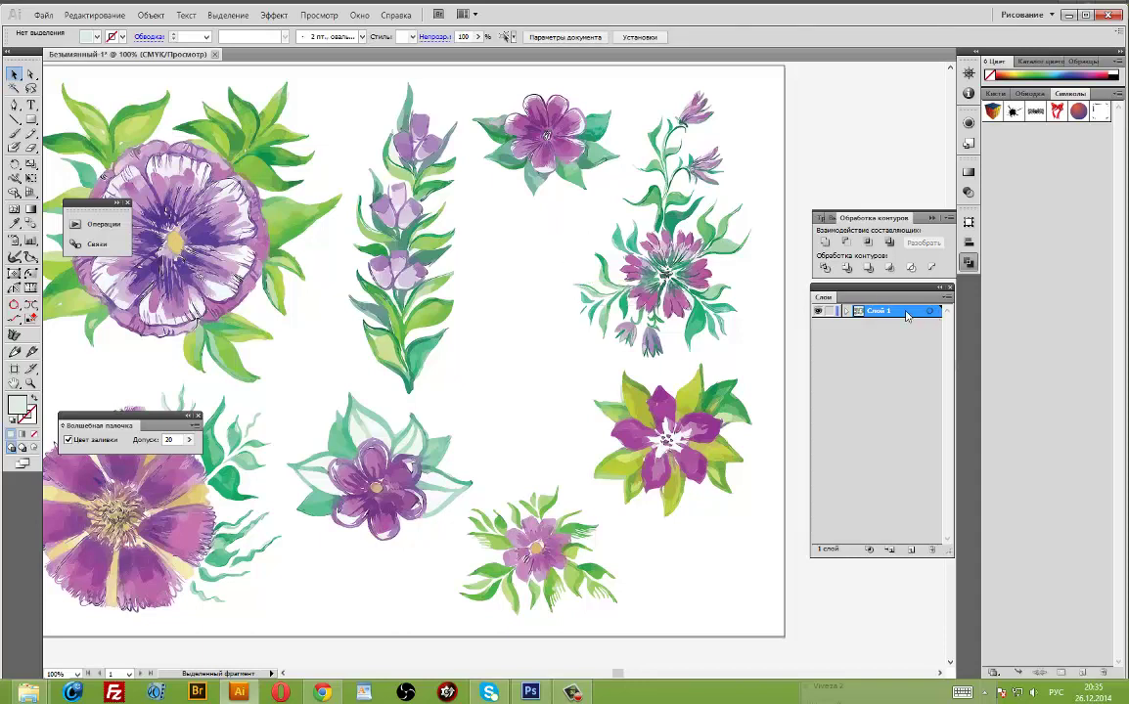
Zoom out to the whole artboard and check the traced artwork by selecting all.
{"action": "left_click", "coordinate": [846, 310]}
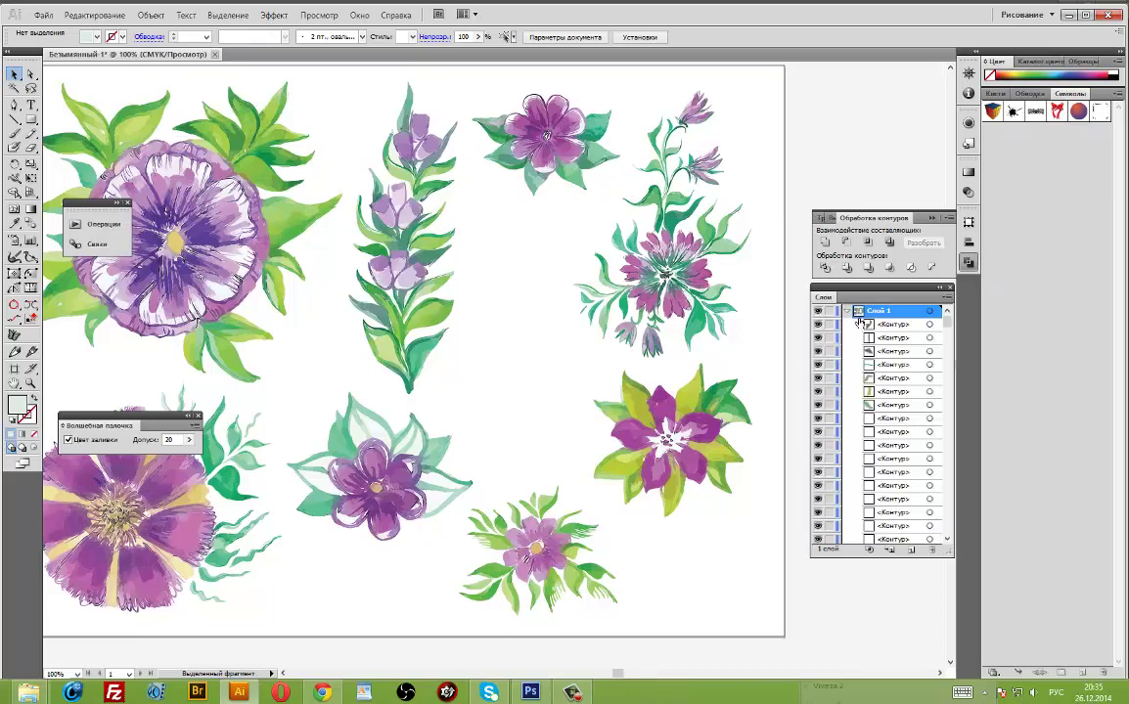
{"action": "left_click", "coordinate": [847, 310]}
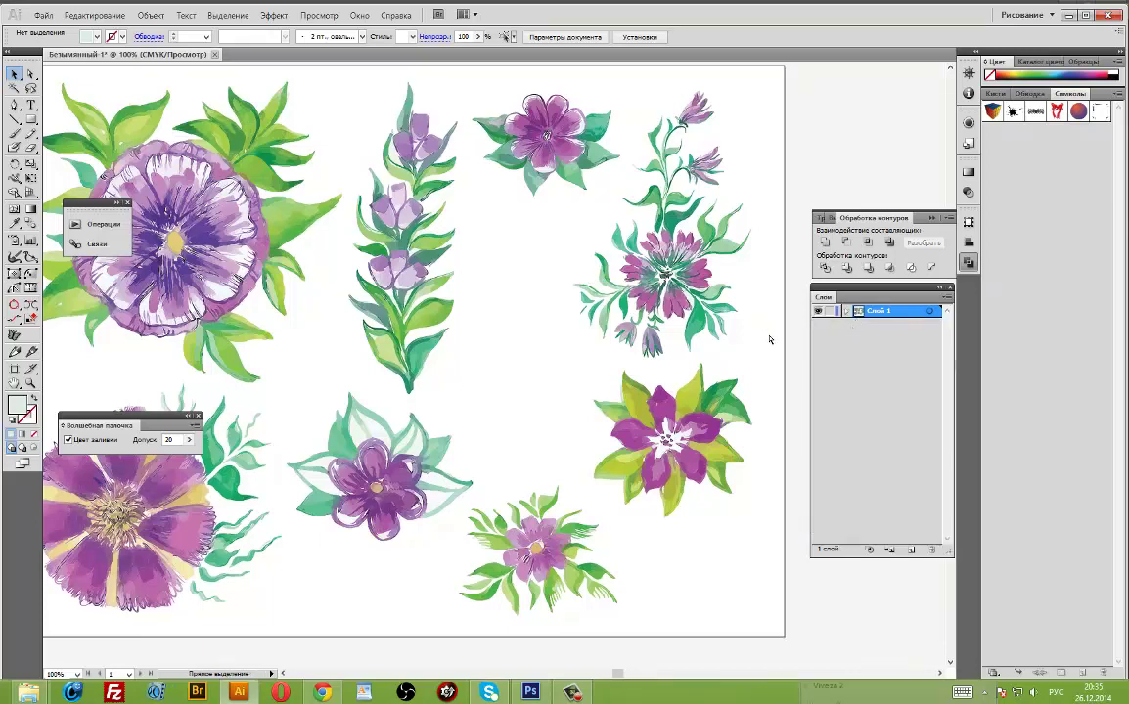
{"action": "key", "text": "ctrl+minus"}
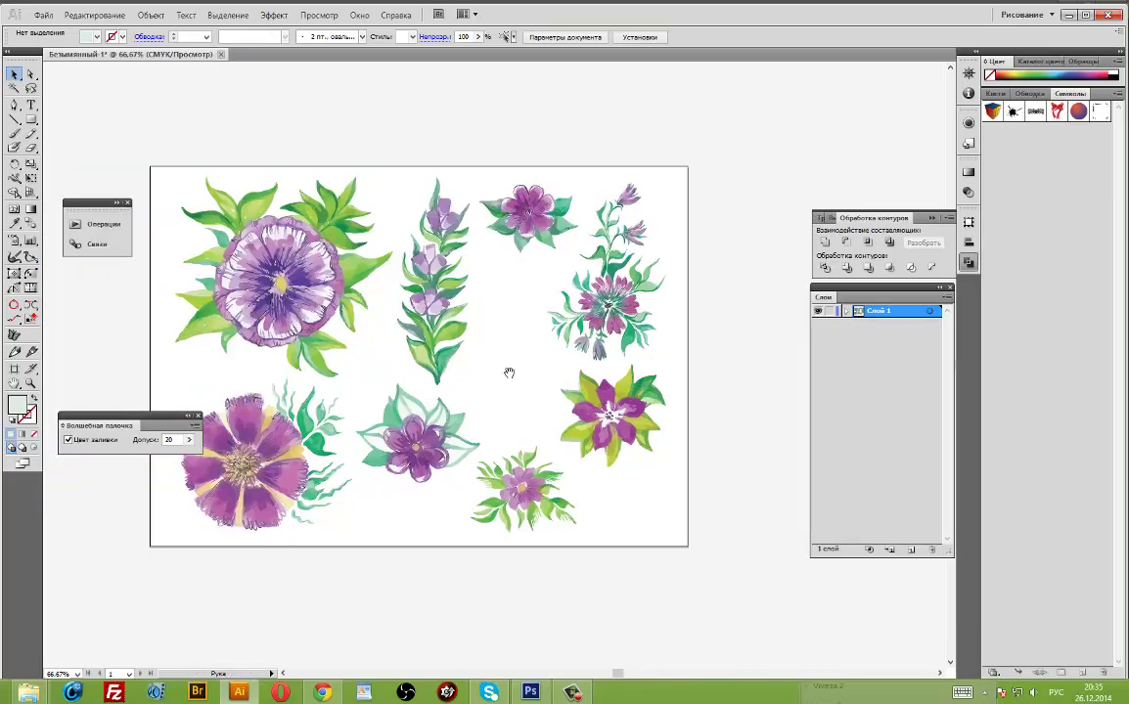
{"action": "left_click_drag", "start_coordinate": [511, 371], "coordinate": [583, 333]}
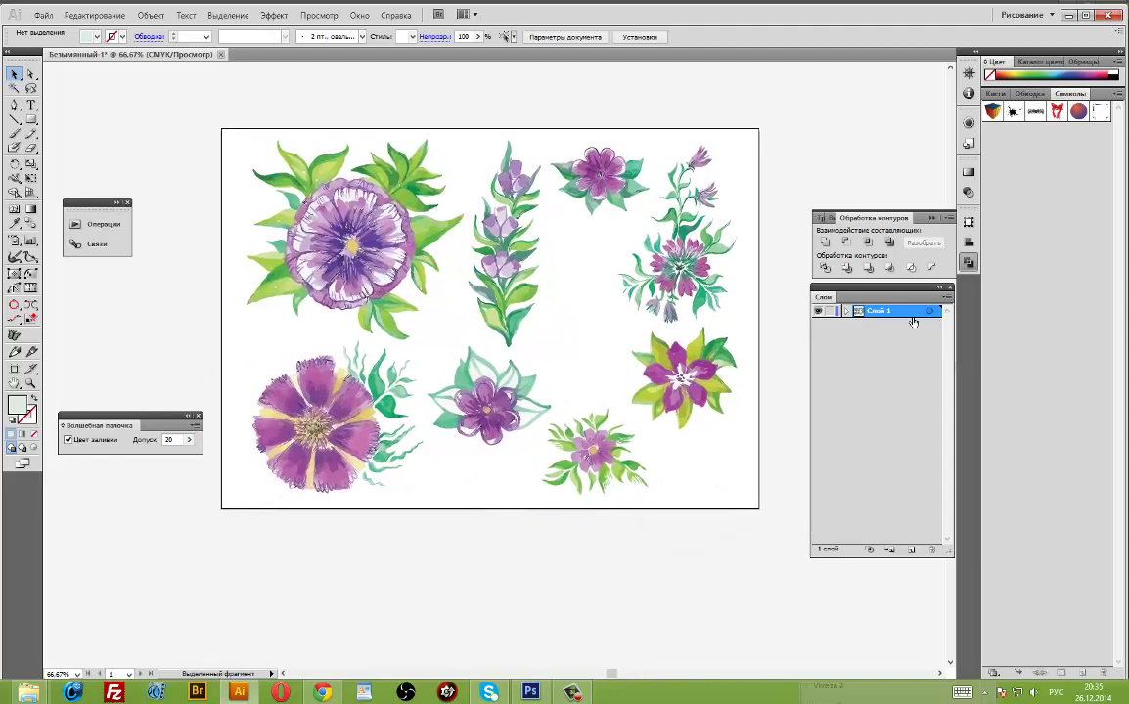
{"action": "key", "text": "ctrl+a"}
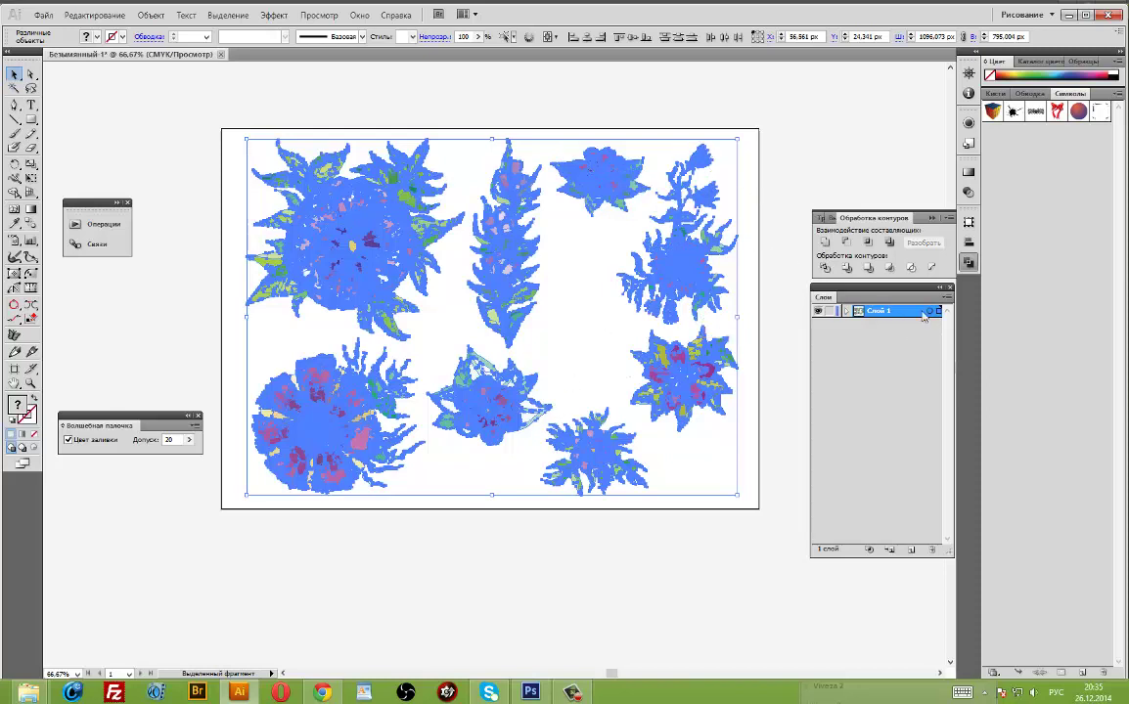
{"action": "left_click", "coordinate": [733, 379]}
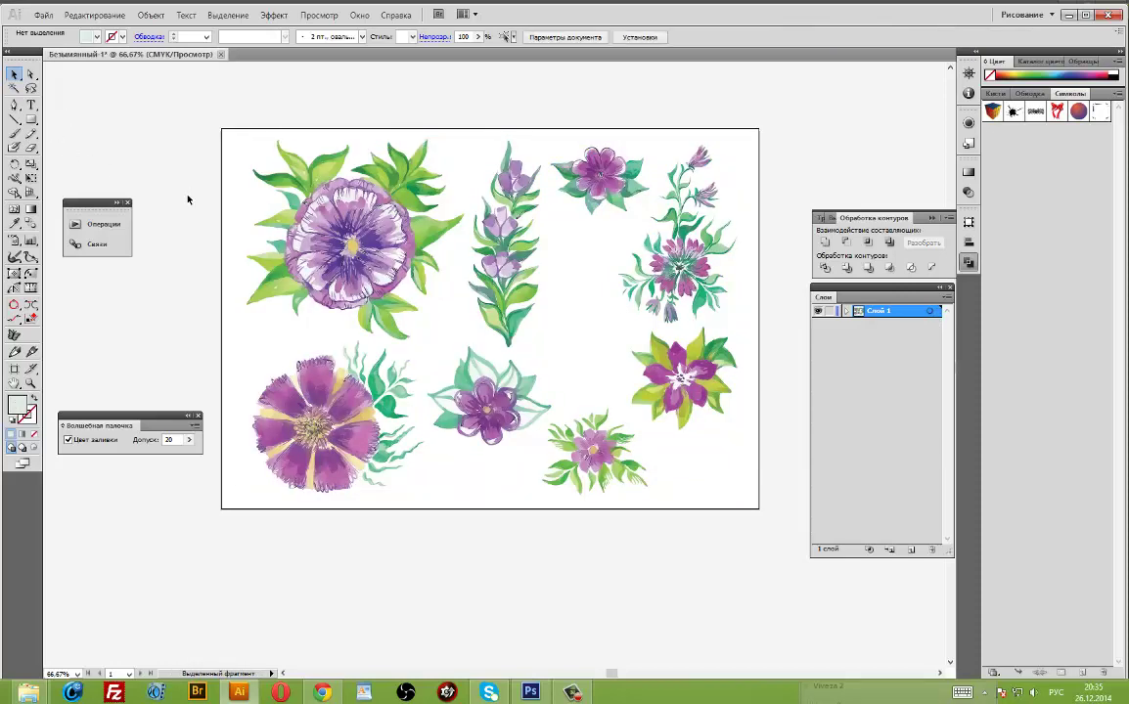
Take the Rectangle tool with a white fill colour.
{"action": "key", "text": "m"}
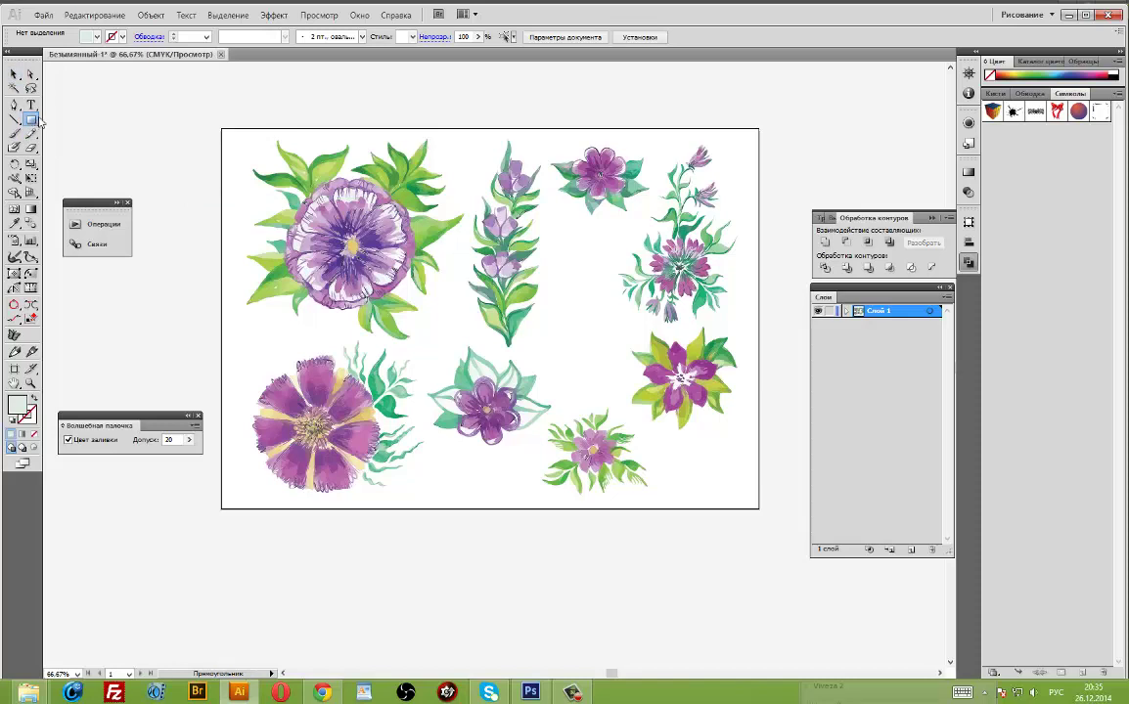
{"action": "left_click", "coordinate": [96, 41]}
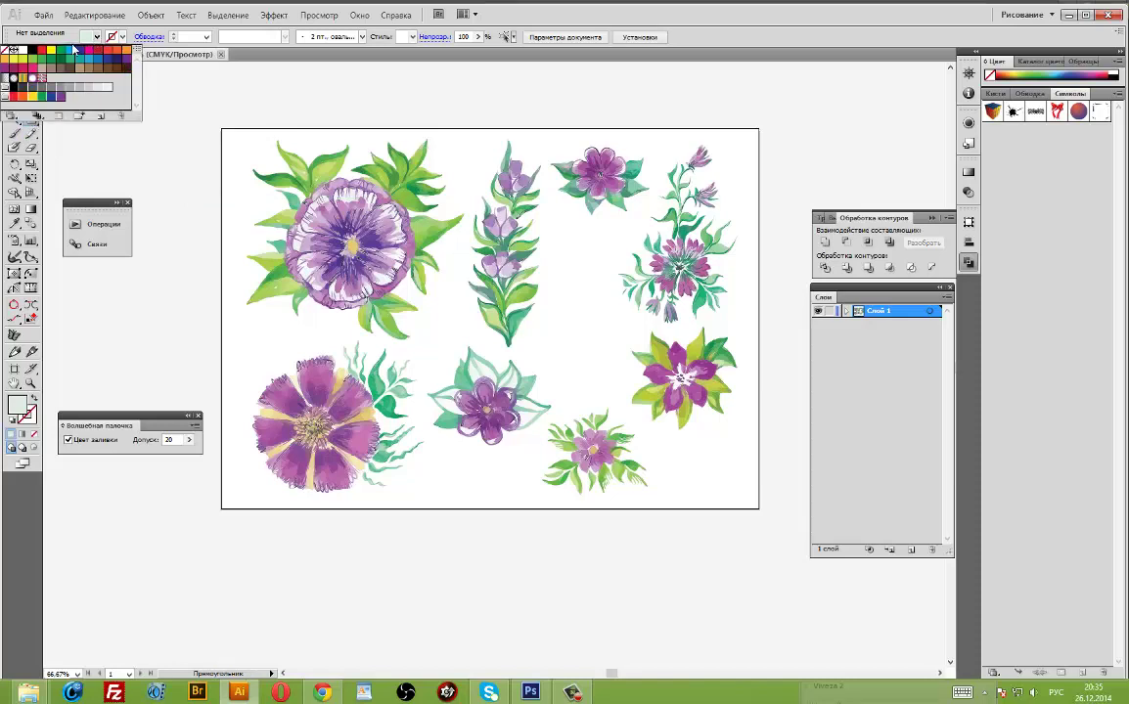
{"action": "left_click", "coordinate": [23, 49]}
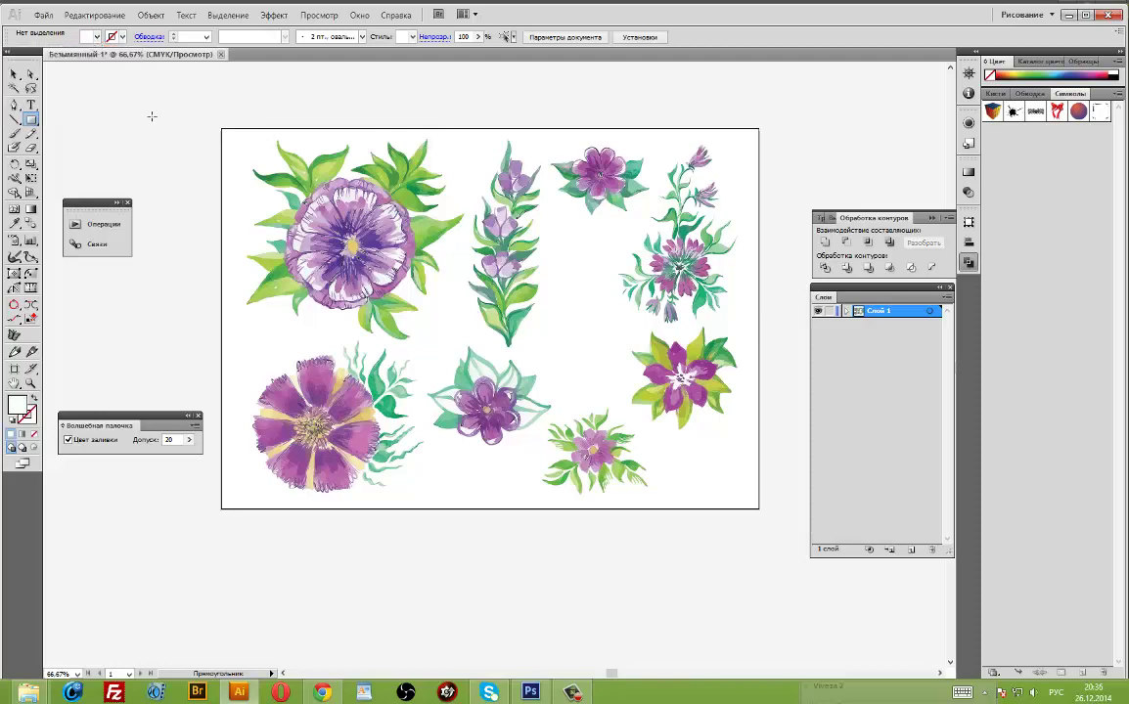
Draw a 1200 × 850 px rectangle from the artboard's top-left corner.
{"action": "left_click", "coordinate": [226, 132]}
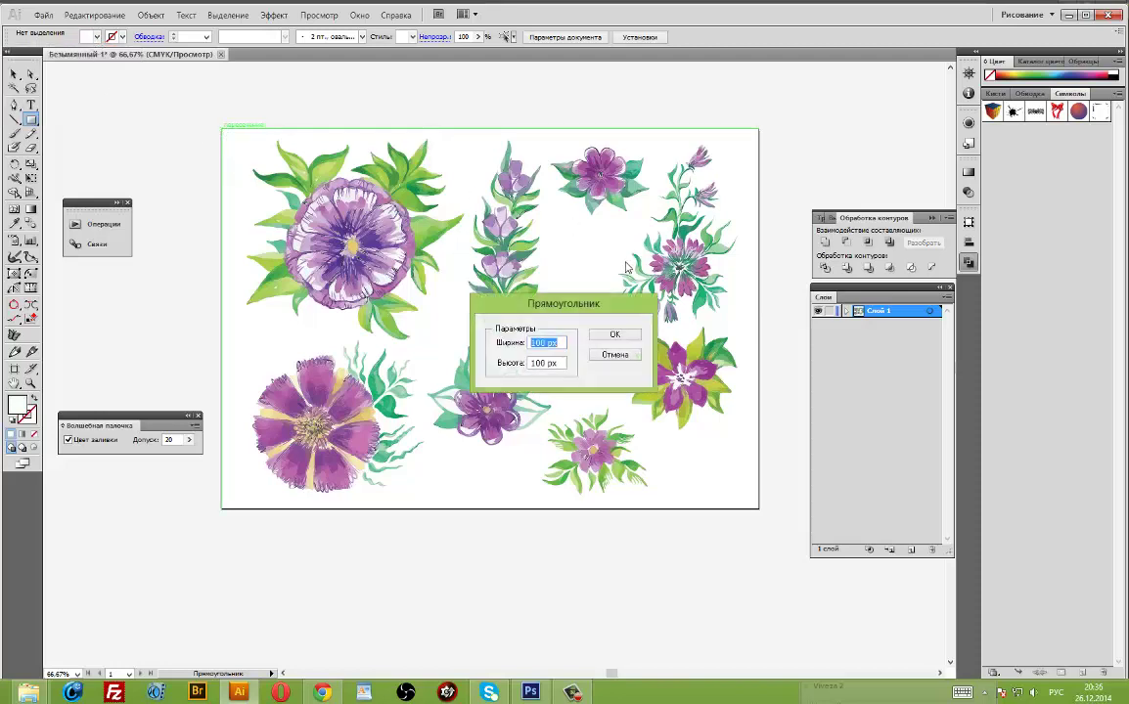
{"action": "type", "text": "12"}
{"action": "type", "text": "000"}
{"action": "key", "text": "BackSpace"}
{"action": "key", "text": "Tab"}
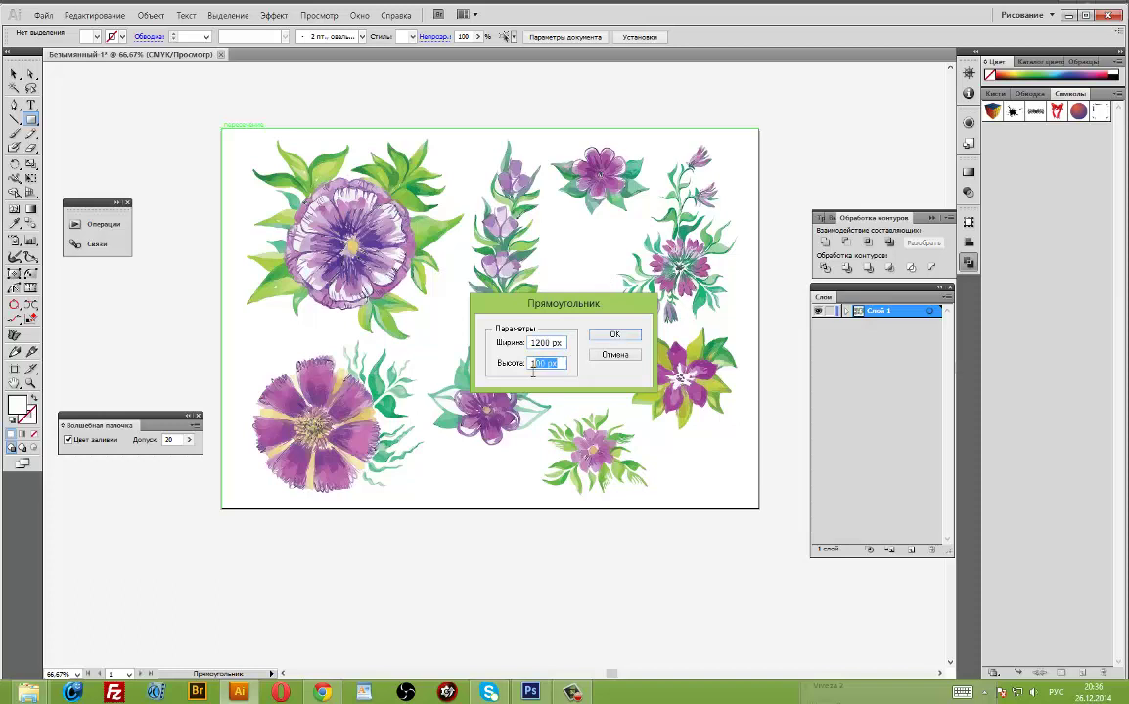
{"action": "type", "text": "8"}
{"action": "type", "text": "50"}
{"action": "key", "text": "Return"}
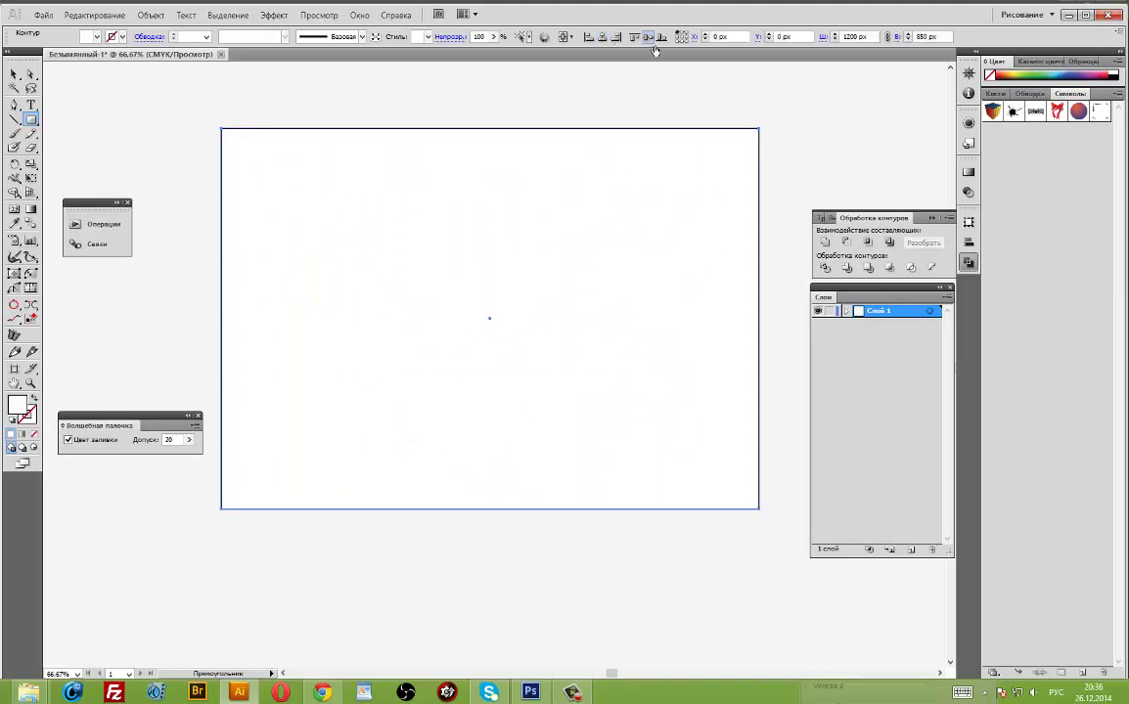
Send the white rectangle behind the flowers and delete all open paths.
{"action": "right_click", "coordinate": [596, 193]}
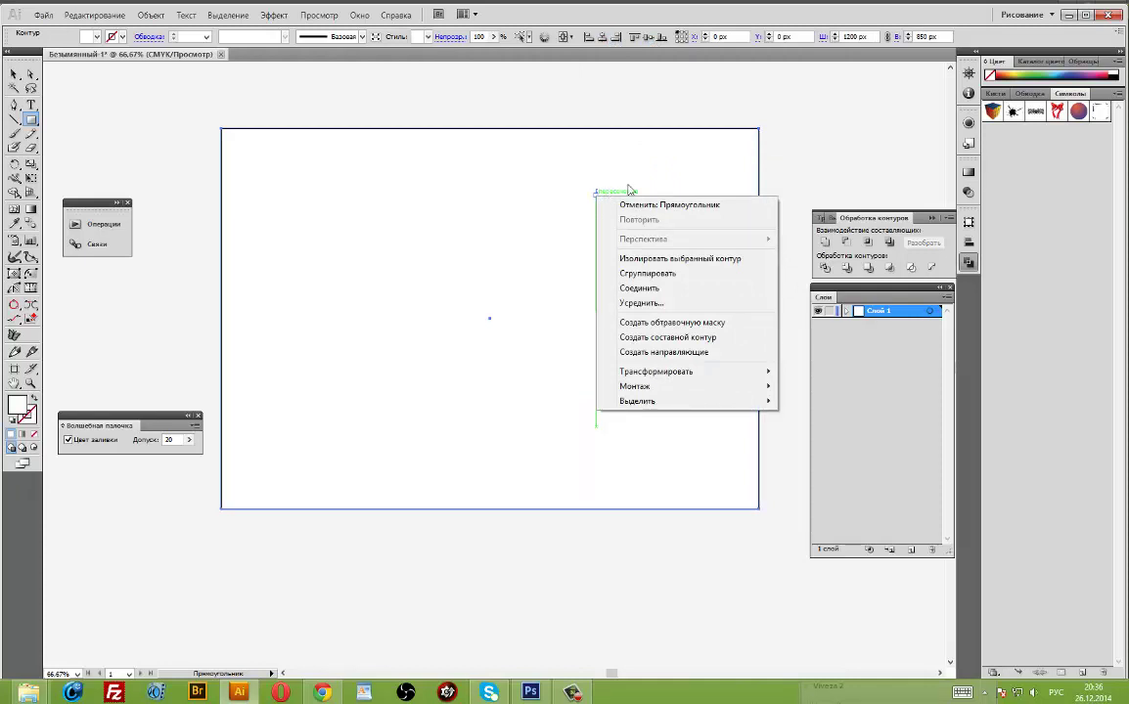
{"action": "mouse_move", "coordinate": [685, 386]}
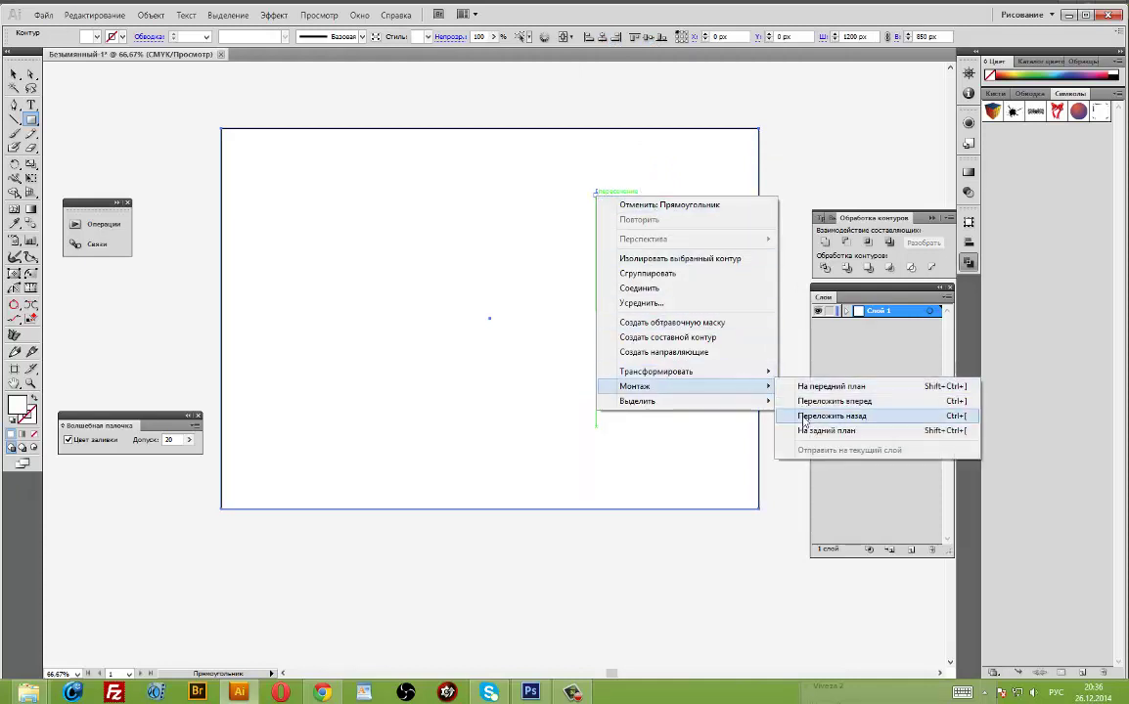
{"action": "left_click", "coordinate": [826, 430]}
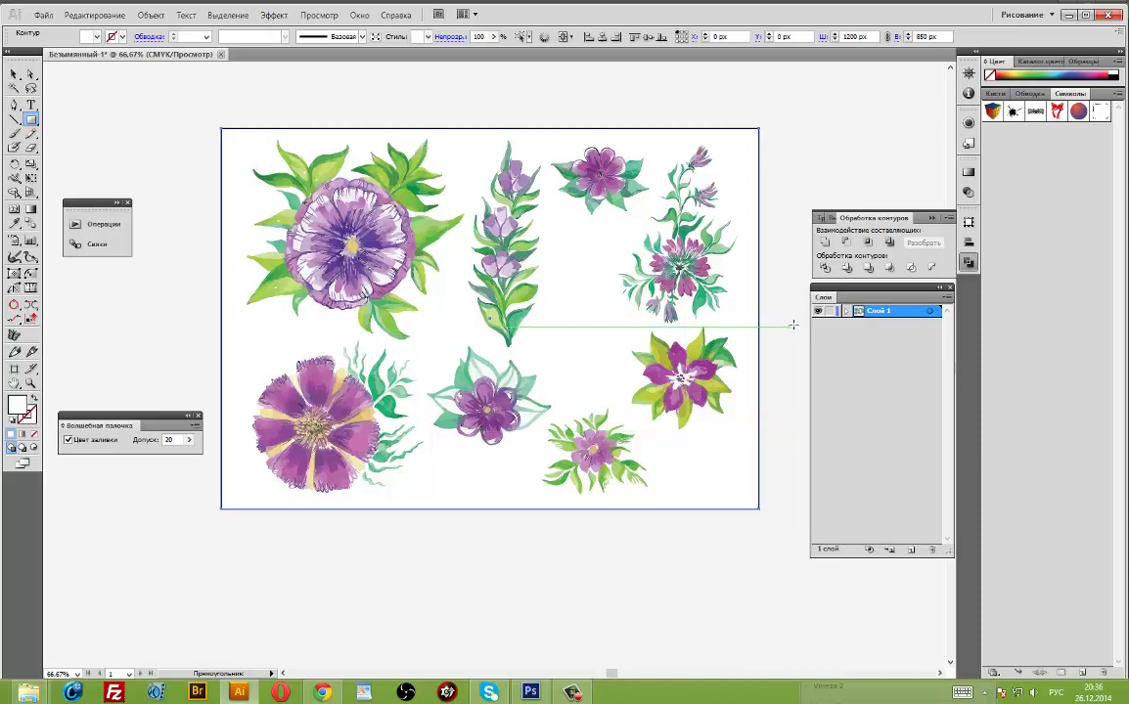
{"action": "left_click", "coordinate": [235, 16]}
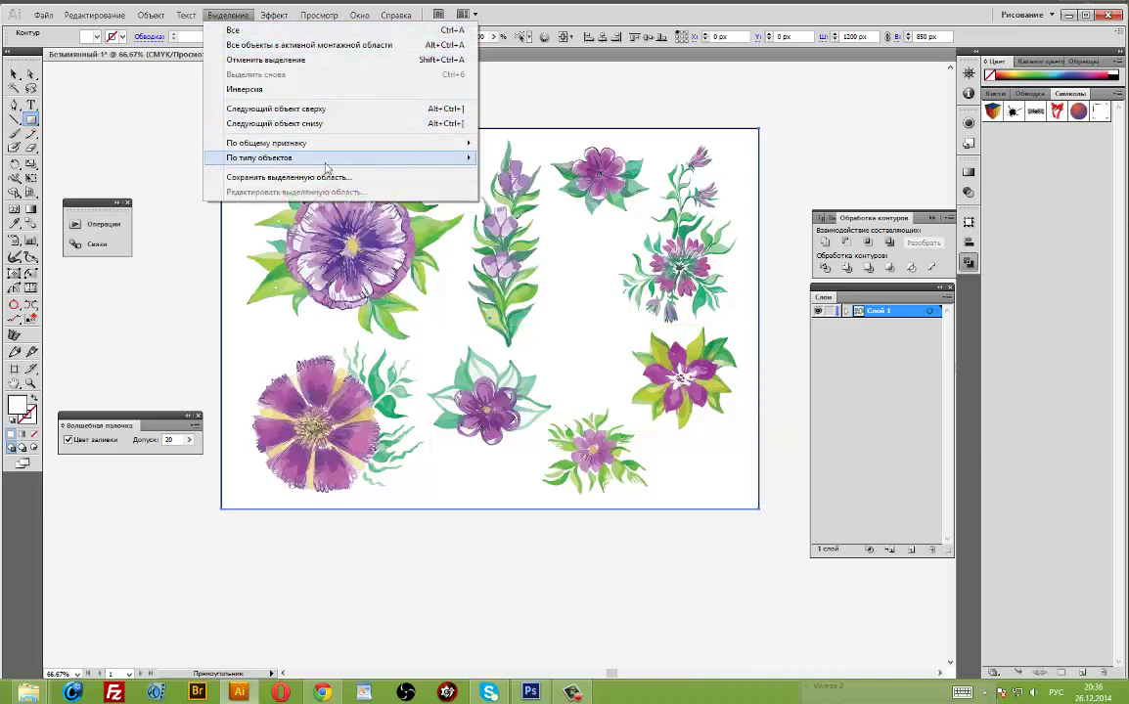
{"action": "mouse_move", "coordinate": [259, 158]}
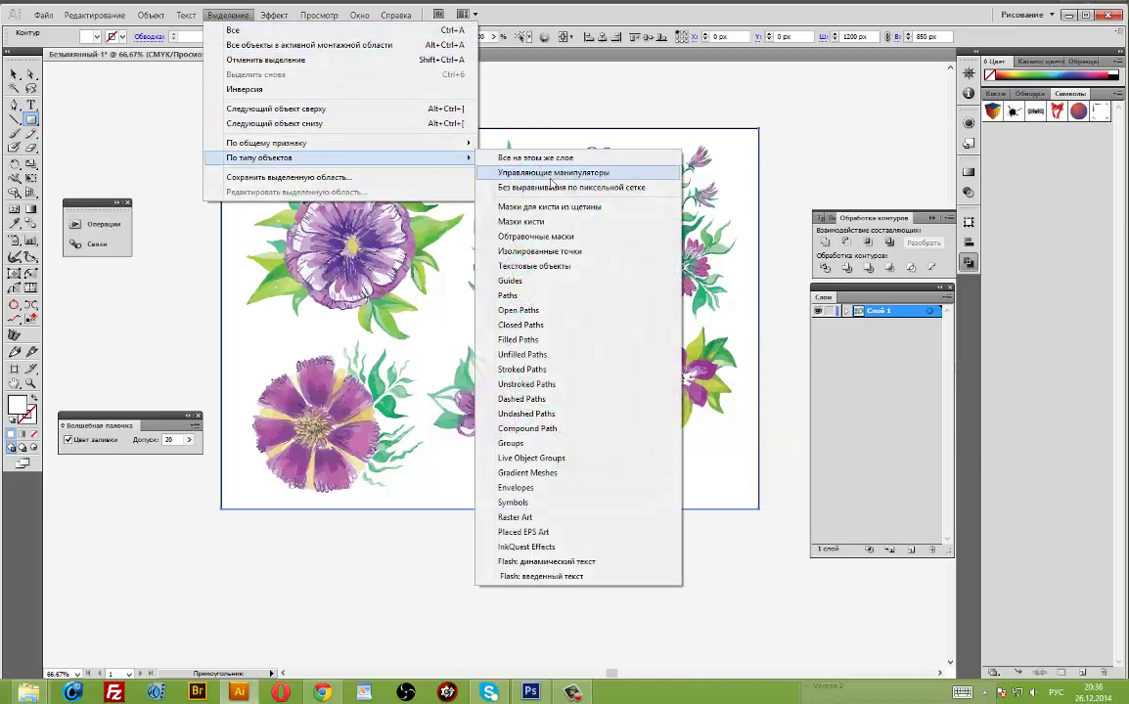
{"action": "left_click", "coordinate": [529, 310]}
{"action": "key", "text": "Delete"}
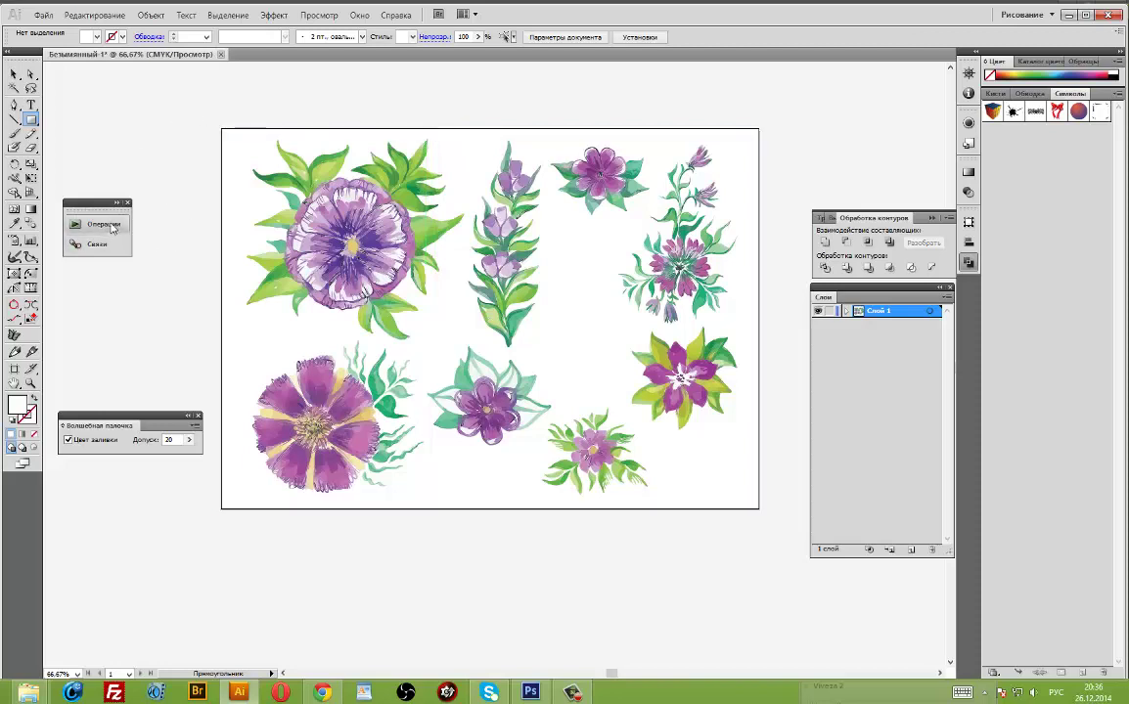
Play the clean-up action to delete unused items, declining to delete the selected brushes.
{"action": "left_click", "coordinate": [112, 225]}
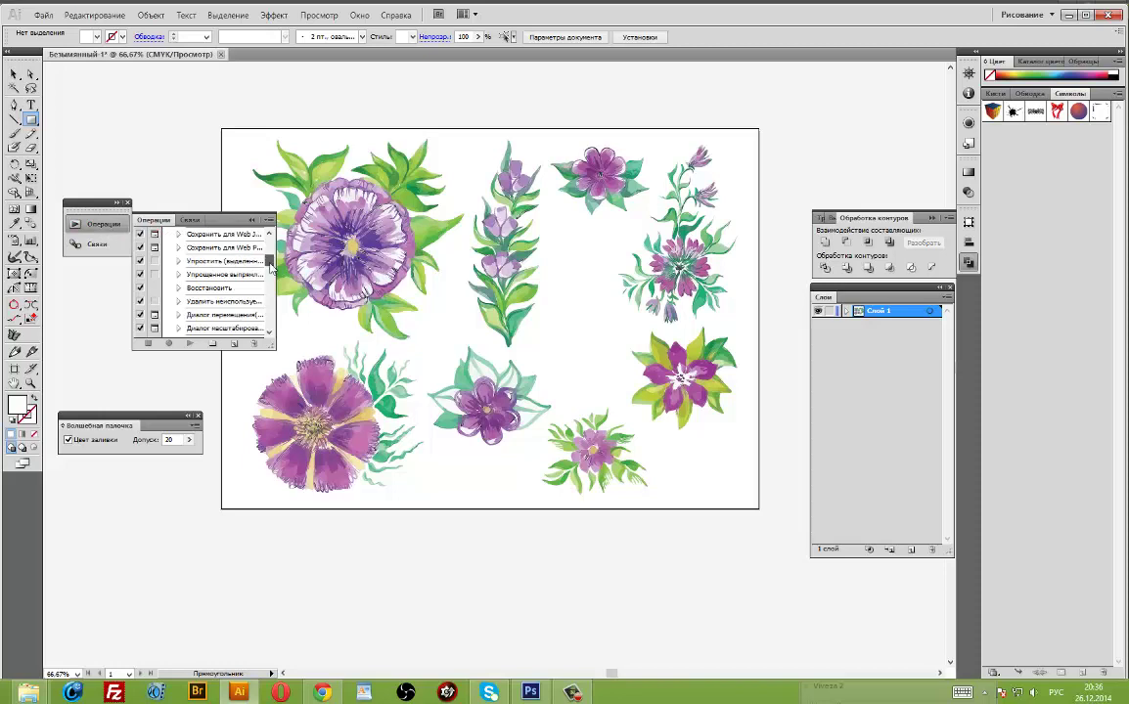
{"action": "scroll", "coordinate": [240, 259], "scroll_direction": "down", "scroll_amount": 2}
{"action": "scroll", "coordinate": [240, 264], "scroll_direction": "down", "scroll_amount": 2}
{"action": "scroll", "coordinate": [235, 274], "scroll_direction": "down", "scroll_amount": 2}
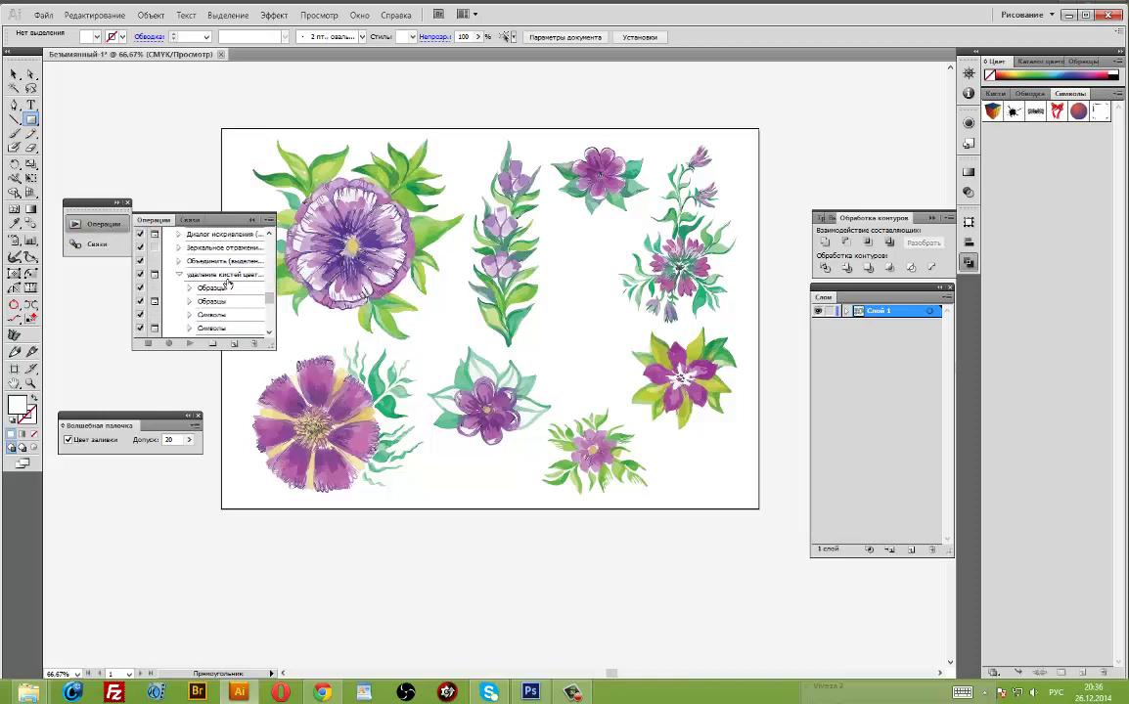
{"action": "left_click", "coordinate": [223, 274]}
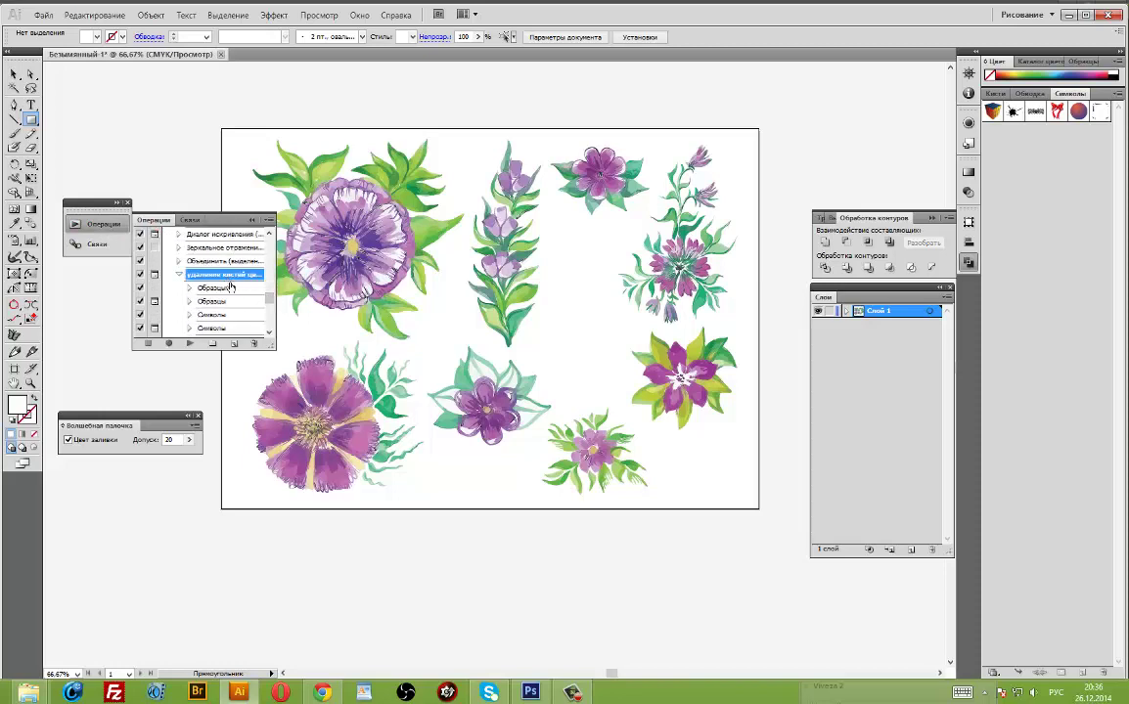
{"action": "left_click", "coordinate": [192, 344]}
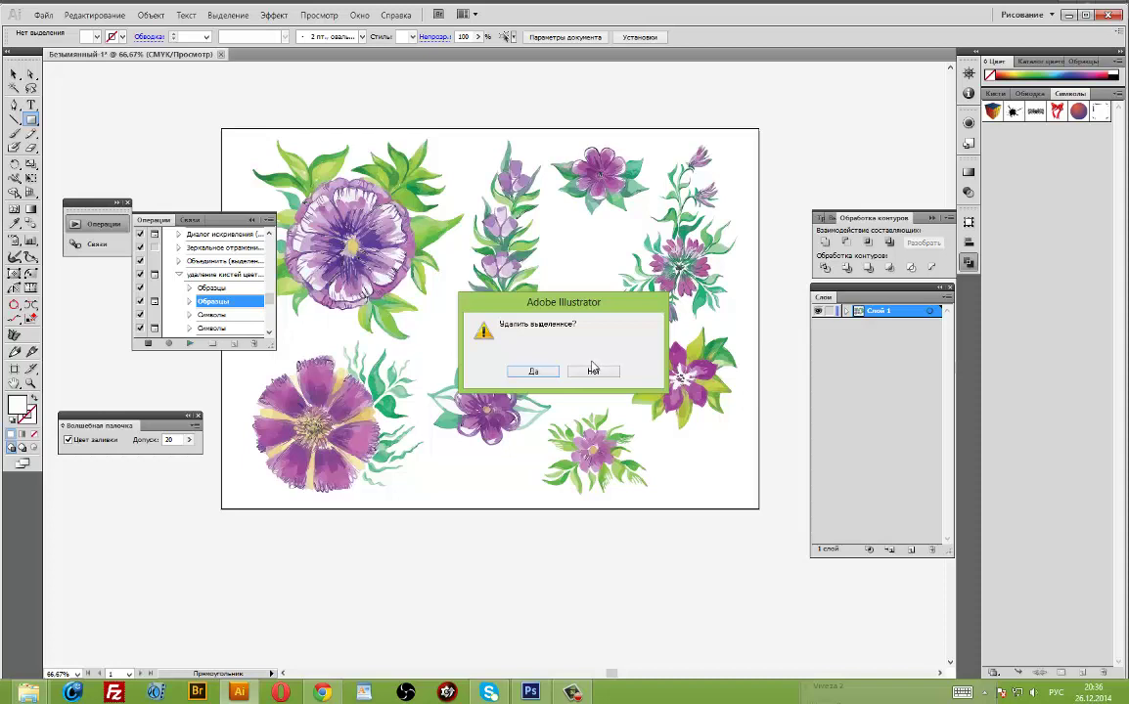
{"action": "key", "text": "Return"}
{"action": "key", "text": "Return"}
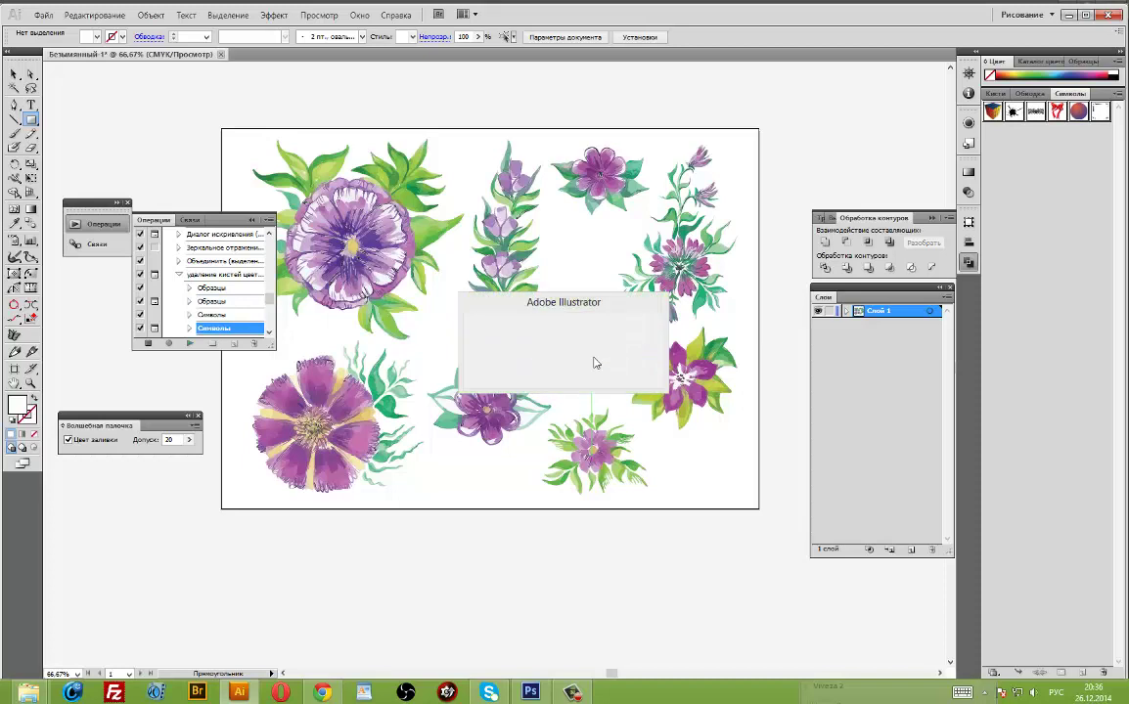
{"action": "left_click", "coordinate": [594, 368]}
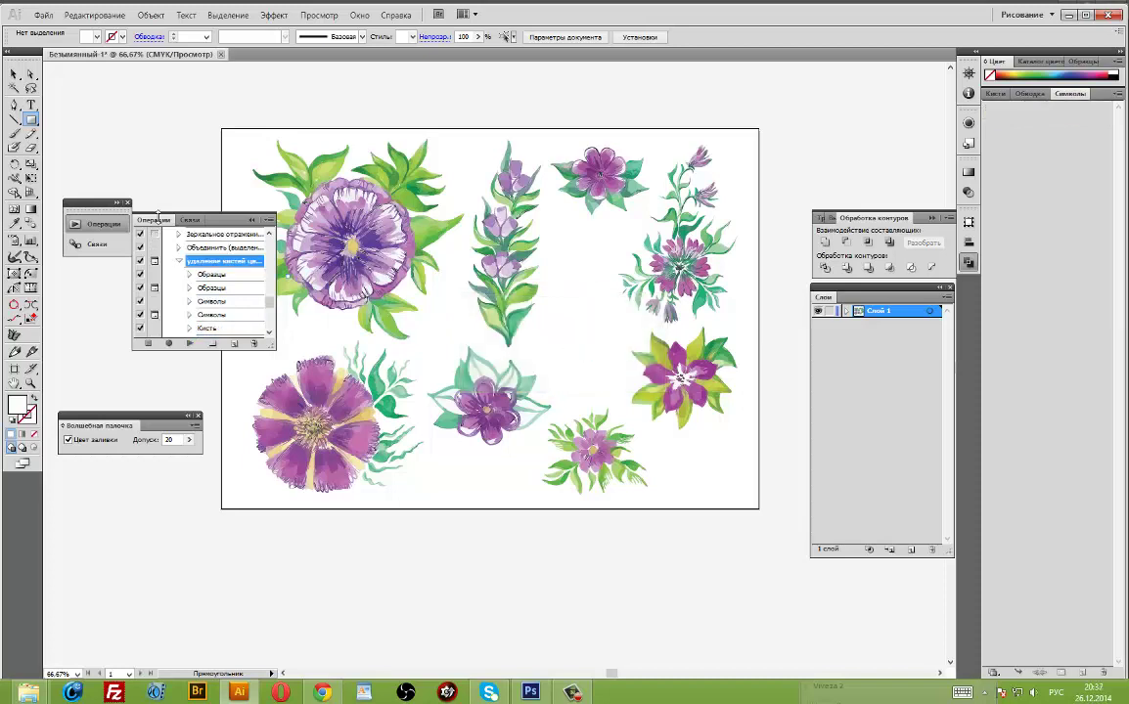
{"action": "left_click", "coordinate": [115, 226]}
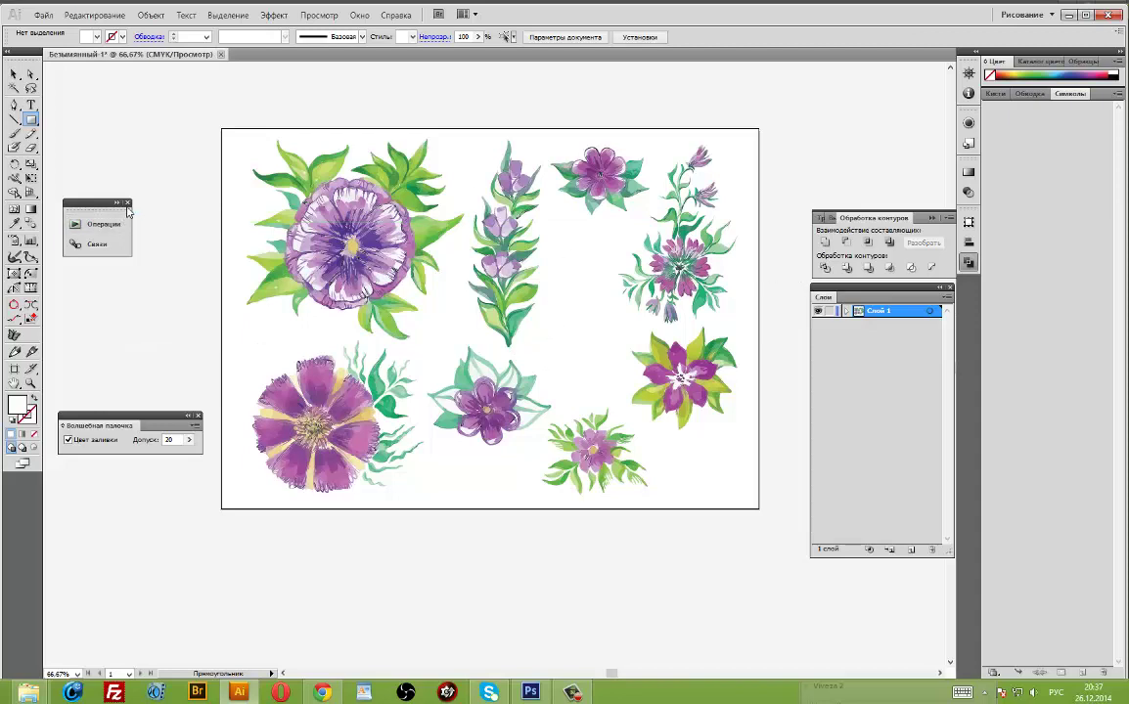
Rename Layer 1 to 'flowers' in the Layers panel.
{"action": "double_click", "coordinate": [878, 311]}
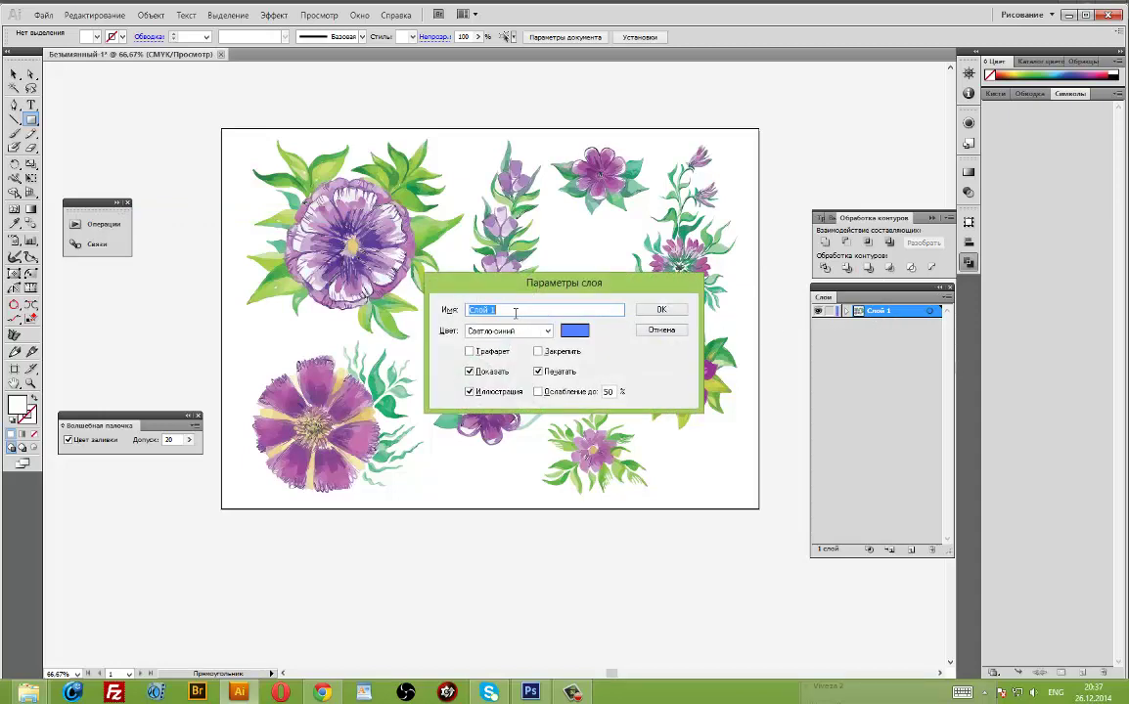
{"action": "type", "text": "f"}
{"action": "type", "text": "s"}
{"action": "key", "text": "Return"}
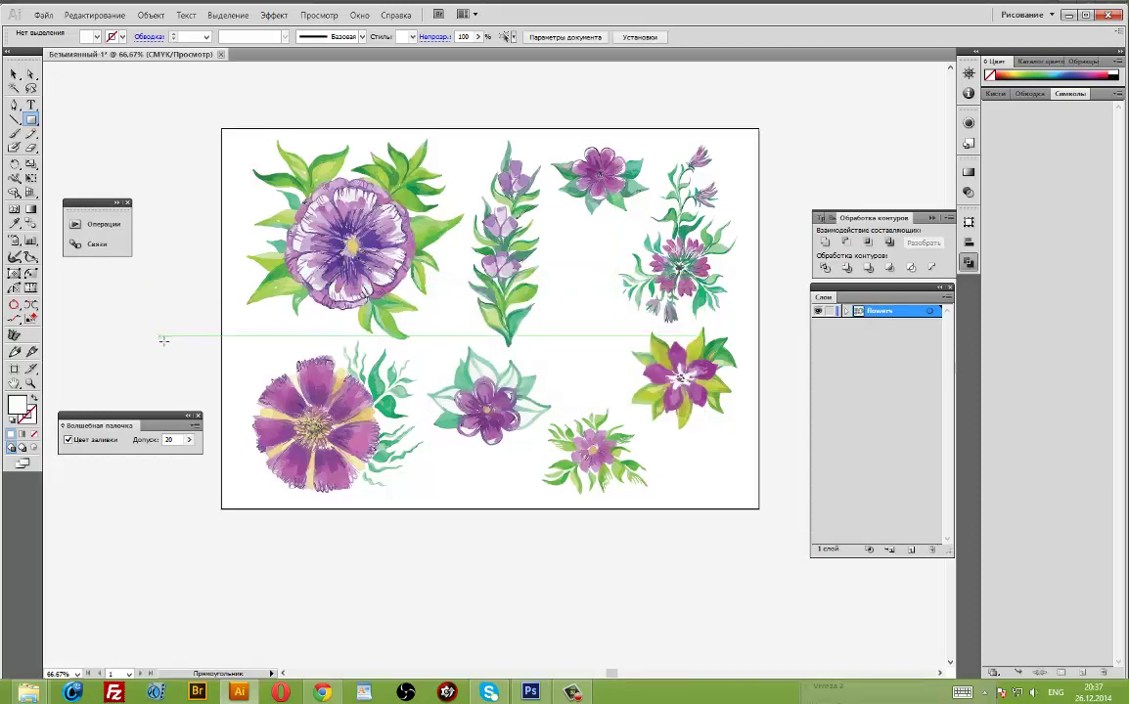
Start Save As for the flower artwork with Illustrator EPS as the file format.
{"action": "left_click", "coordinate": [43, 15]}
{"action": "left_click", "coordinate": [99, 156]}
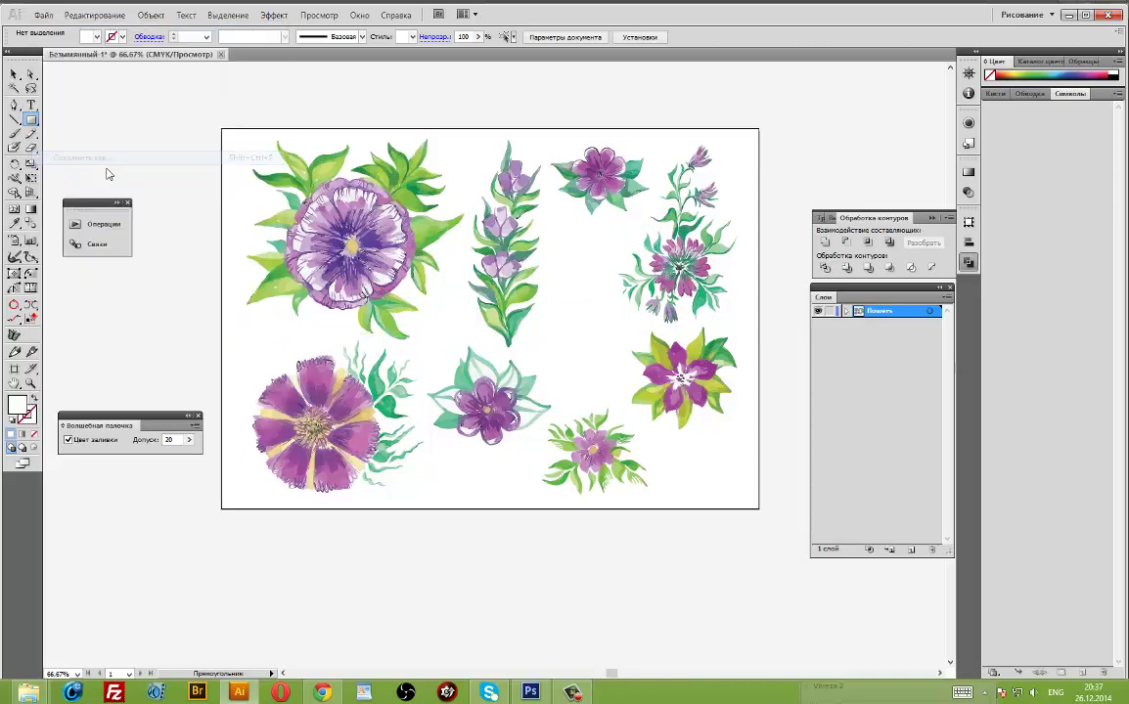
{"action": "left_click", "coordinate": [232, 295]}
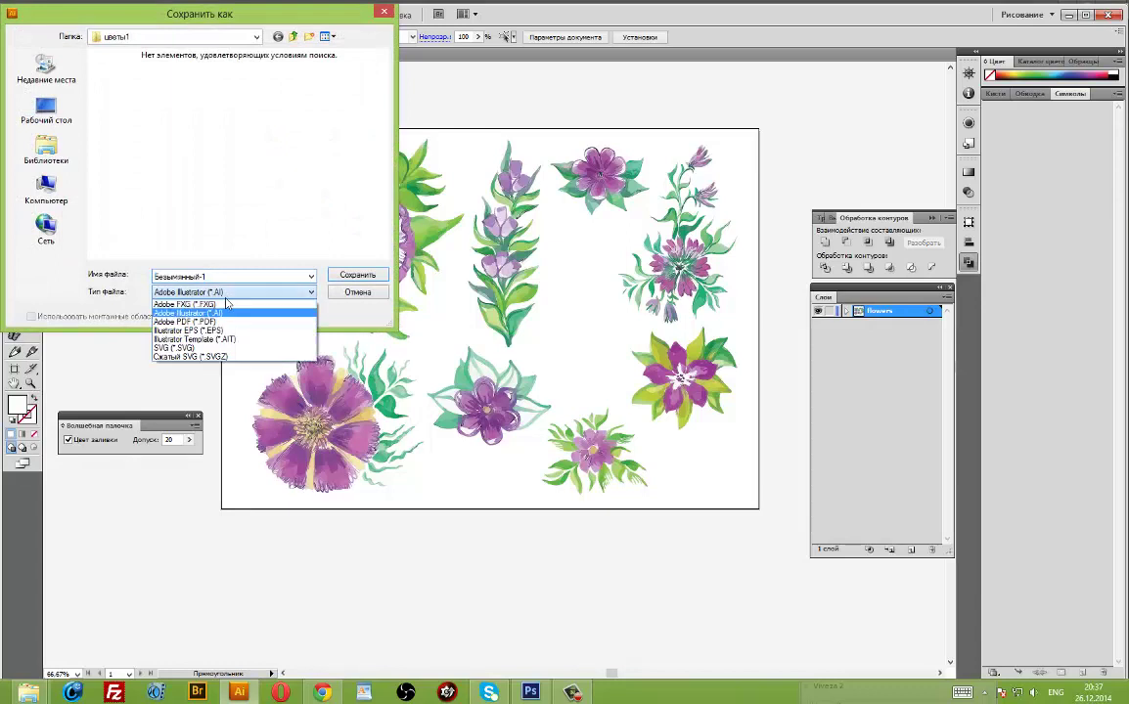
{"action": "left_click", "coordinate": [197, 333]}
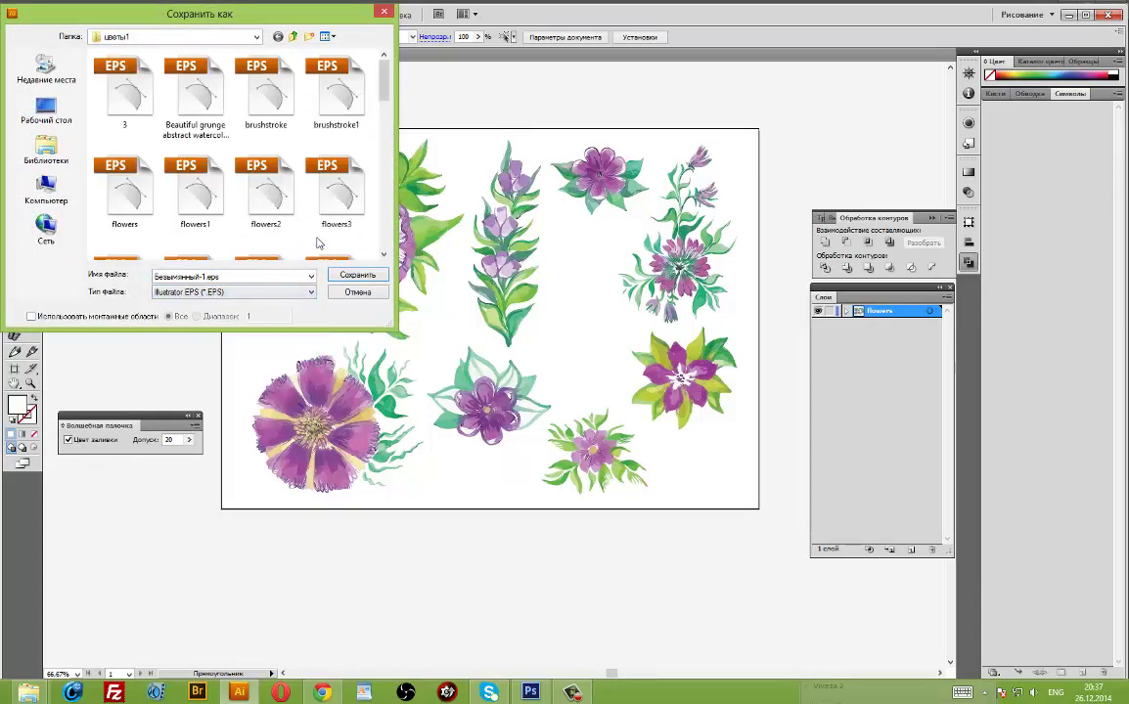
{"action": "scroll", "coordinate": [384, 102], "scroll_direction": "down", "scroll_amount": 1}
{"action": "scroll", "coordinate": [385, 102], "scroll_direction": "down", "scroll_amount": 1}
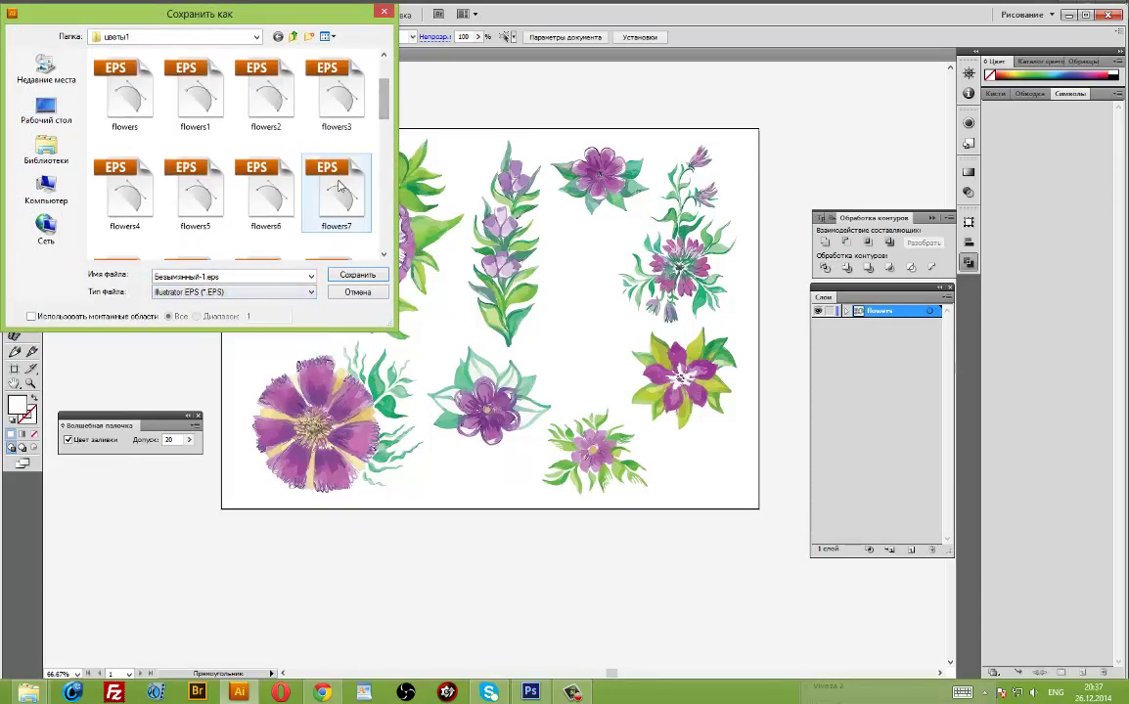
{"action": "mouse_move", "coordinate": [384, 118]}
{"action": "left_mouse_down"}
{"action": "mouse_move", "coordinate": [387, 205]}
{"action": "mouse_move", "coordinate": [386, 186]}
{"action": "left_mouse_up"}
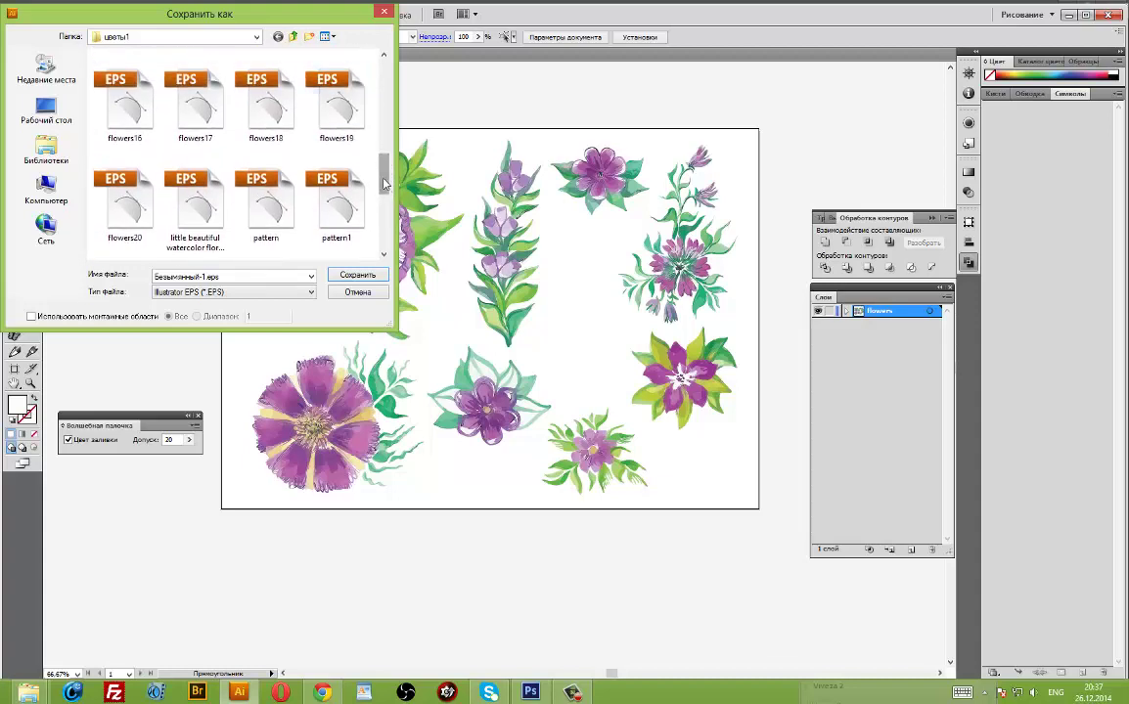
{"action": "scroll", "coordinate": [373, 189], "scroll_direction": "down", "scroll_amount": 1}
{"action": "scroll", "coordinate": [373, 189], "scroll_direction": "up", "scroll_amount": 1}
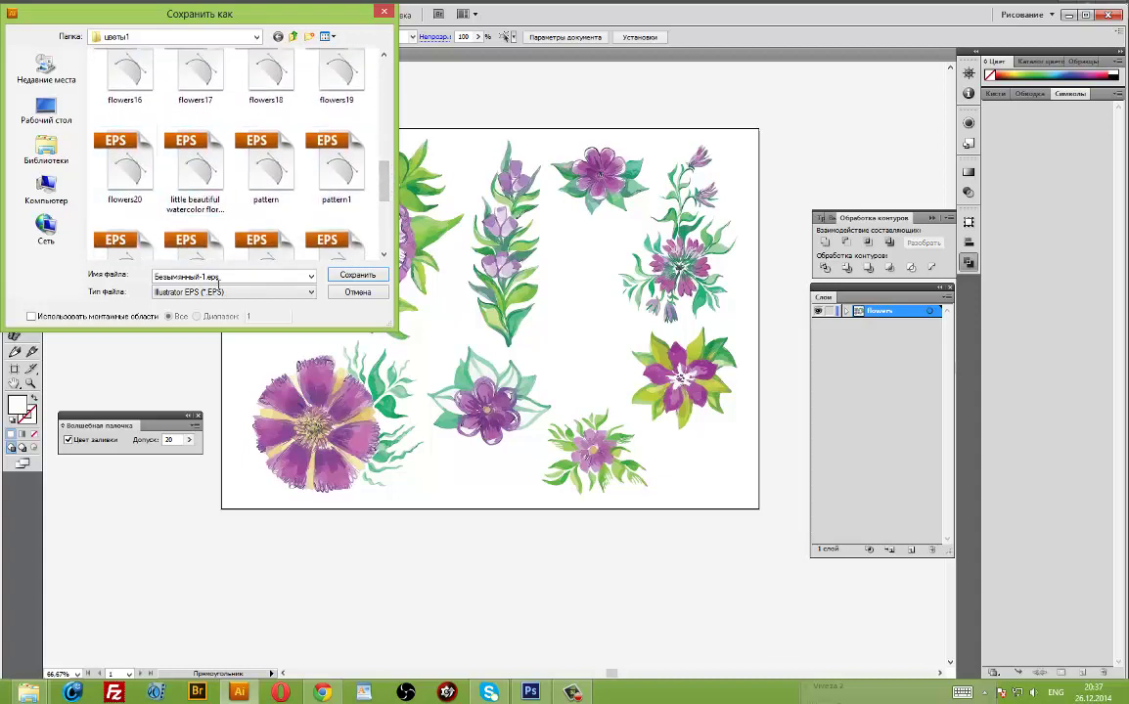
Name the file flowers21 and save it as an Illustrator 8 EPS.
{"action": "double_click", "coordinate": [236, 278]}
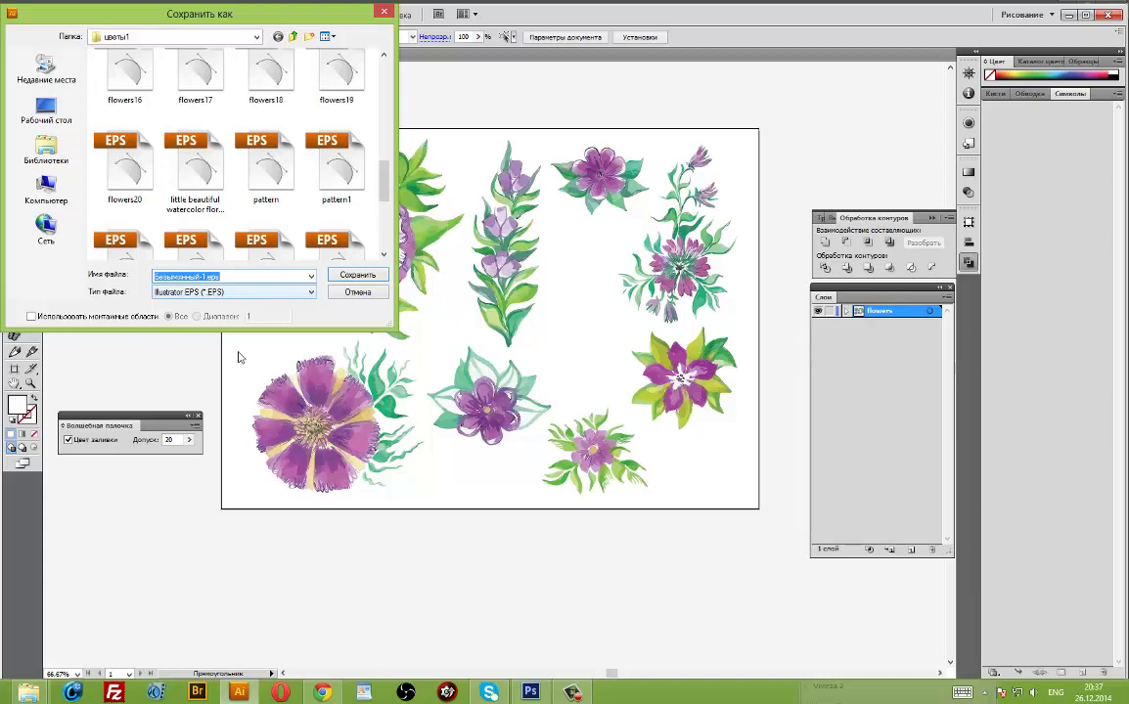
{"action": "key", "text": "BackSpace"}
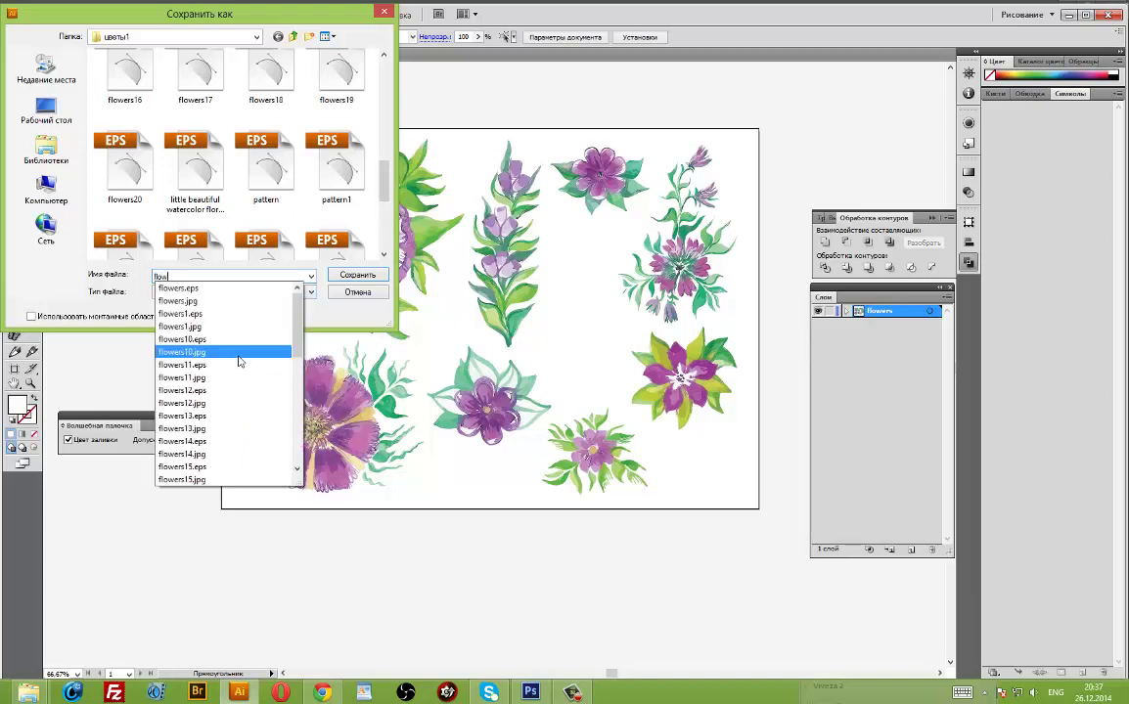
{"action": "type", "text": "ers21"}
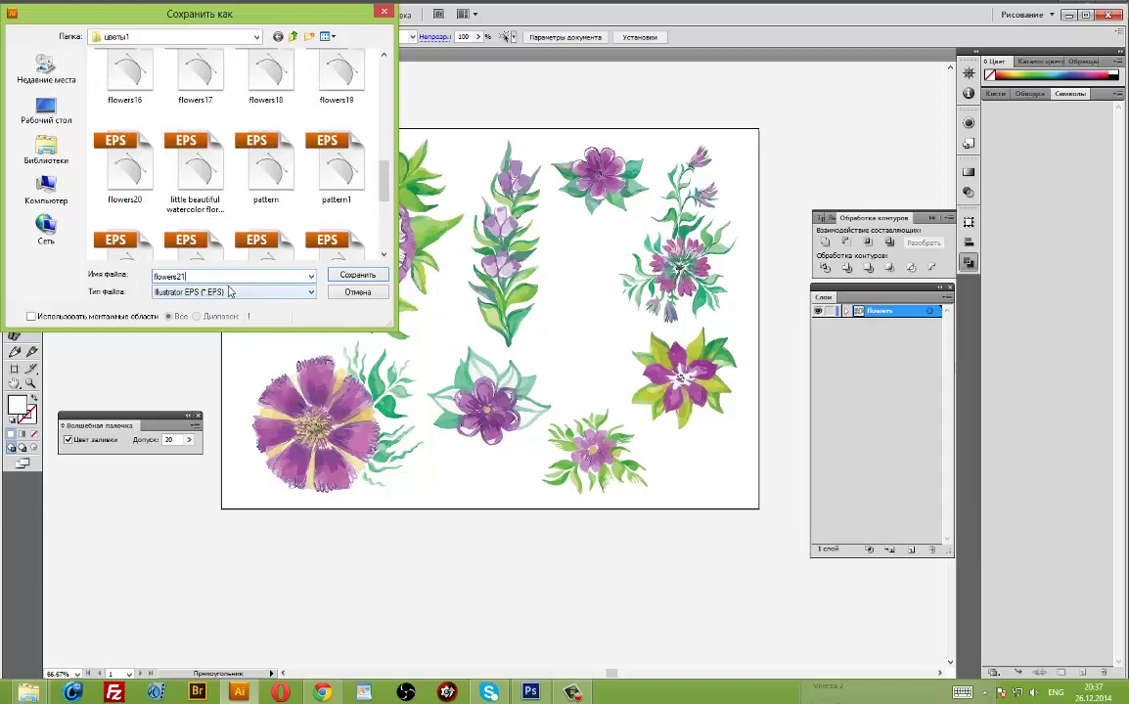
{"action": "key", "text": "Return"}
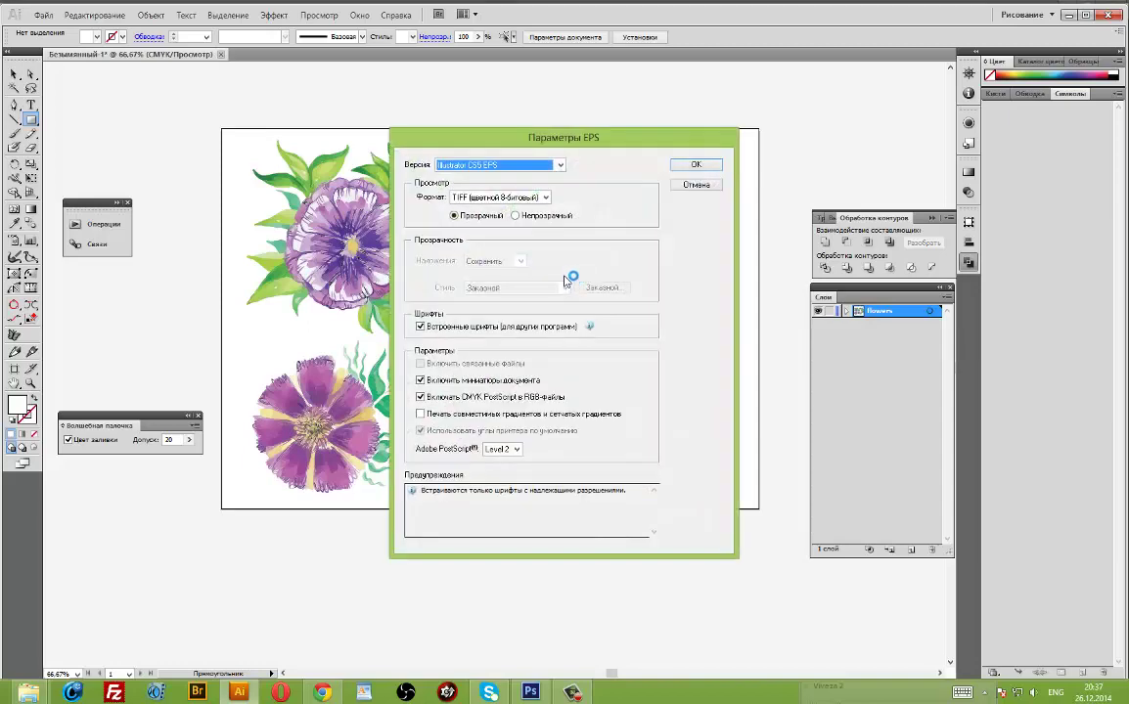
{"action": "left_click", "coordinate": [484, 164]}
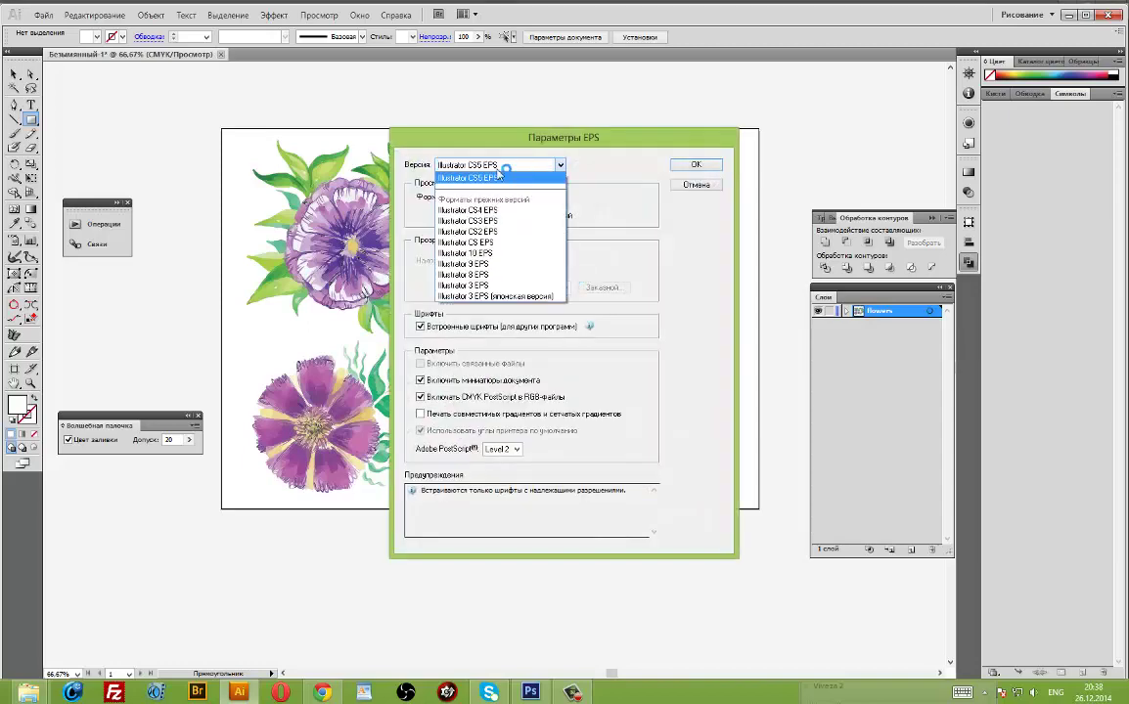
{"action": "left_click", "coordinate": [469, 274]}
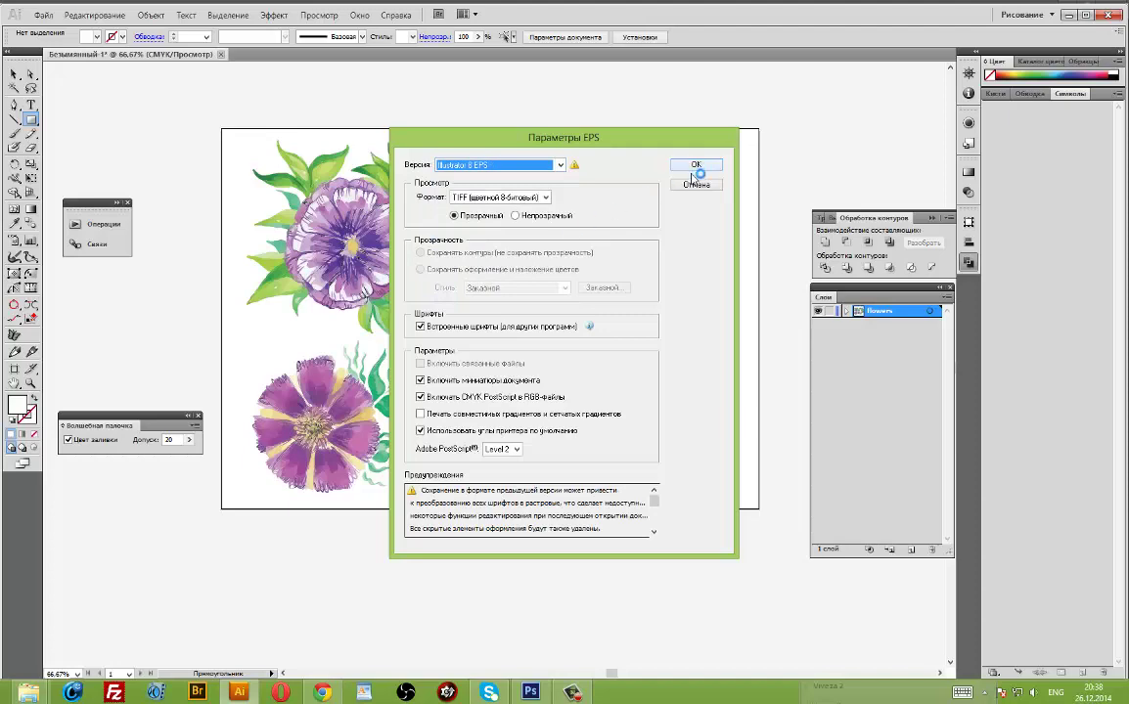
{"action": "key", "text": "Return"}
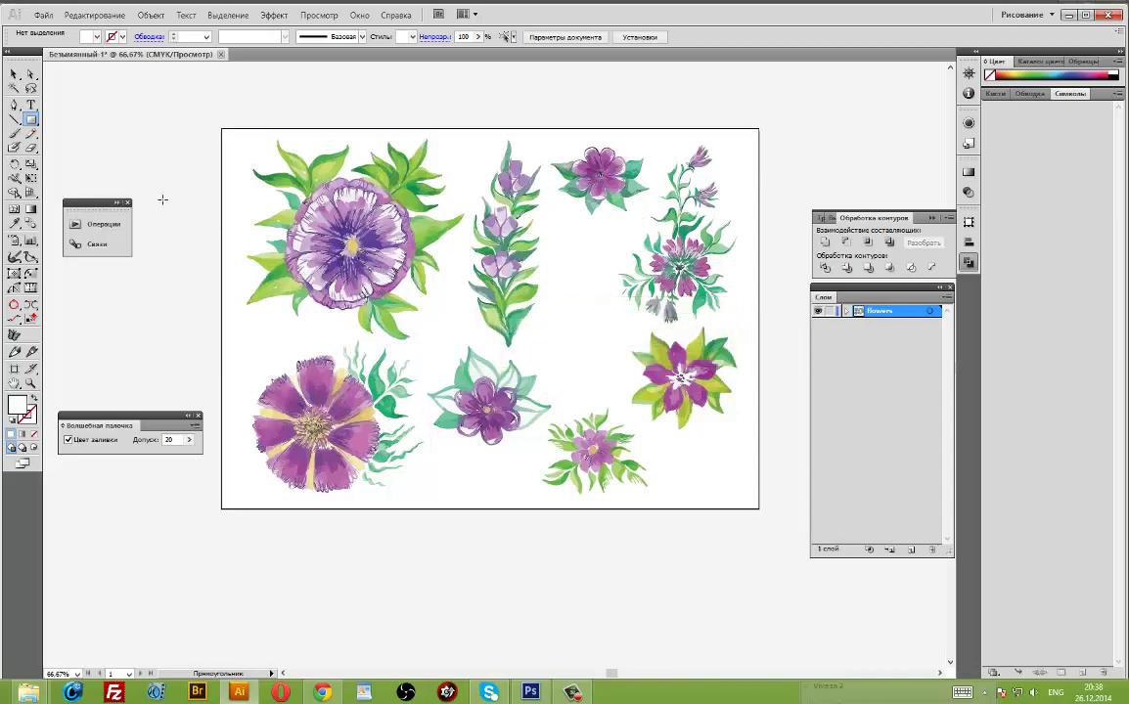
Export flowers21.jpg as a JPEG, switching the colour model from CMYK to RGB.
{"action": "left_click", "coordinate": [43, 16]}
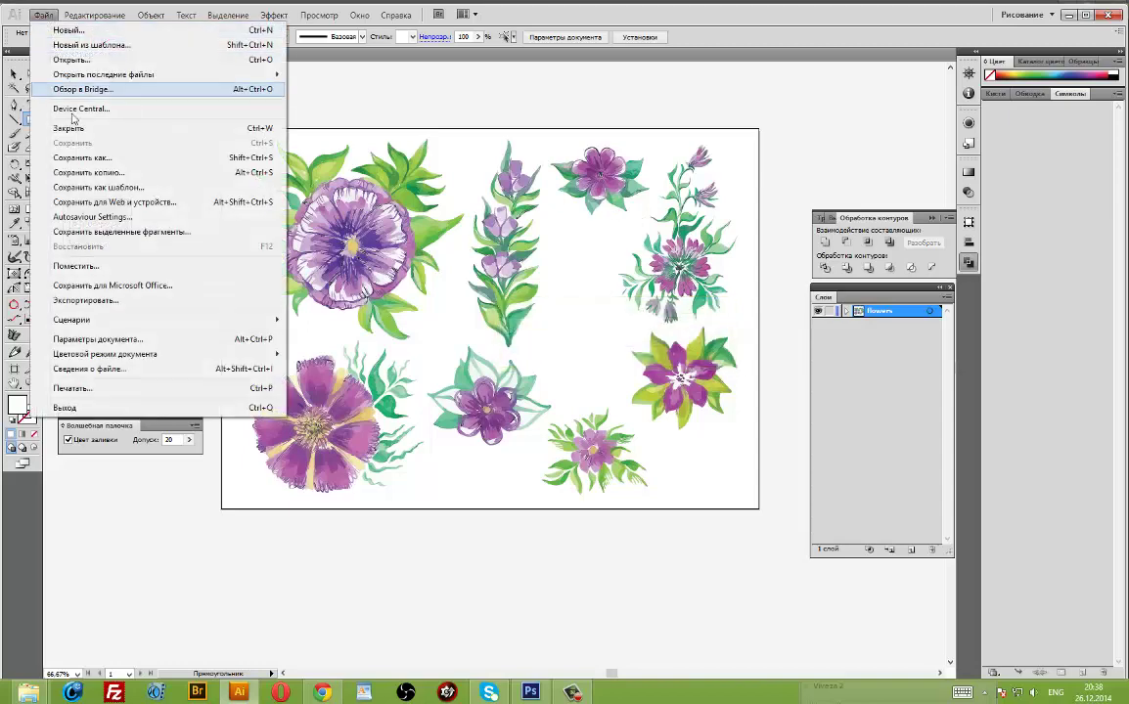
{"action": "left_click", "coordinate": [86, 301]}
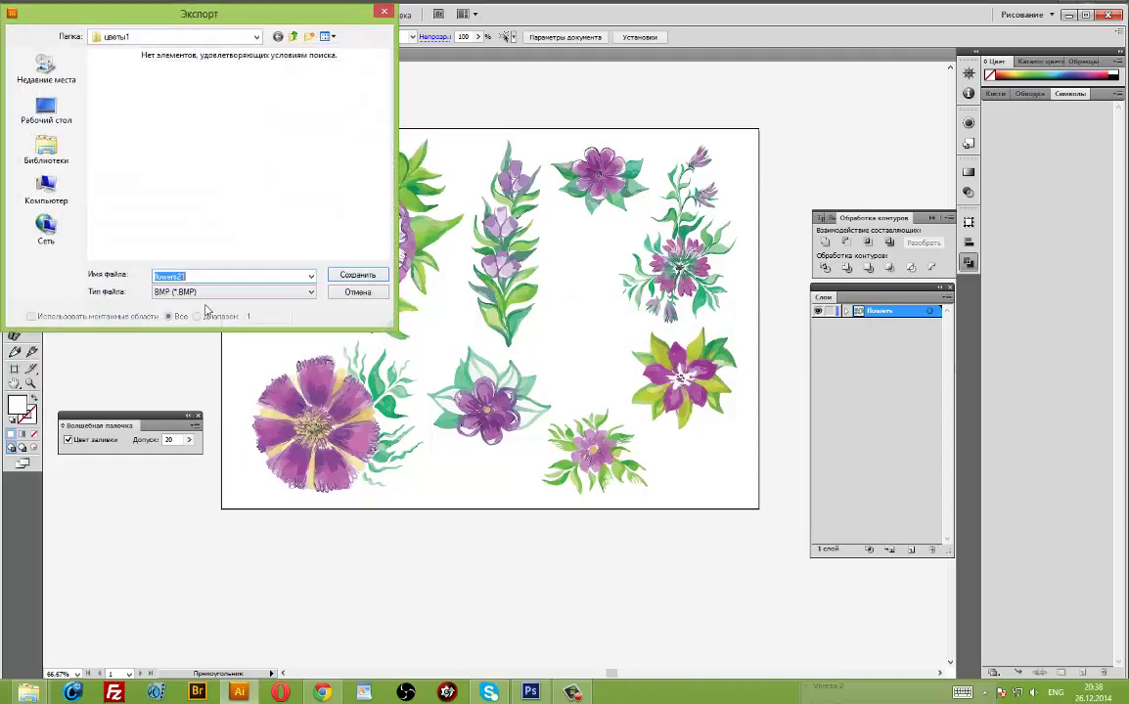
{"action": "left_click", "coordinate": [206, 292]}
{"action": "left_click", "coordinate": [180, 301]}
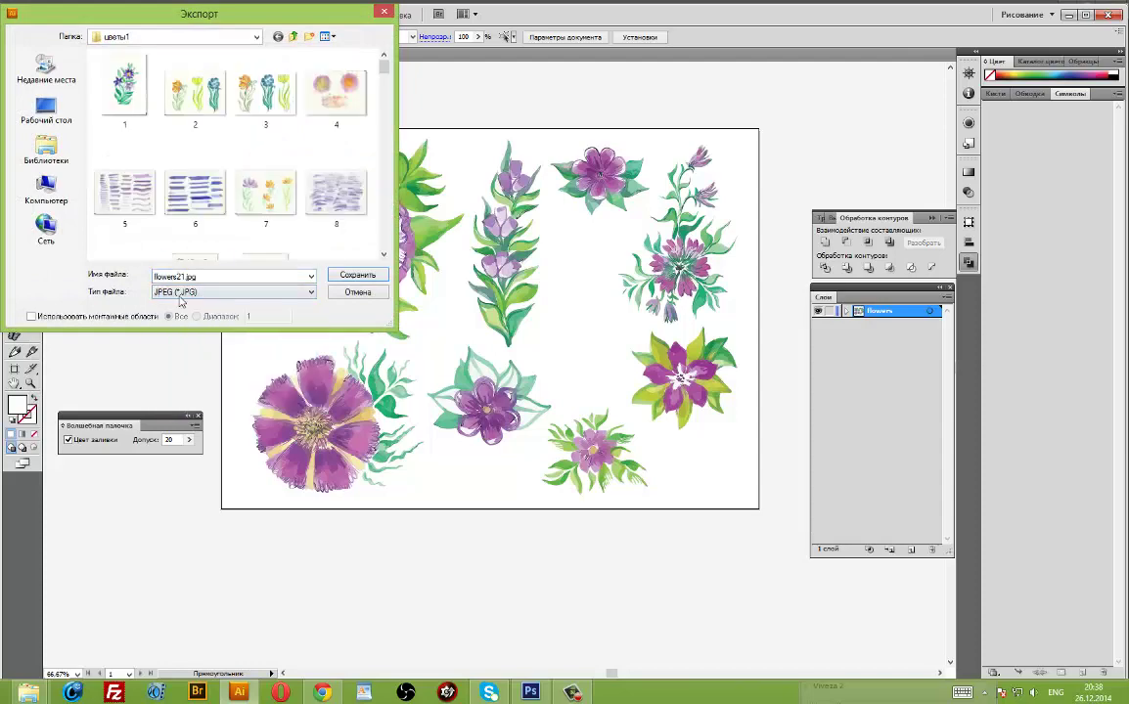
{"action": "key", "text": "Return"}
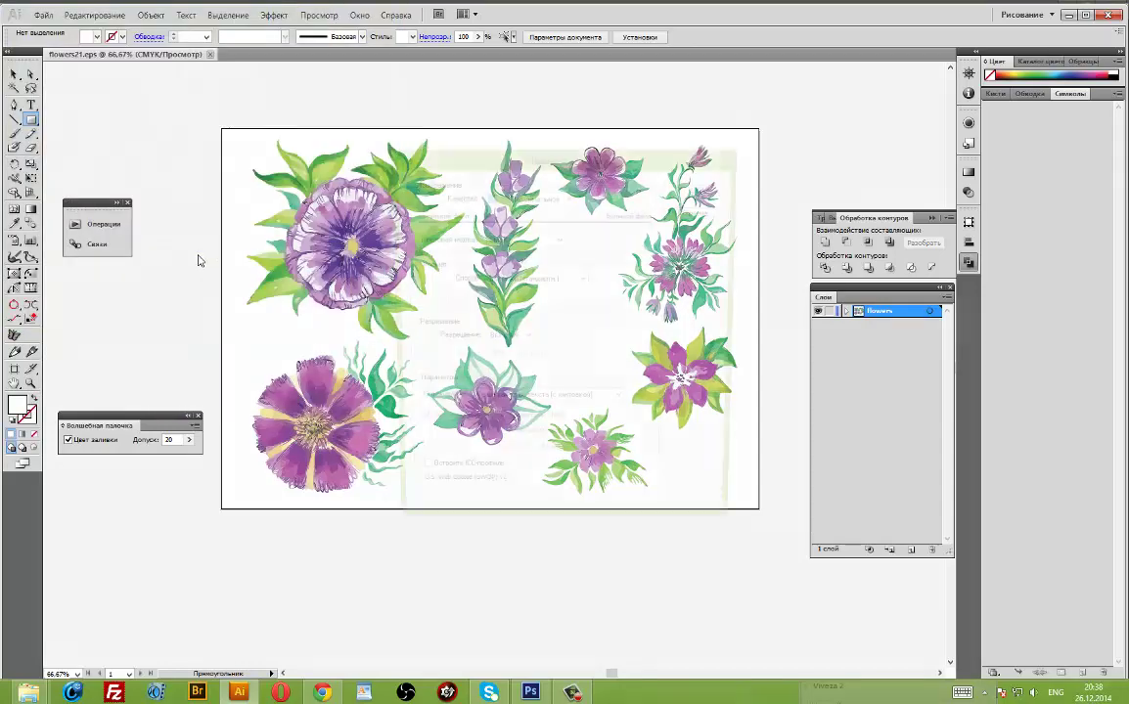
{"action": "left_click", "coordinate": [502, 243]}
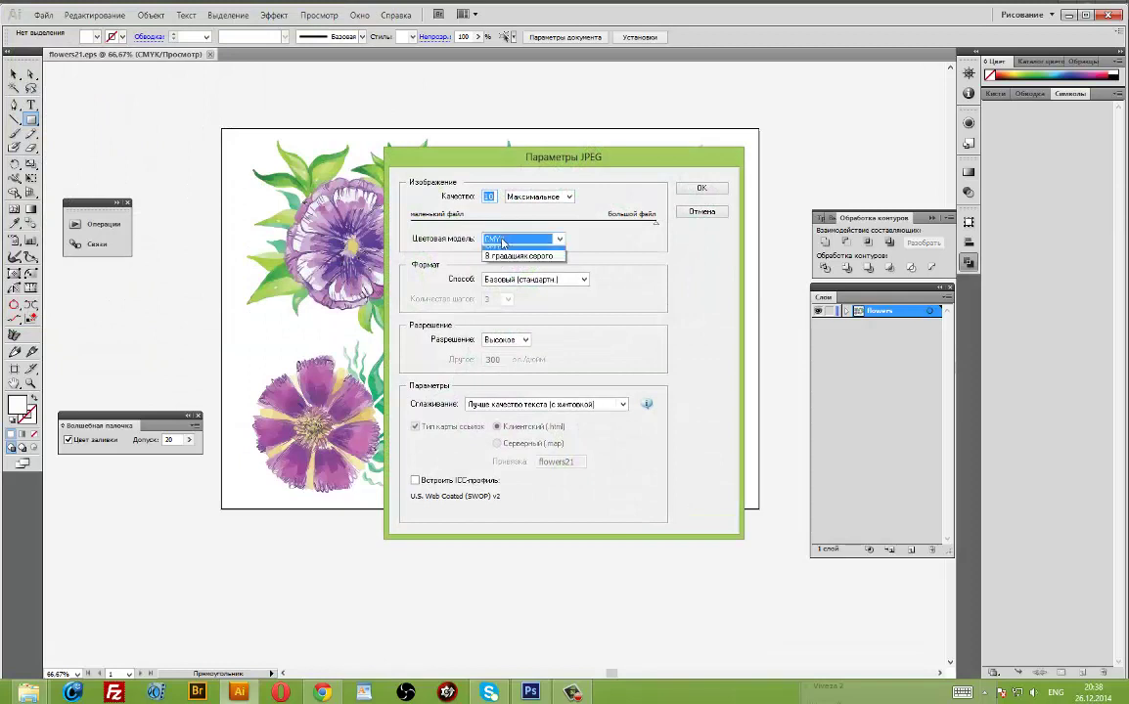
{"action": "left_click", "coordinate": [499, 246]}
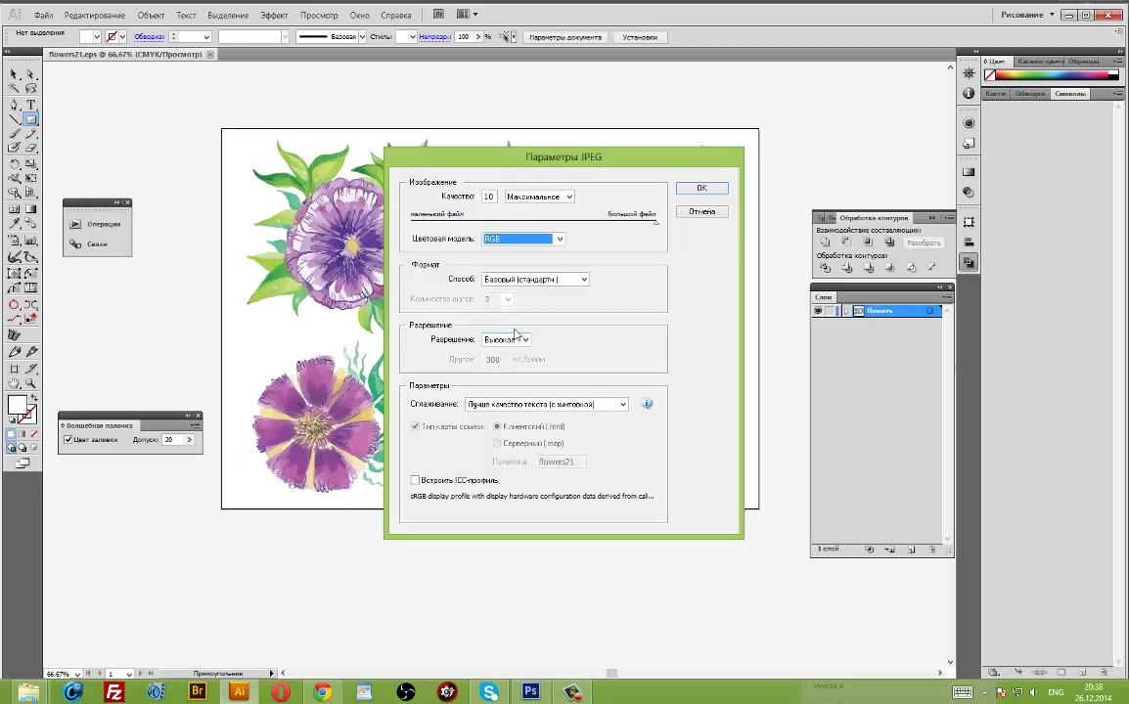
{"action": "key", "text": "Return"}
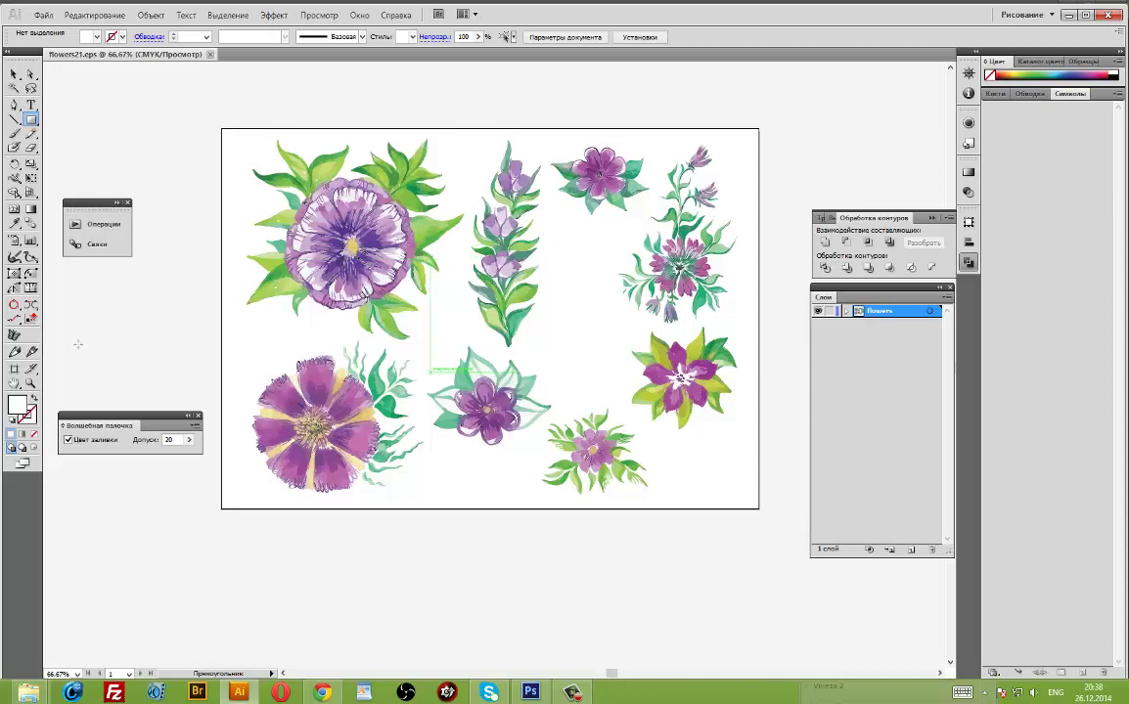
{"action": "mouse_move", "coordinate": [27, 692]}
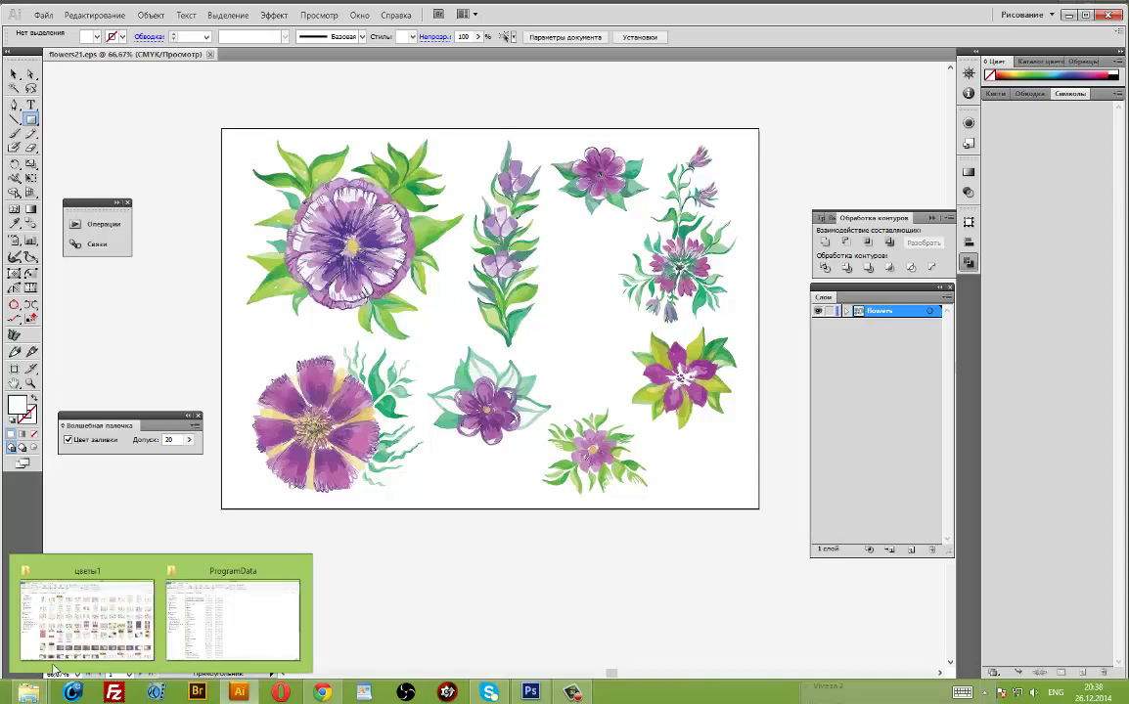
In the цветы1 Explorer window, select the new flowers21 EPS and JPEG files.
{"action": "left_click", "coordinate": [51, 603]}
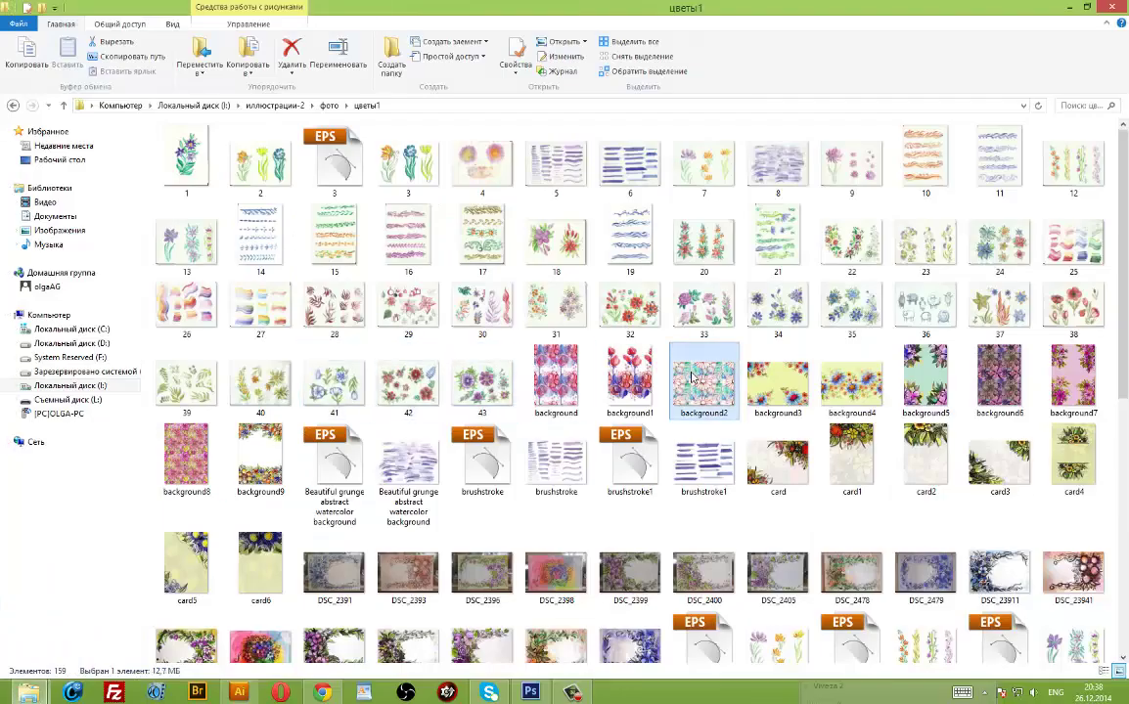
{"action": "scroll", "coordinate": [704, 367], "scroll_direction": "down", "scroll_amount": 5}
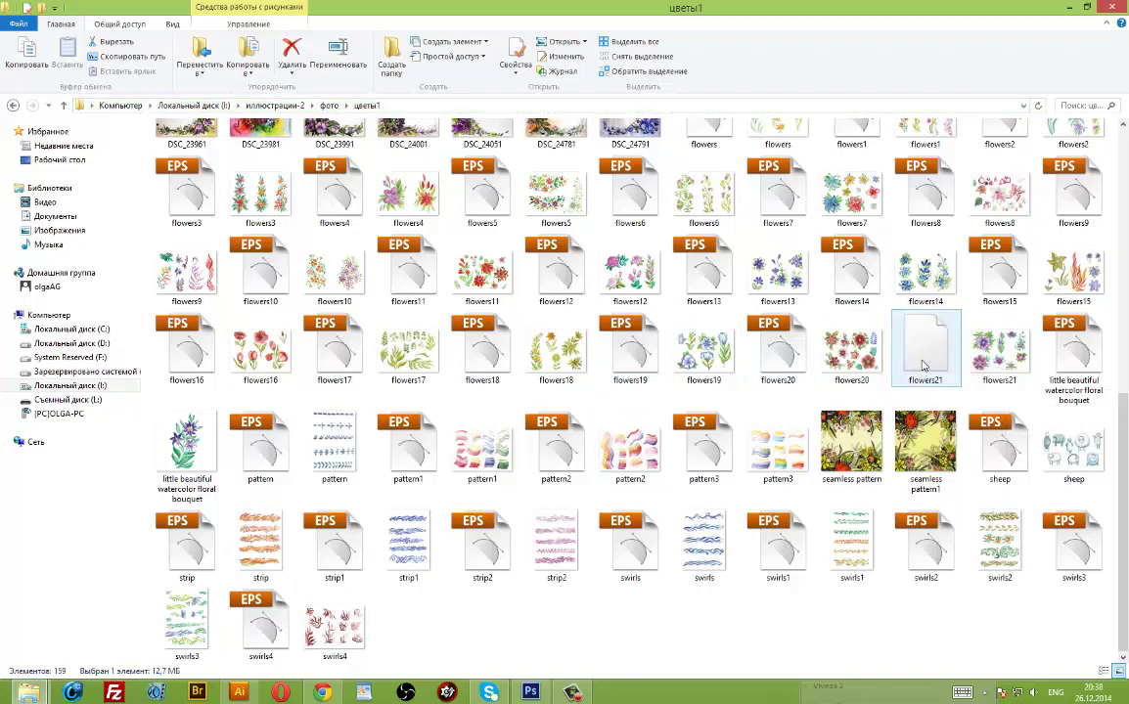
{"action": "left_click", "coordinate": [923, 366]}
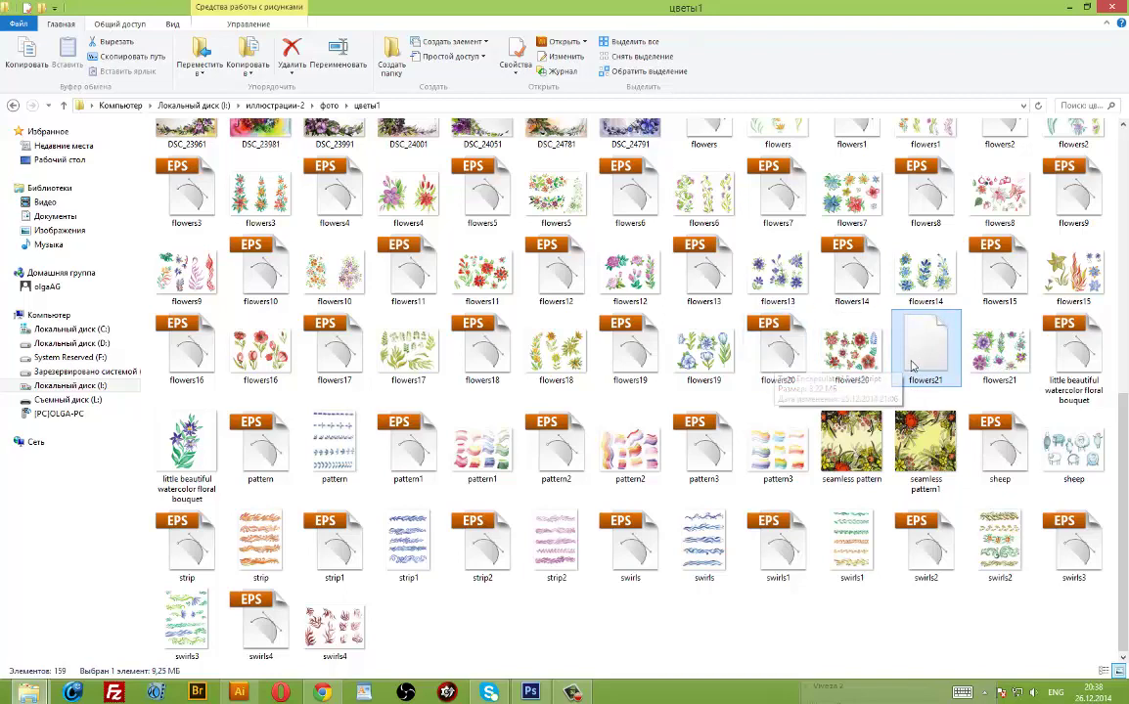
{"action": "left_click", "coordinate": [777, 365]}
{"action": "left_click", "coordinate": [912, 363]}
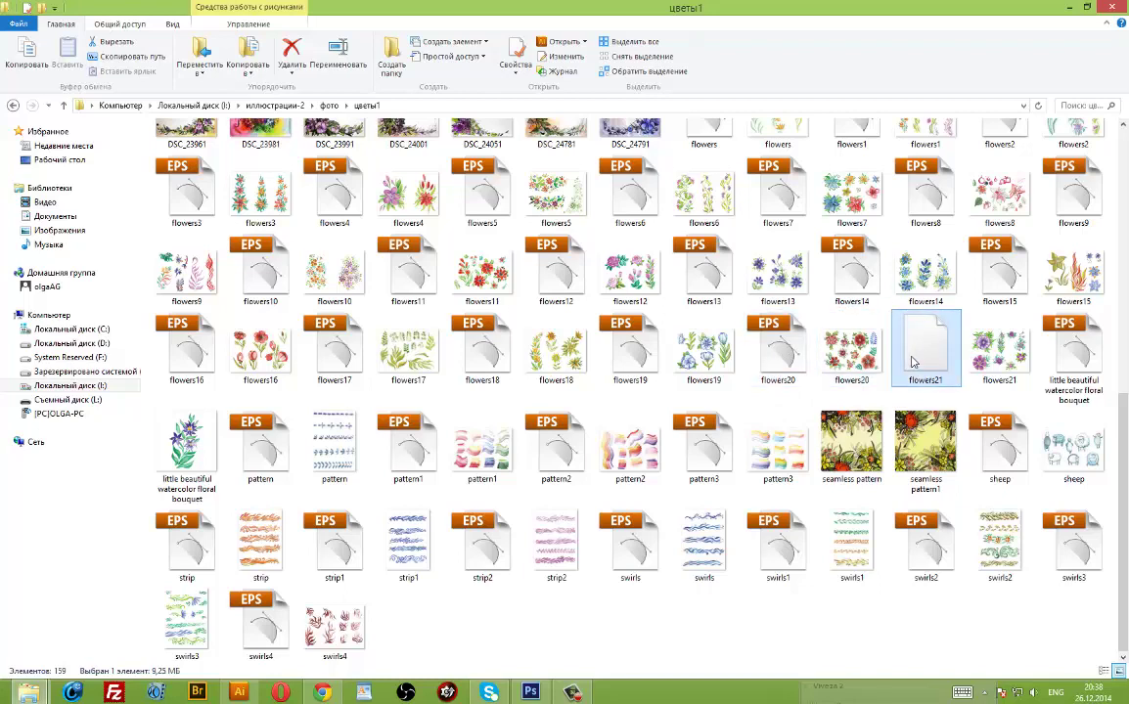
{"action": "left_click", "coordinate": [1008, 366]}
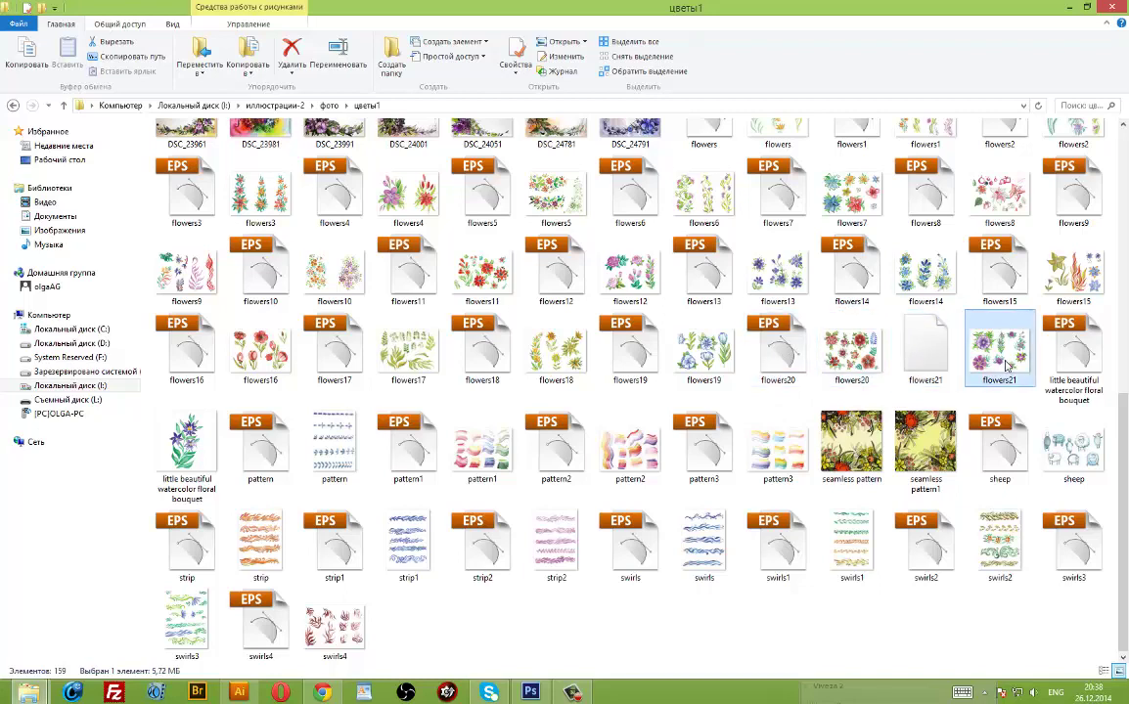